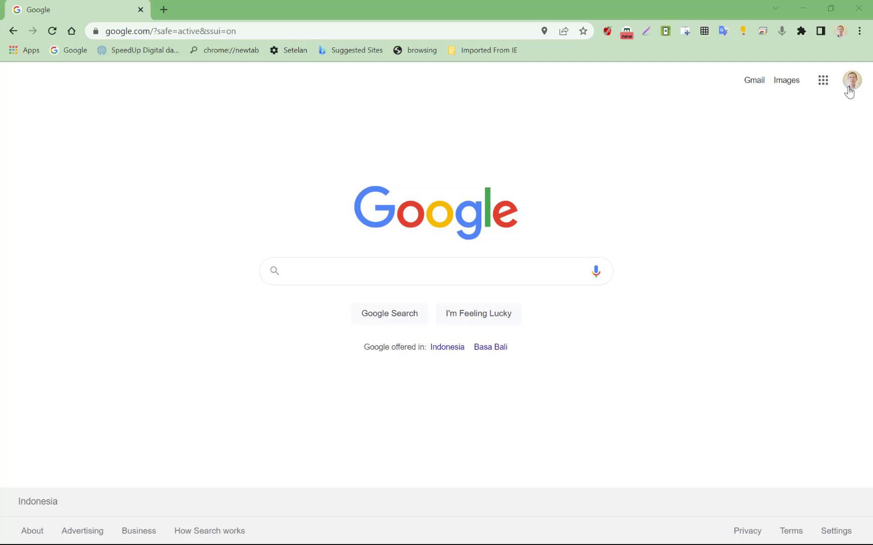
- Open Google Drive from the Google apps and create a blank Google Form there
click(825, 90)
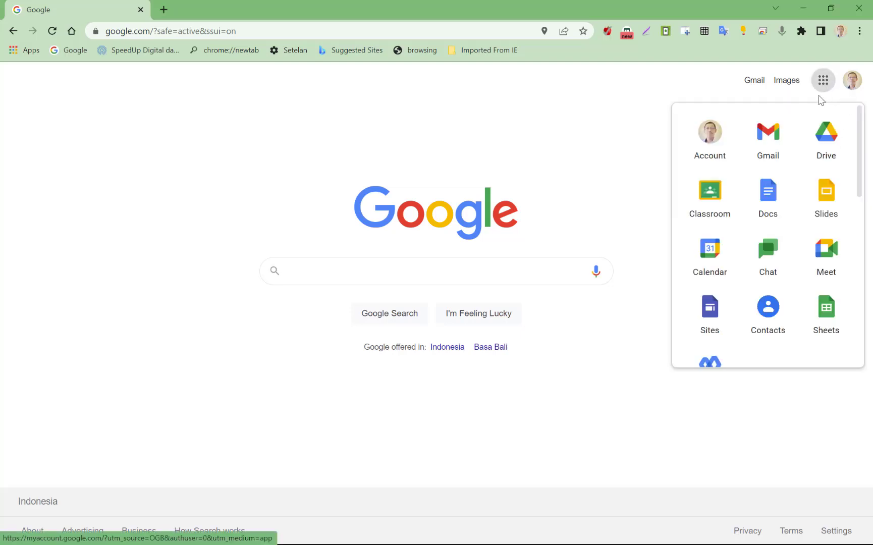
click(817, 130)
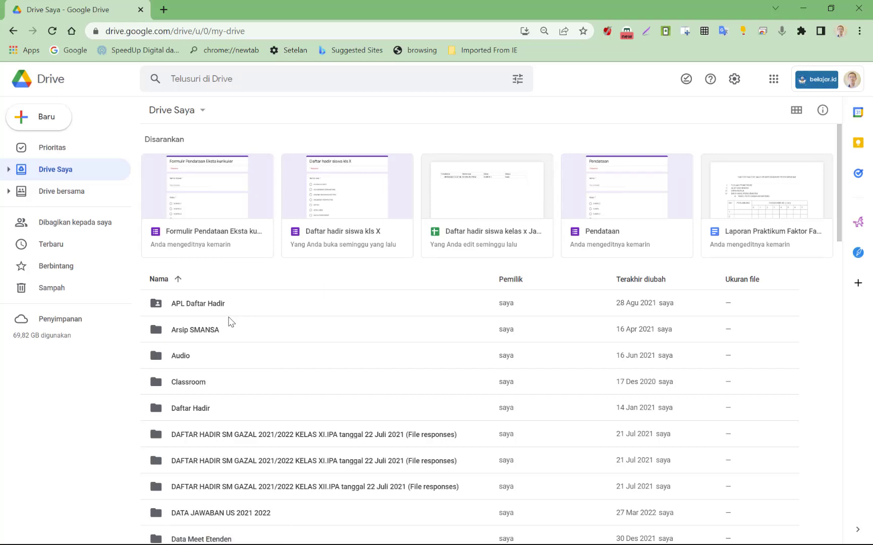
click(27, 126)
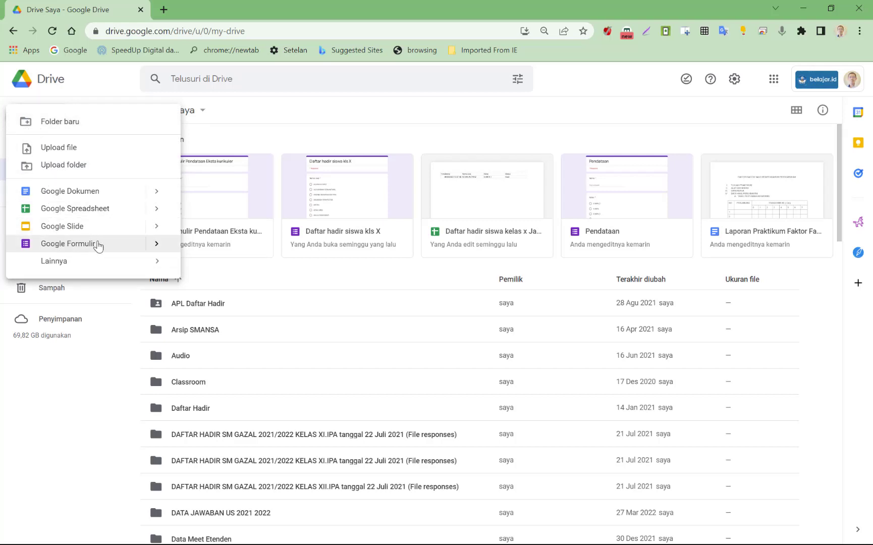
mouse_move(156, 249)
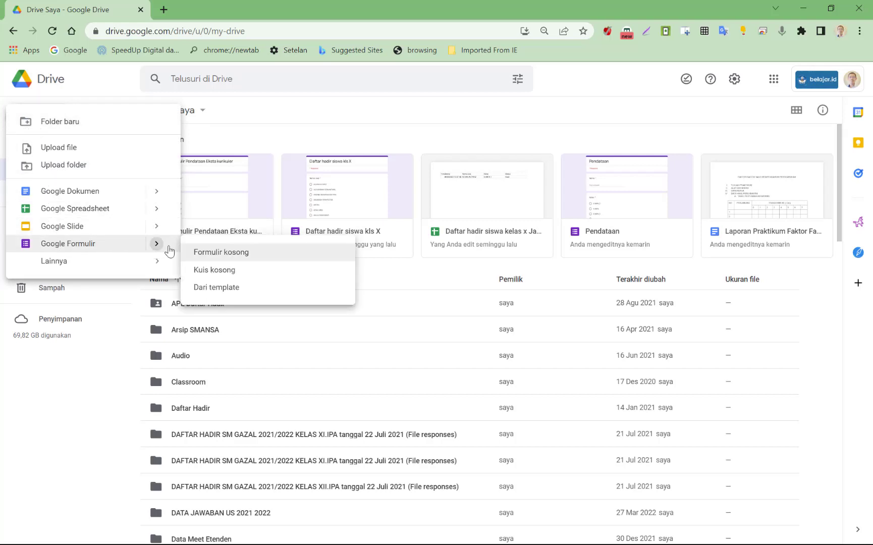
click(216, 255)
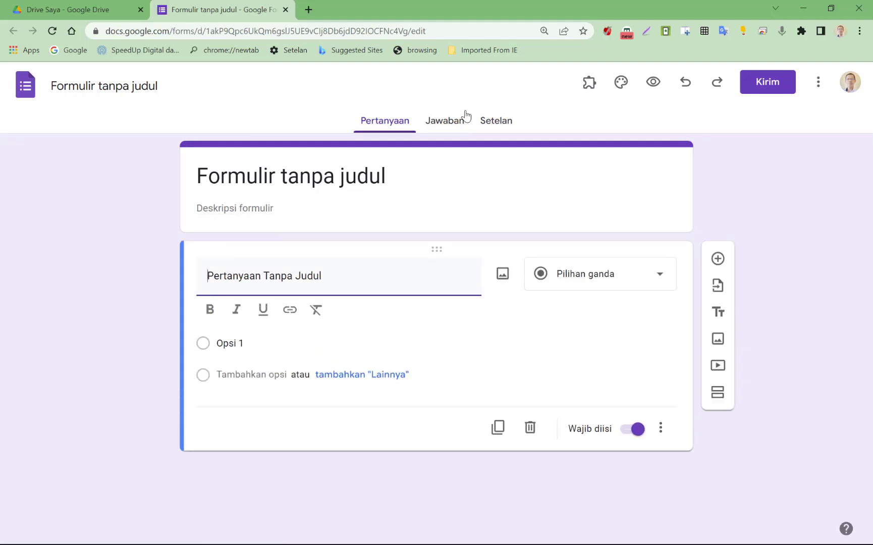
- Title the form "Angket Data Peserta Ektrakurikuler" and give the form file the same name
drag(389, 181, 197, 184)
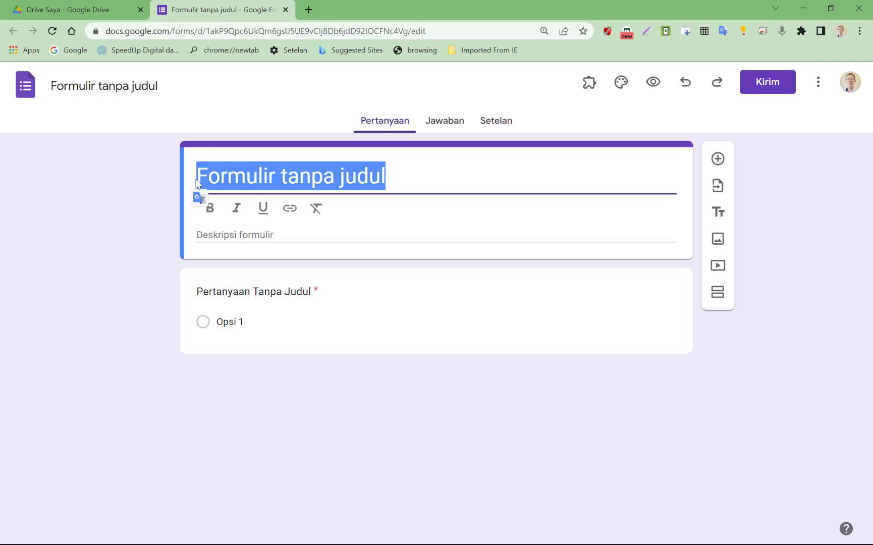
text(angket)
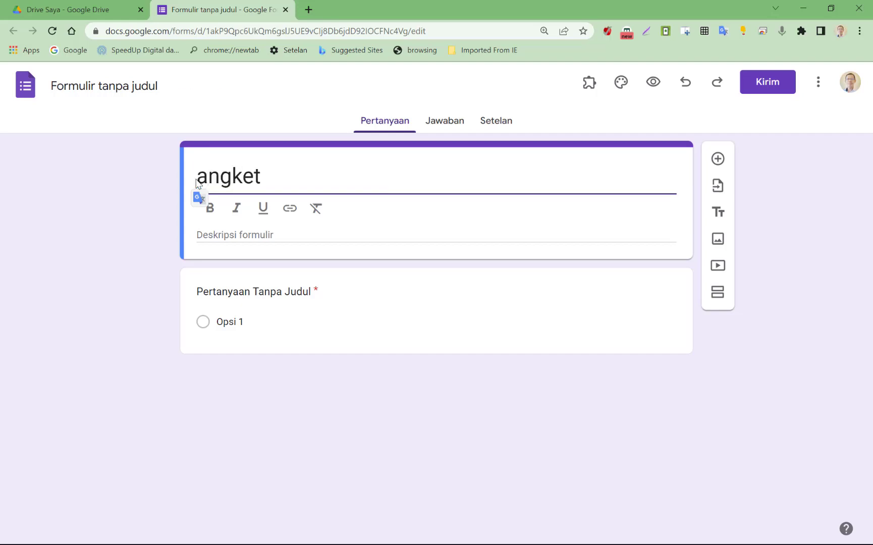
text( Data)
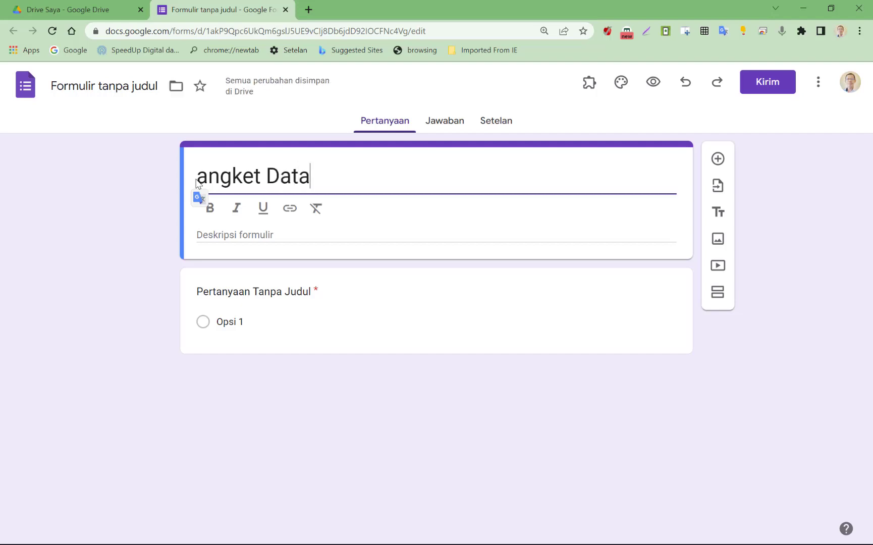
text( Peserta)
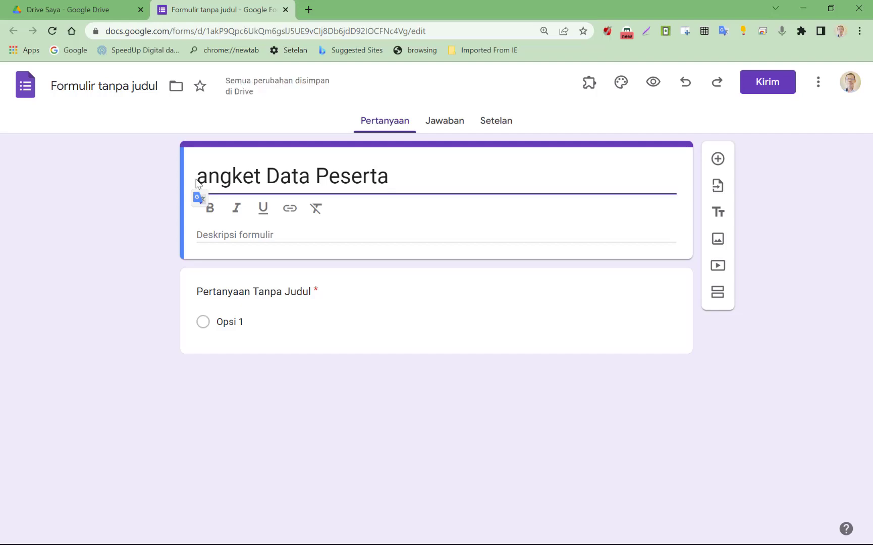
text( E)
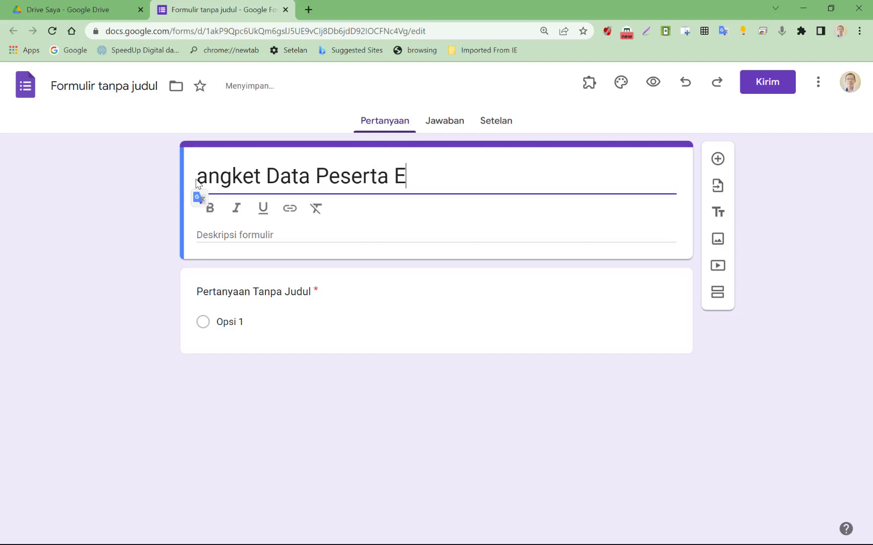
text(ktrakuru)
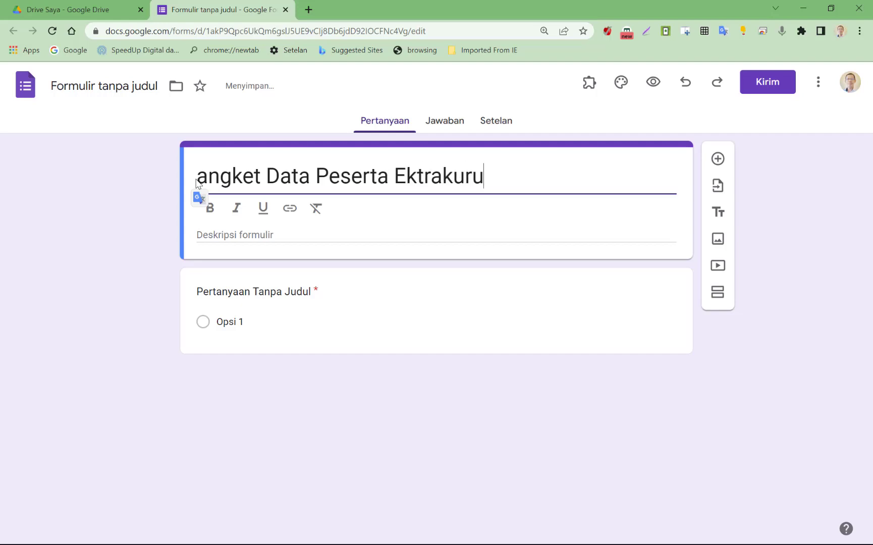
text(lu)
key(BackSpace)
key(BackSpace)
key(BackSpace)
key(BackSpace)
text(rikuler)
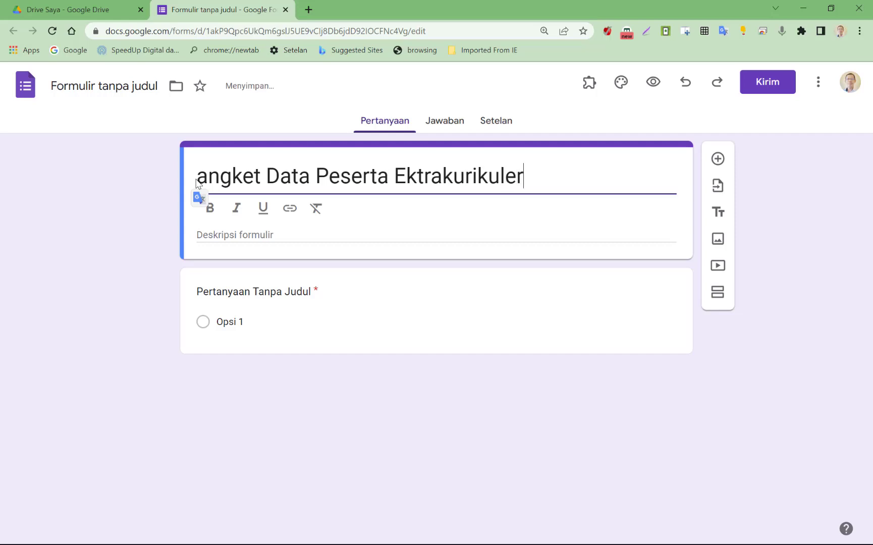
click(206, 176)
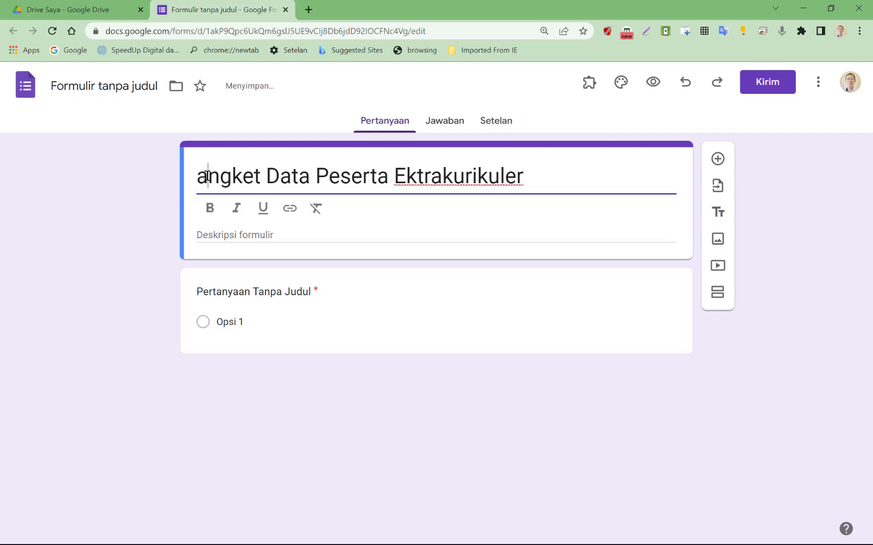
key(BackSpace)
text(A)
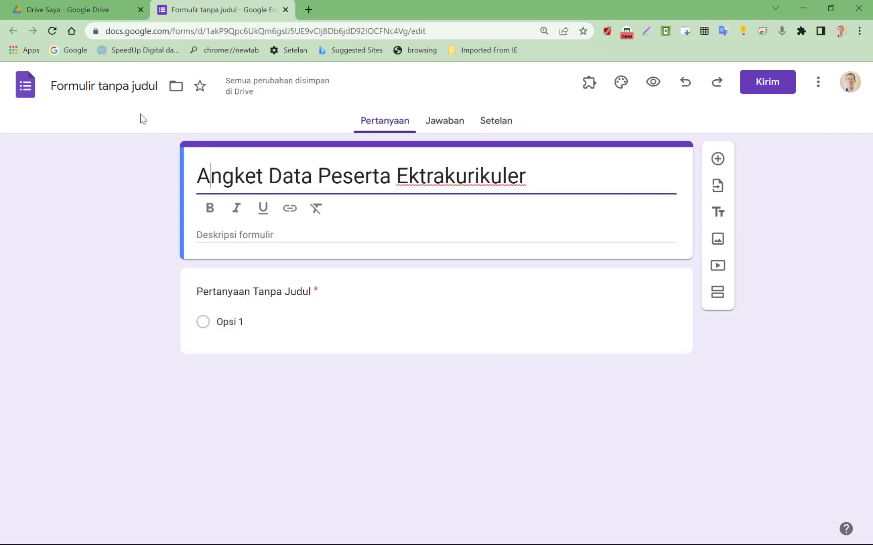
click(107, 86)
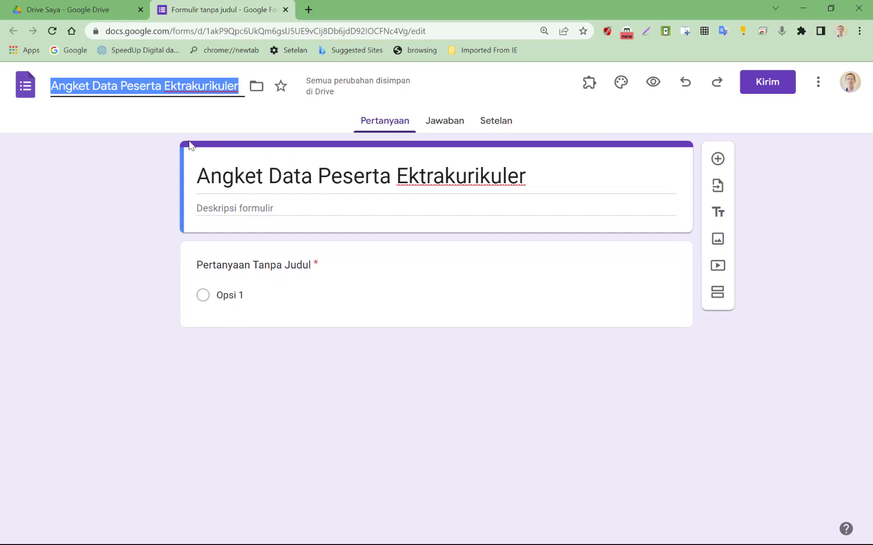
click(235, 209)
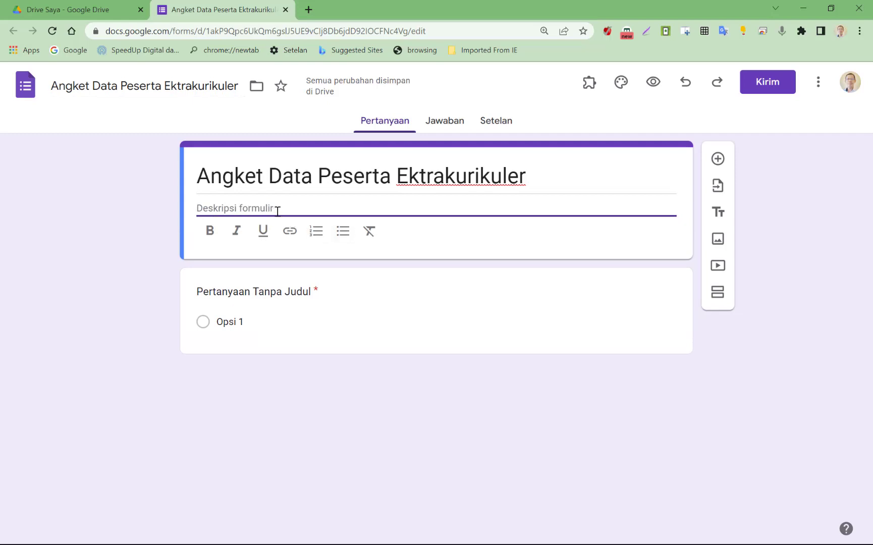
text(An)
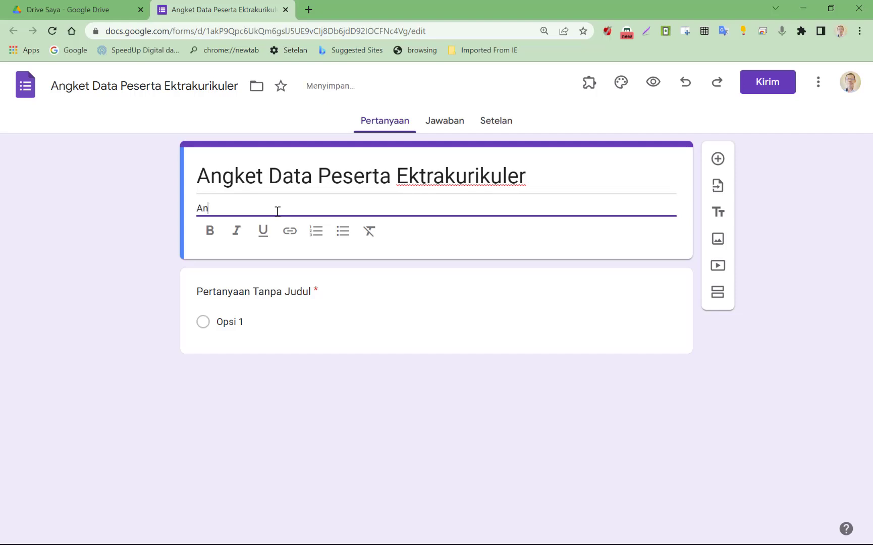
text(gket Data P)
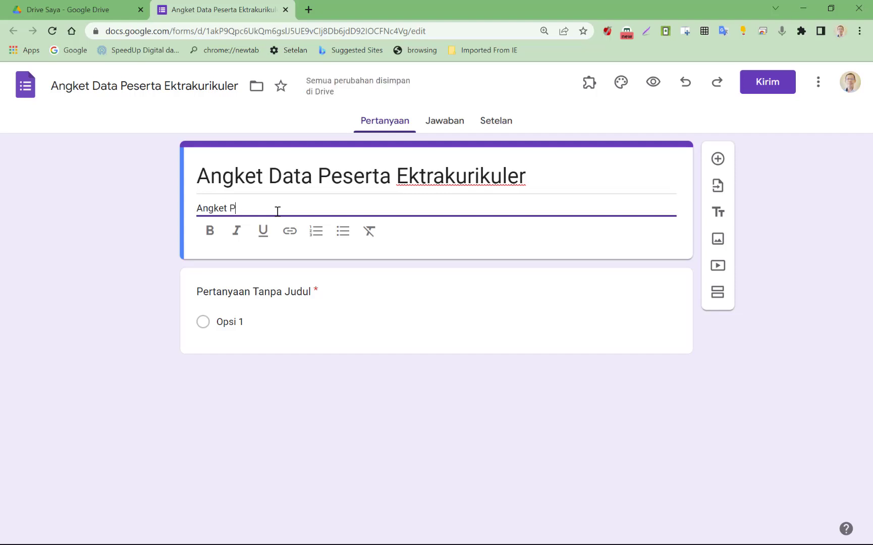
text(e)
key(BackSpace)
key(BackSpace)
key(BackSpace)
key(BackSpace)
key(BackSpace)
key(BackSpace)
key(BackSpace)
key(BackSpace)
key(BackSpace)
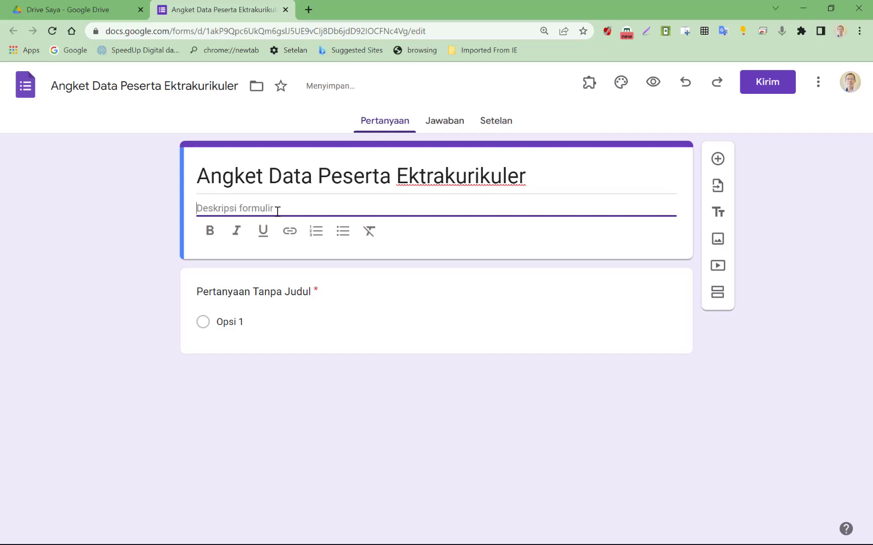
text(Lengkapa)
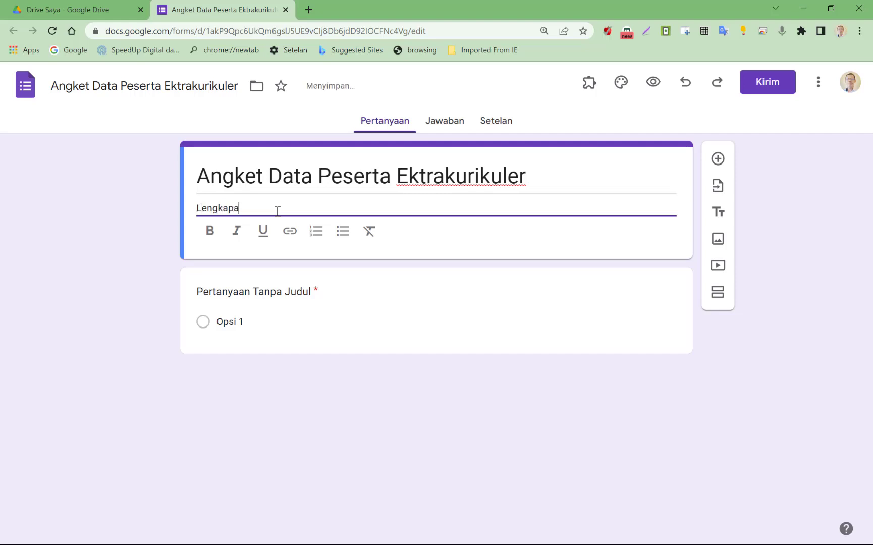
text(pi)
key(BackSpace)
key(BackSpace)
key(BackSpace)
key(BackSpace)
key(BackSpace)
key(BackSpace)
key(BackSpace)
key(BackSpace)
key(BackSpace)
key(BackSpace)
- Enter "Angket Pendataan peserta Ektrakurikuler" as the form description
text(Angket P)
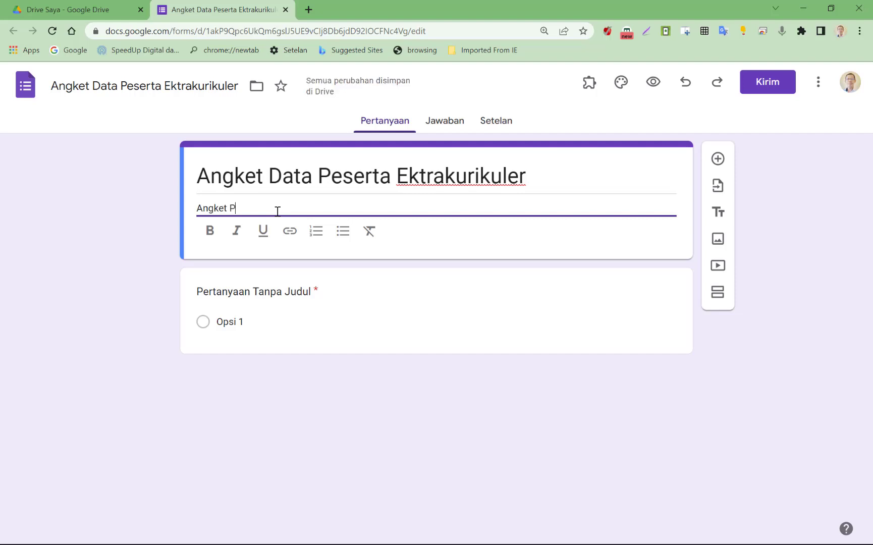
text(endataan peserta )
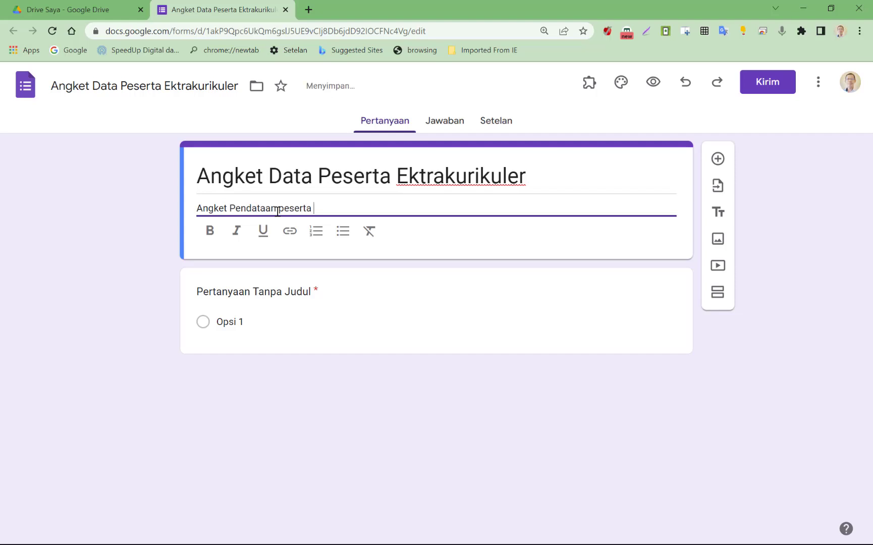
text(Ektrakurikuler)
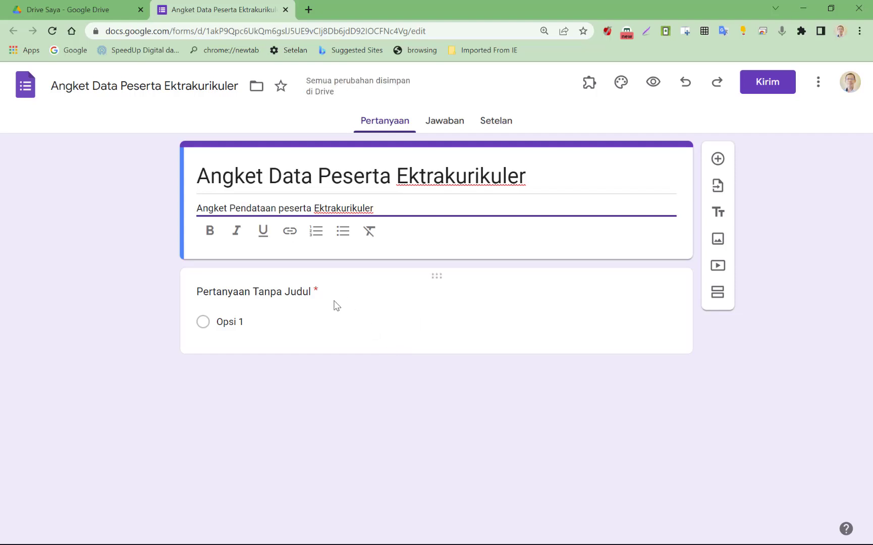
click(710, 299)
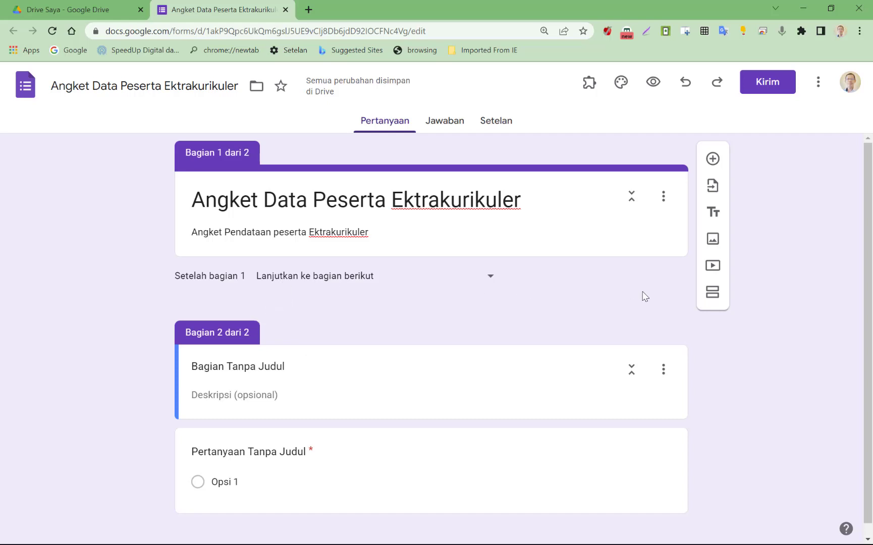
click(712, 292)
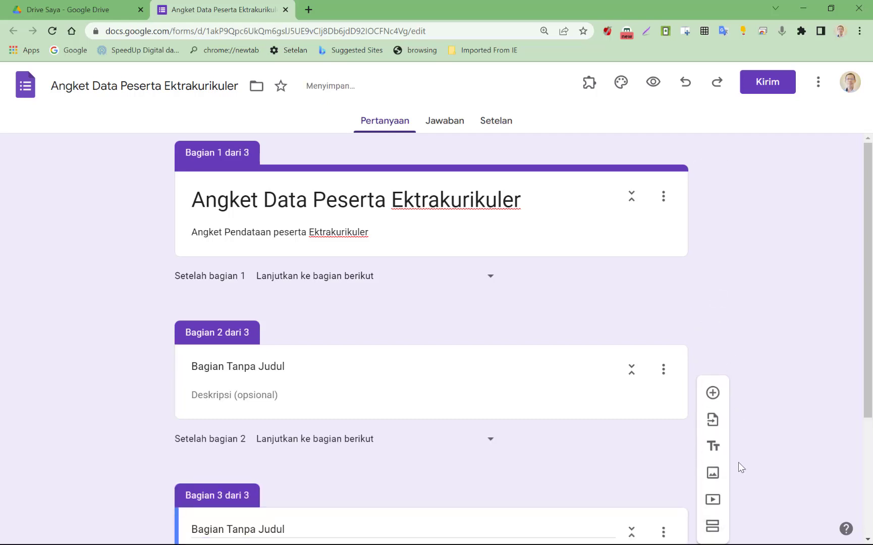
click(713, 526)
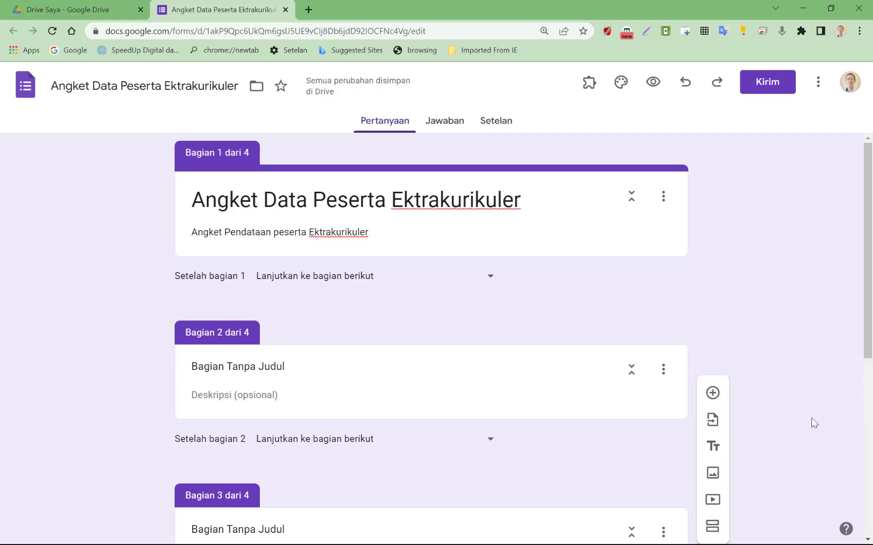
scroll(869, 345, down, 2)
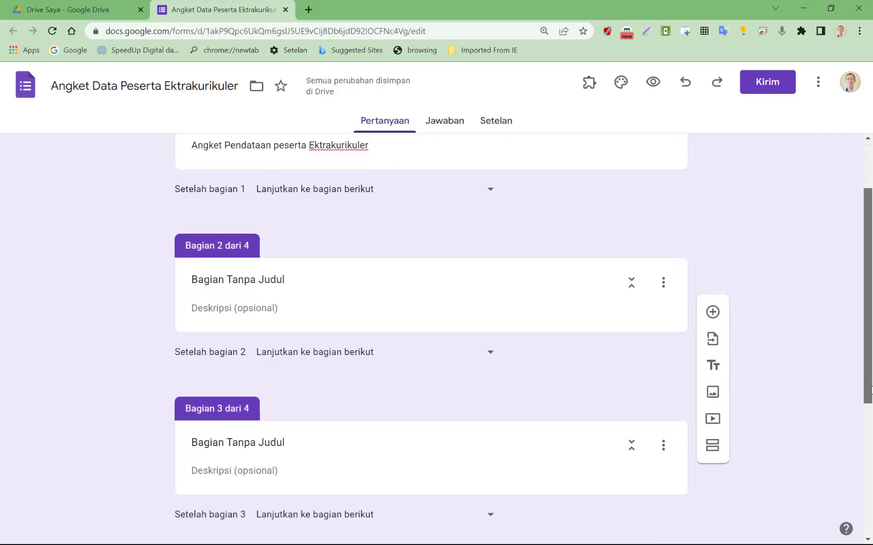
scroll(869, 345, up, 2)
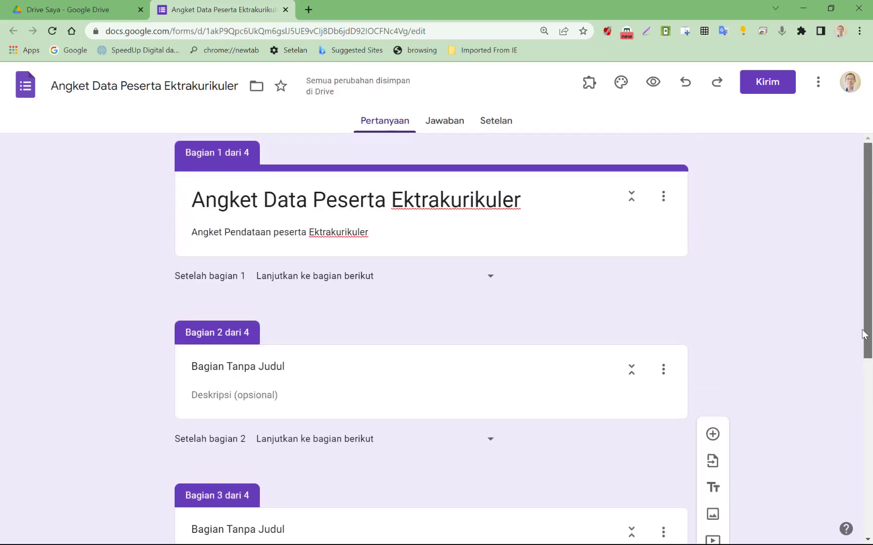
click(683, 82)
click(684, 82)
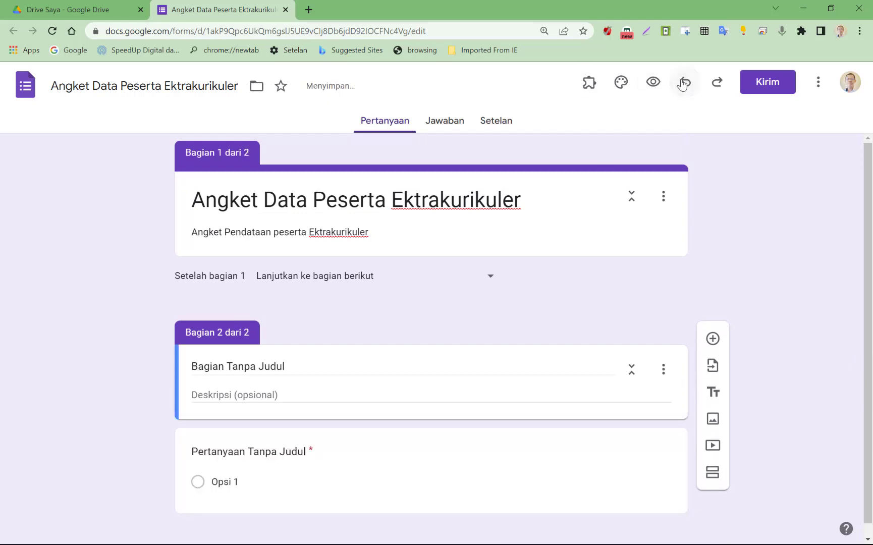
click(683, 83)
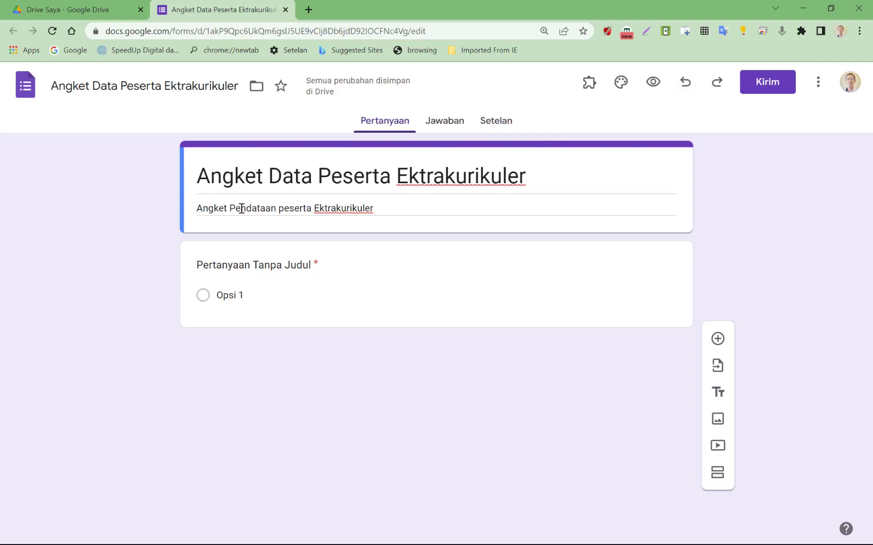
- Add a second section after the form header and title it "Ukskul Bidang Olahraga"
click(716, 476)
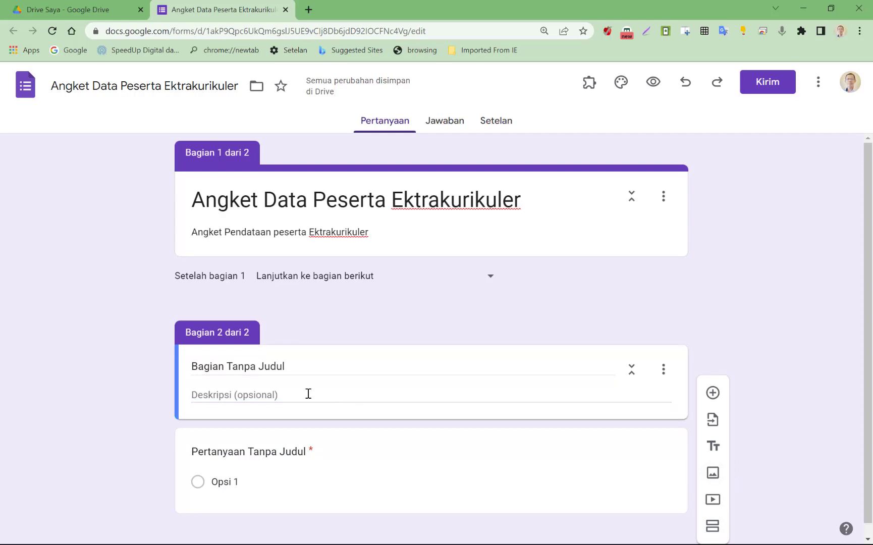
click(284, 368)
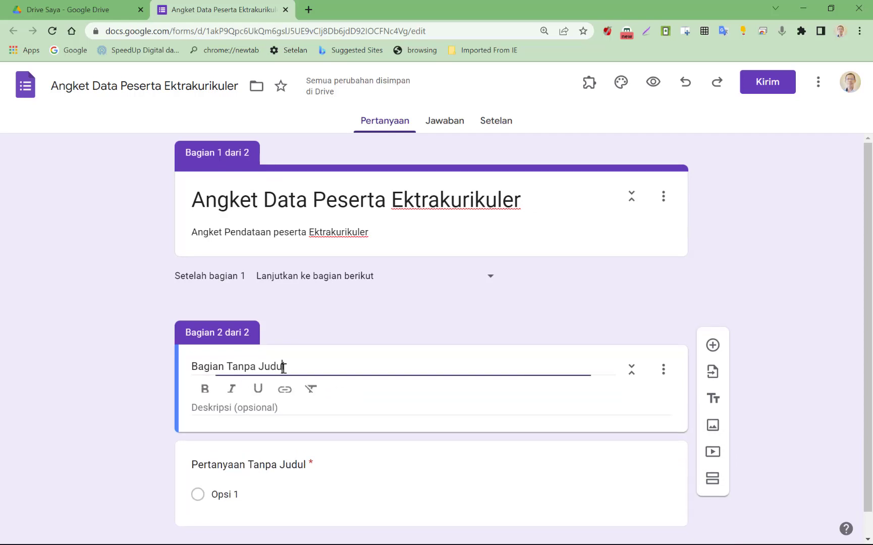
drag(284, 368, 191, 374)
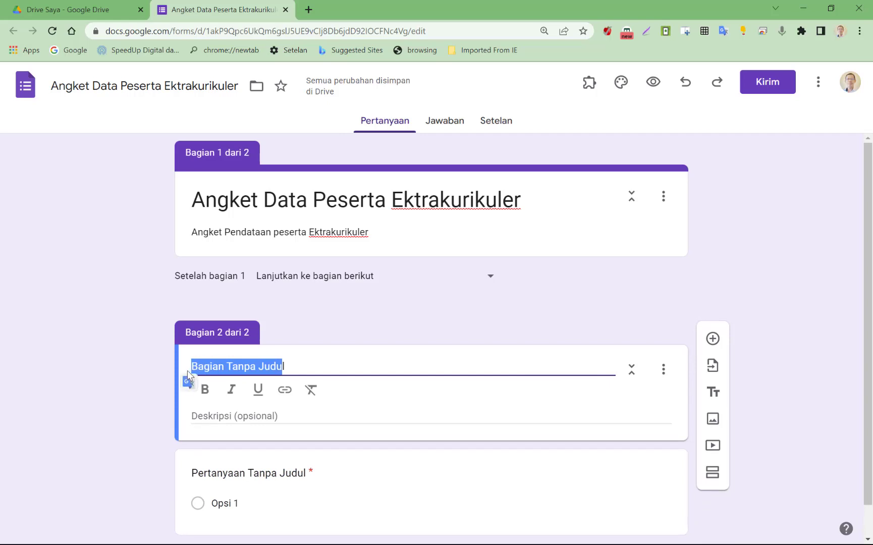
text(Ukskul)
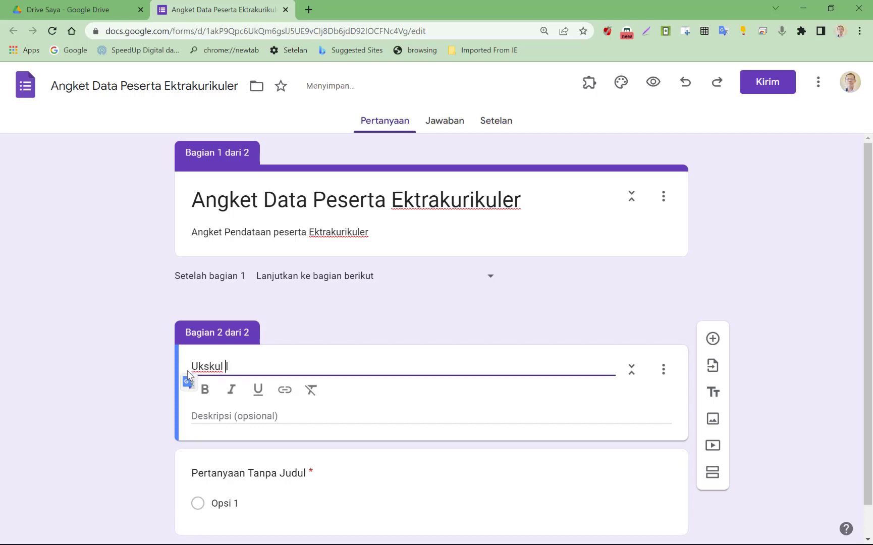
text( Bidan)
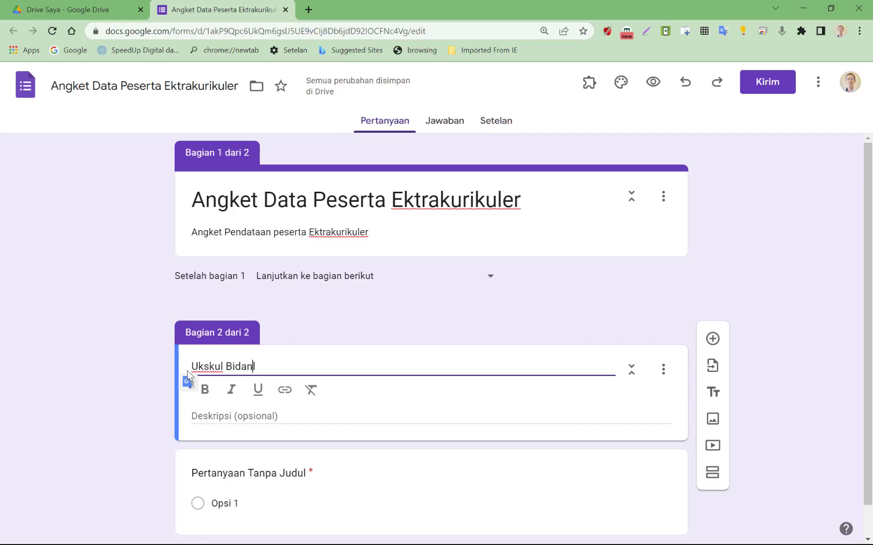
text(g )
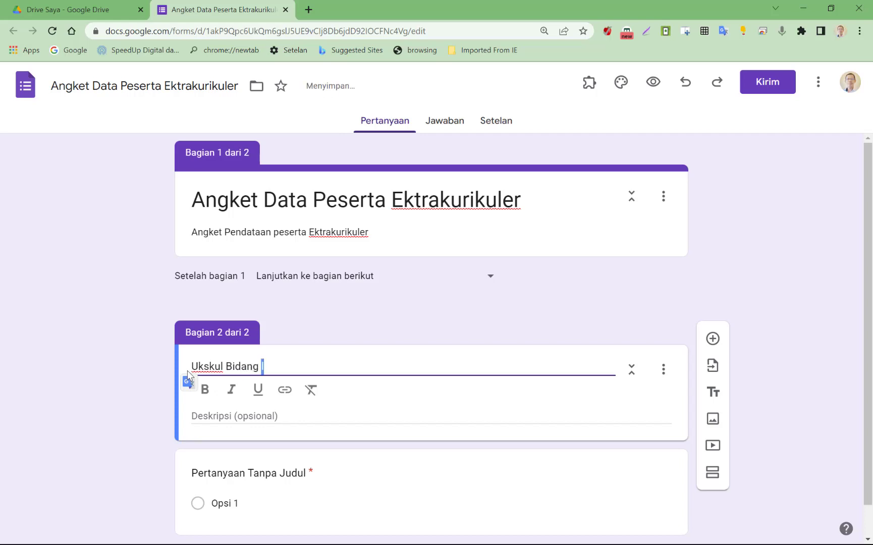
text(Olahra)
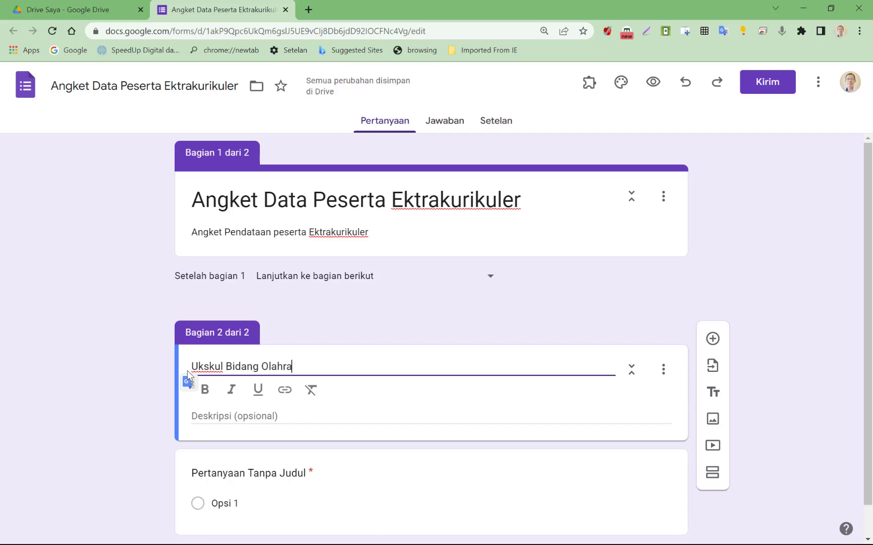
text(ga)
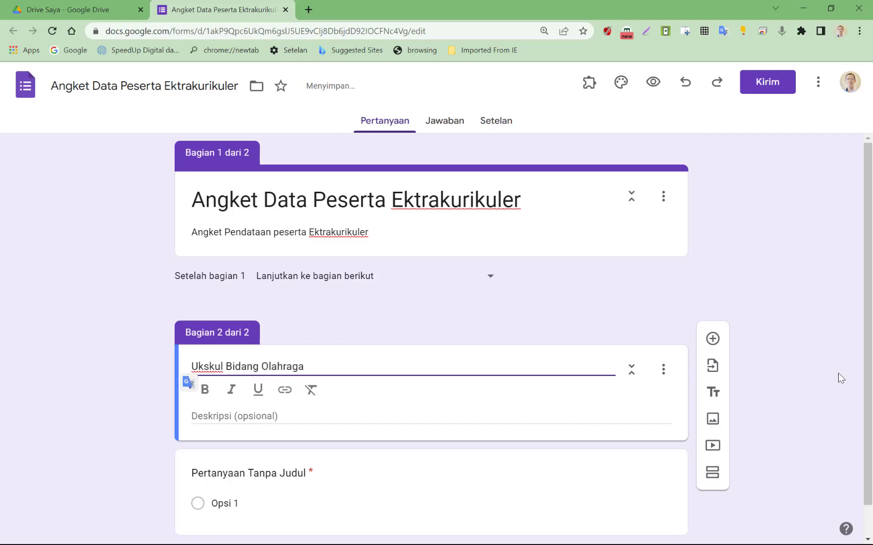
- Add a third section below the sports section and title it "Ekskul Bidang Seni"
drag(870, 382, 871, 412)
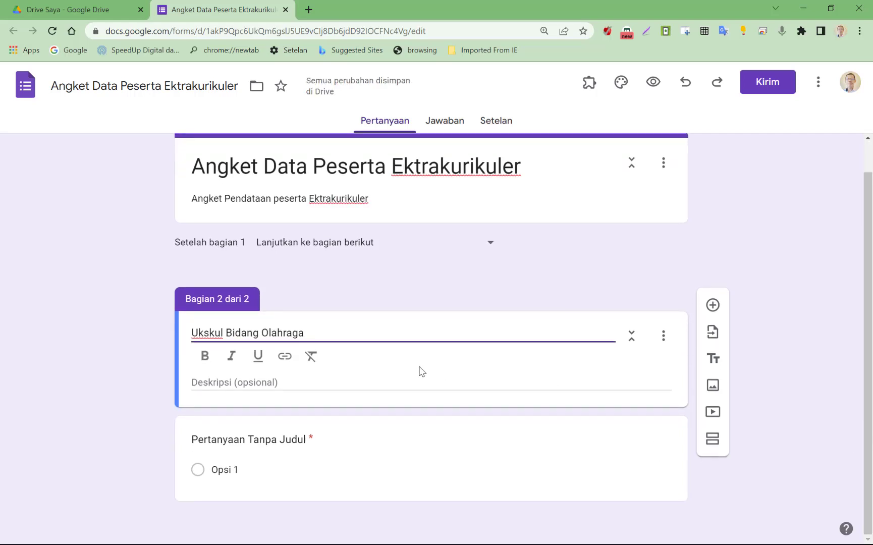
click(719, 447)
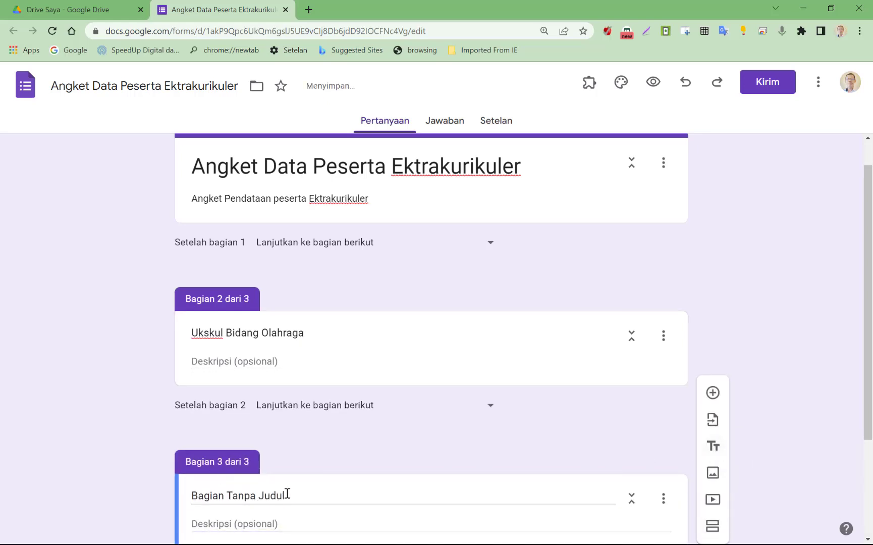
drag(286, 495, 128, 500)
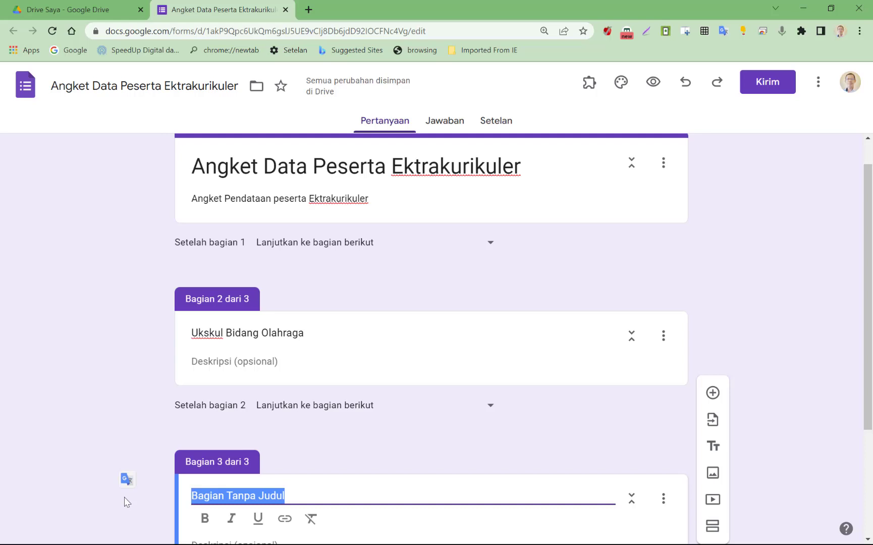
text(Ek)
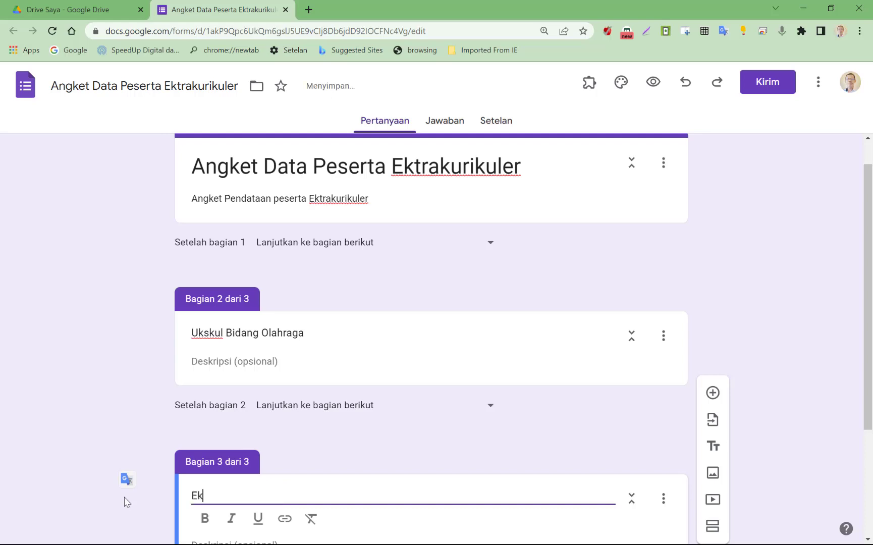
text(skul Bidan)
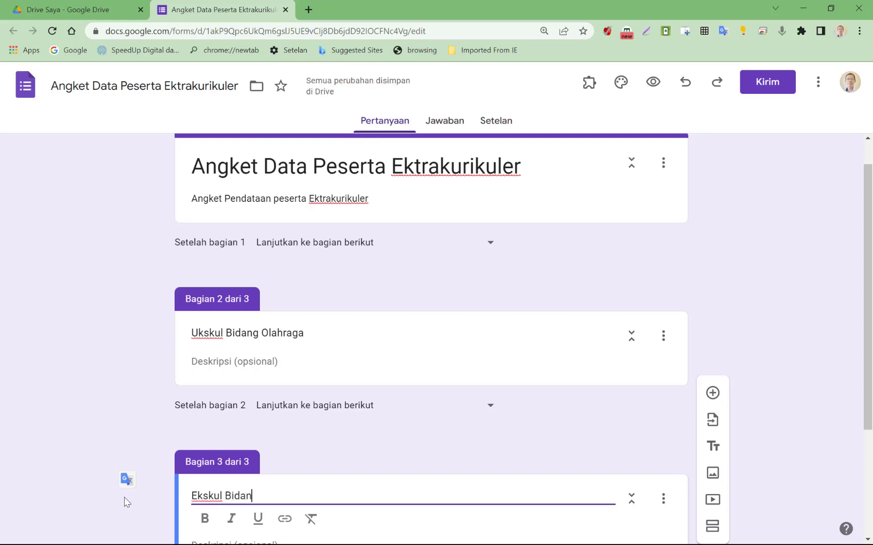
text(g Seni)
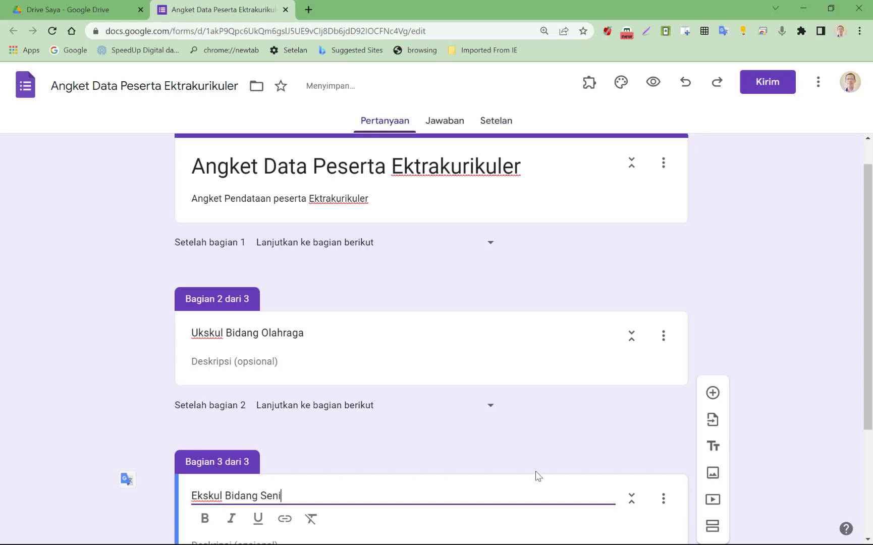
- Add a fourth section after the arts section and title it "Ekskul Bidang Kesehatan"
click(712, 526)
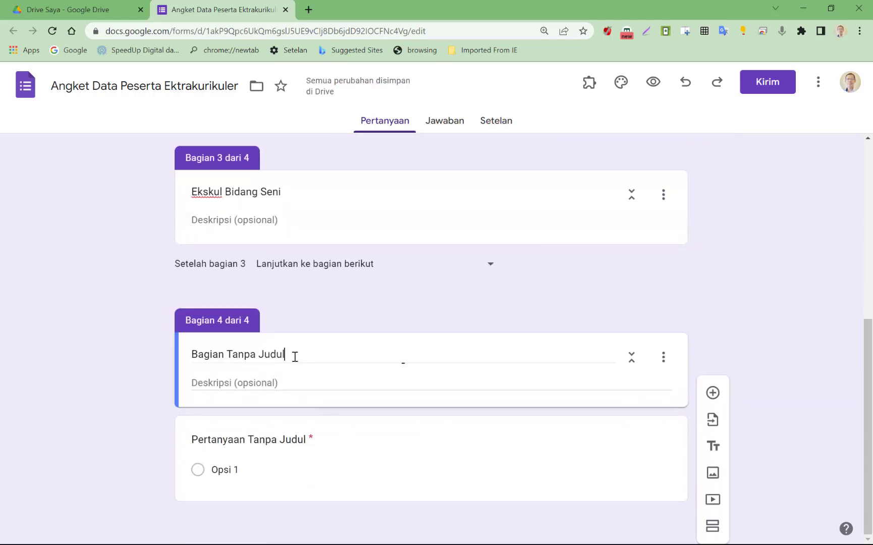
drag(290, 355, 154, 353)
text(E)
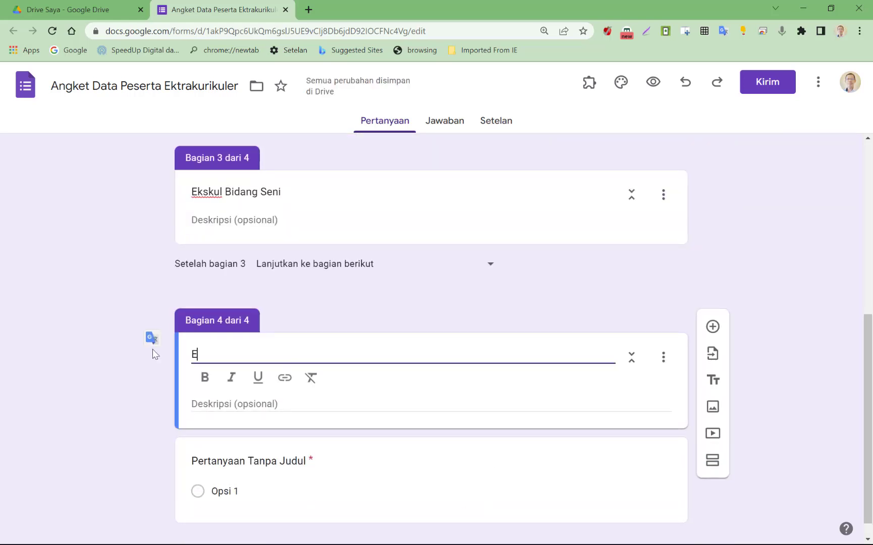
text(ksku)
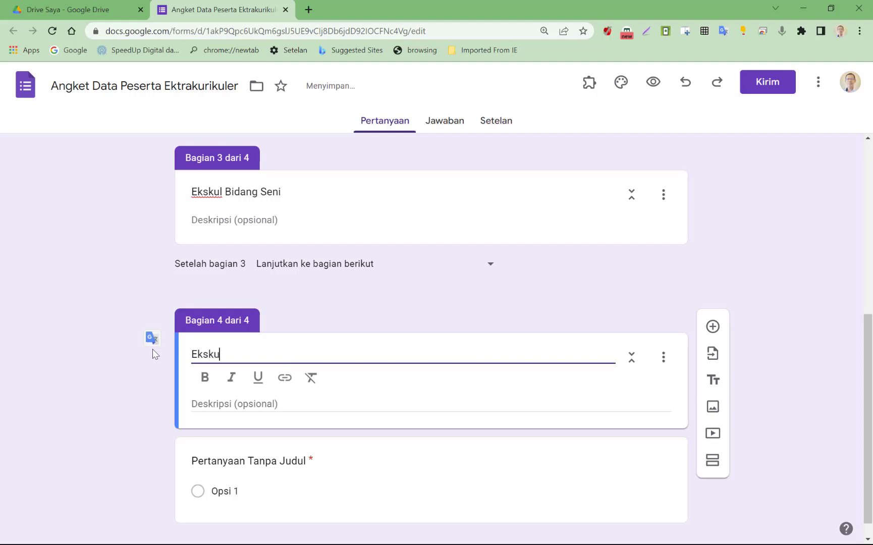
text(l Bidang)
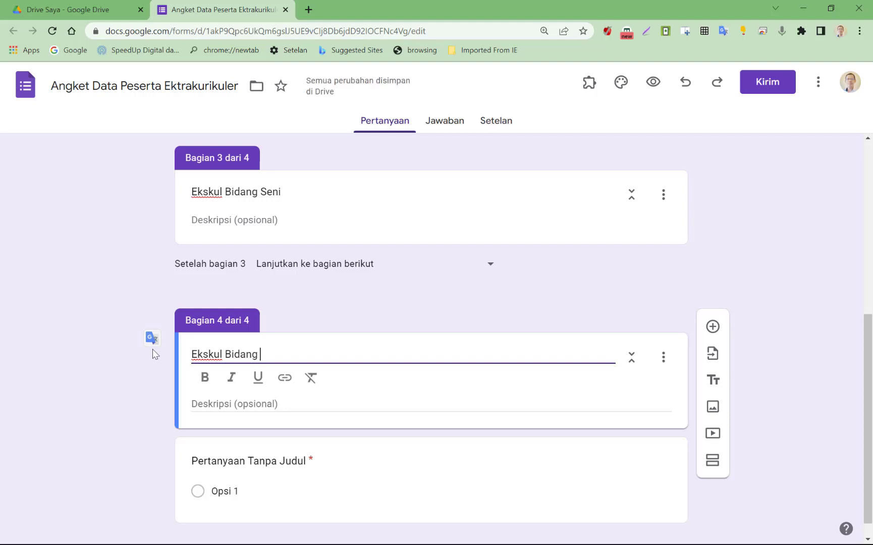
text( Kesehatan)
- Add a fifth section after the health section and title it "Ekskul Bindang Ilmu Pengetahuan"
click(712, 462)
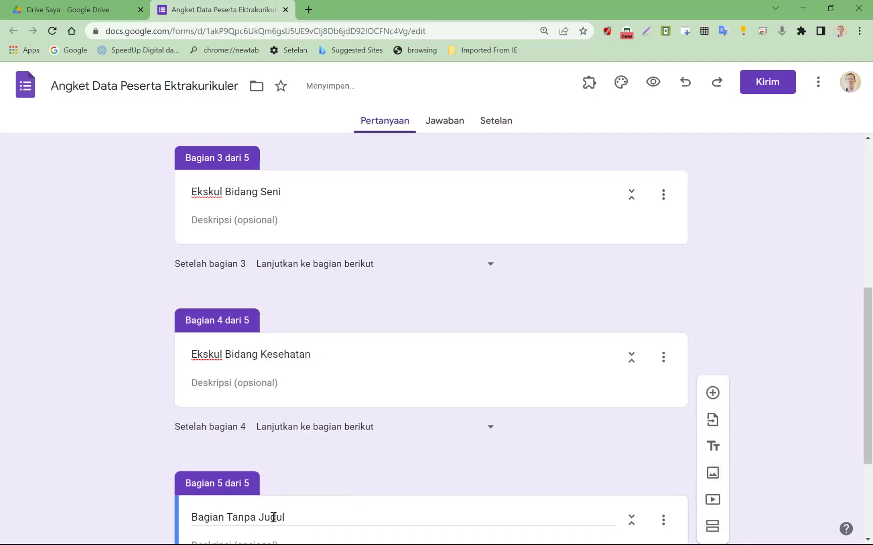
drag(298, 516, 163, 519)
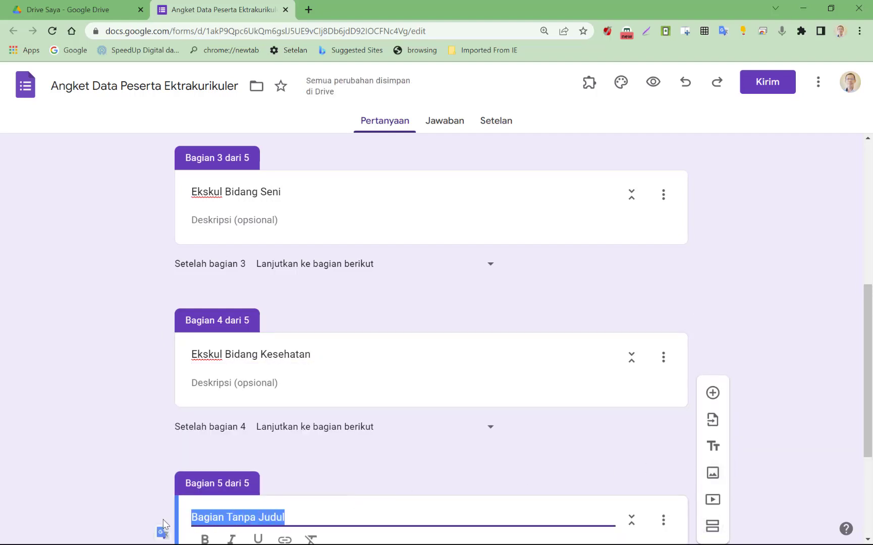
text(Eks)
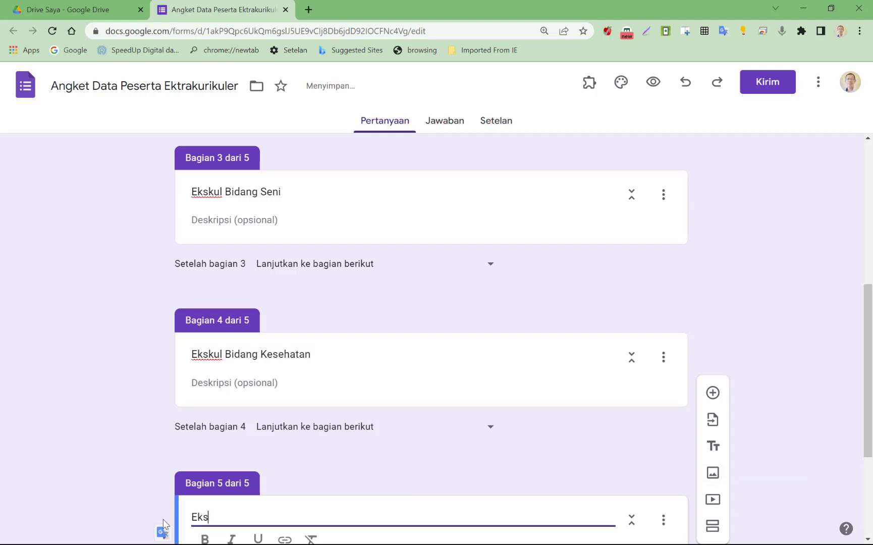
text(kul )
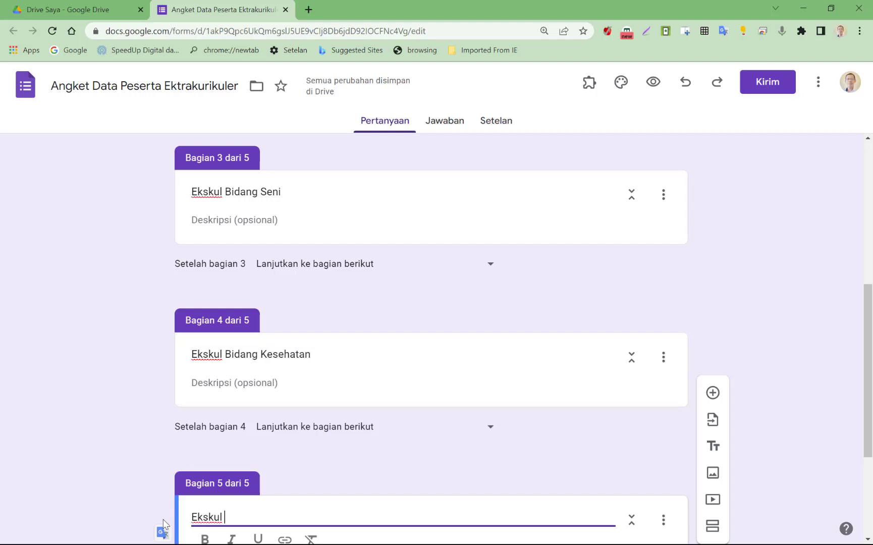
text(Bindang)
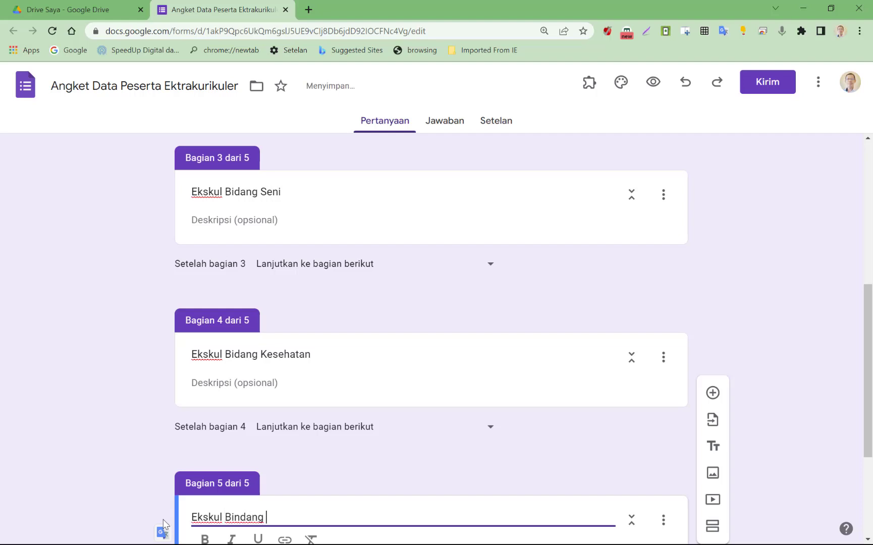
text( Ilmu P)
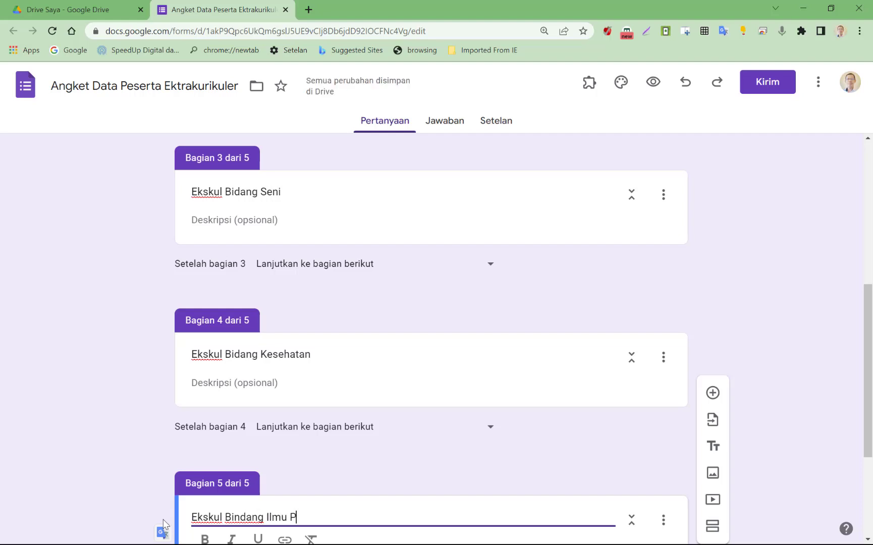
text(engetahuan)
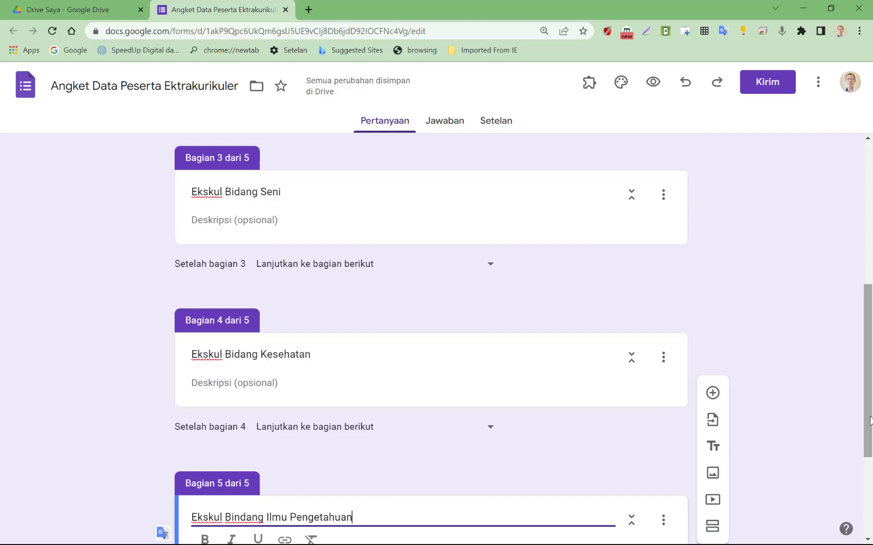
- Add a sixth section at the end of the form and title it "Ekskul Bidang Bela Negara"
drag(869, 419, 857, 486)
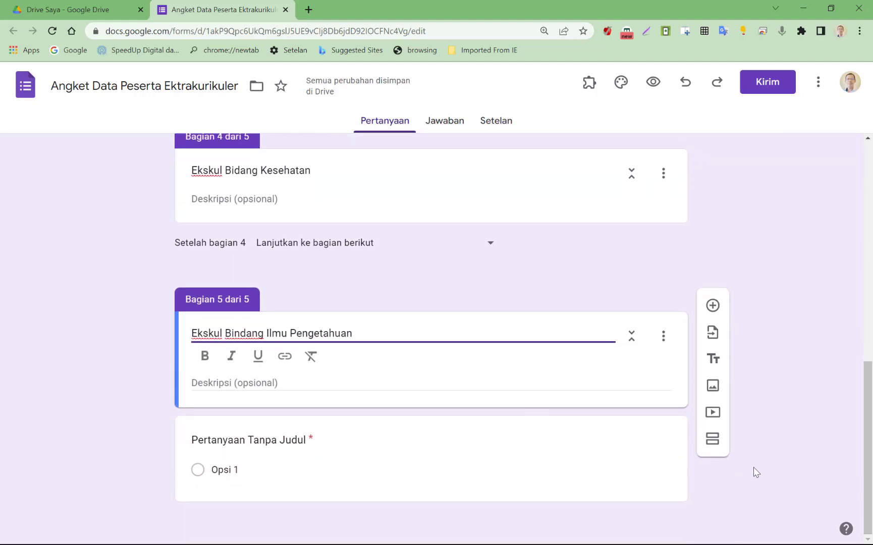
click(712, 443)
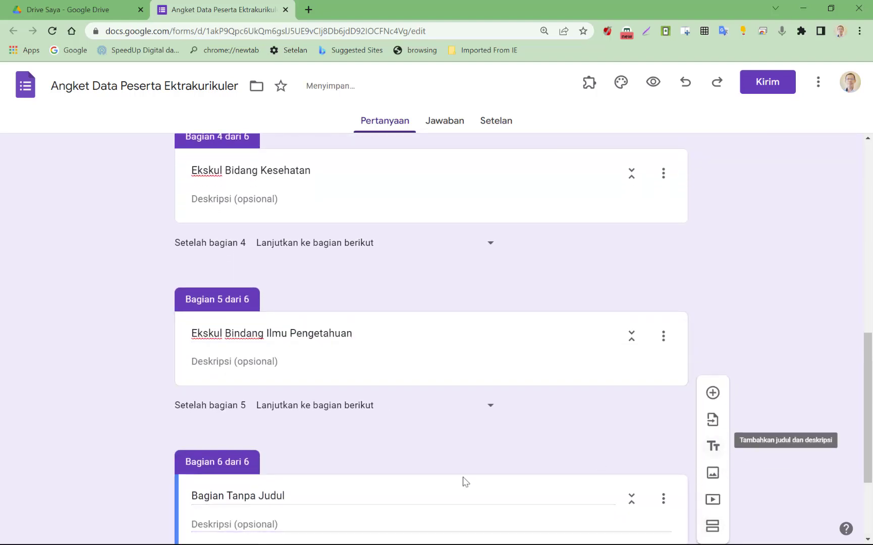
drag(294, 499, 128, 496)
text(Eks)
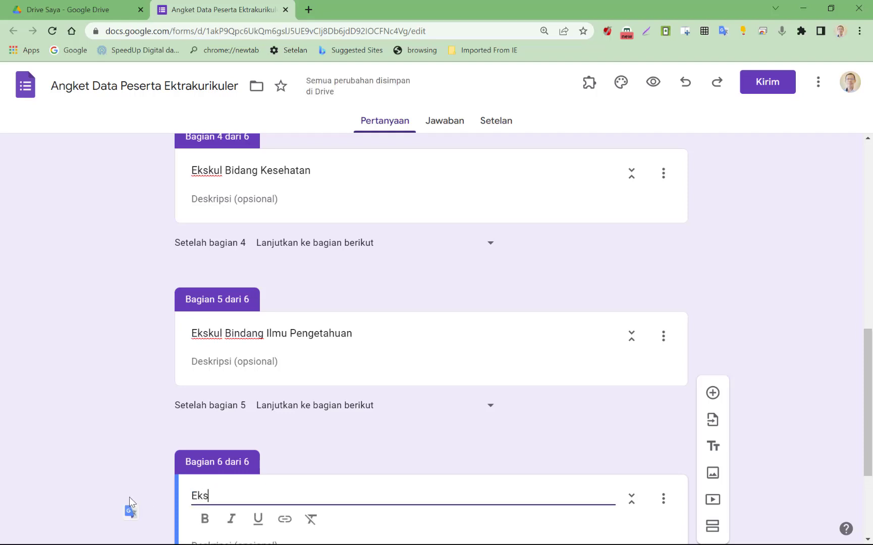
text(ku)
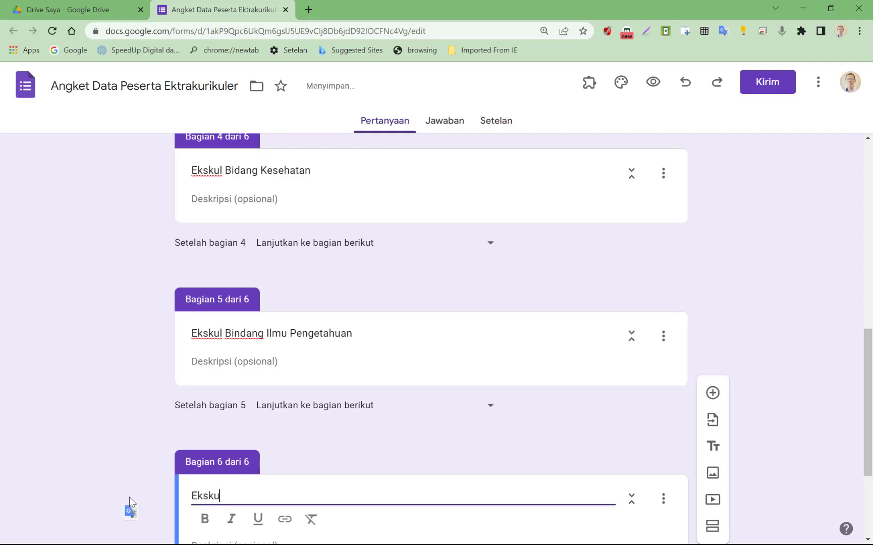
text(l Bidang bela neh)
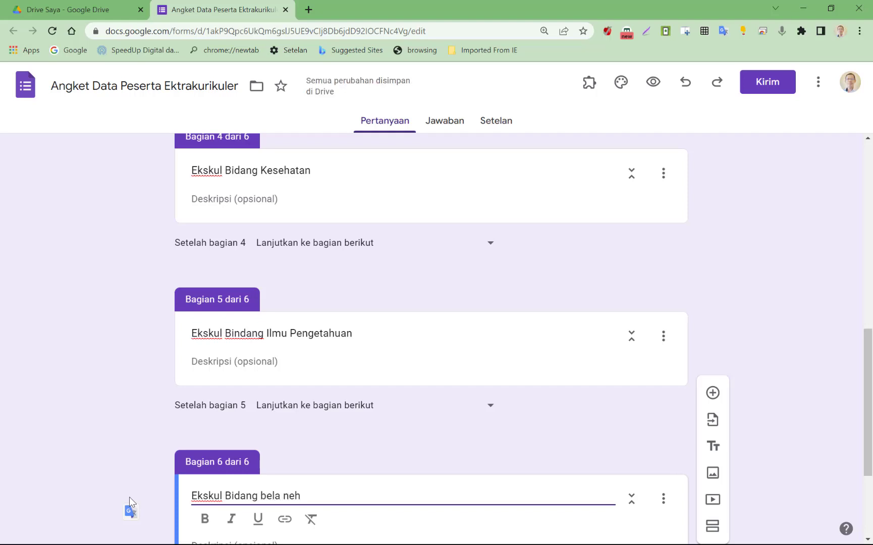
key(BackSpace)
key(BackSpace)
key(BackSpace)
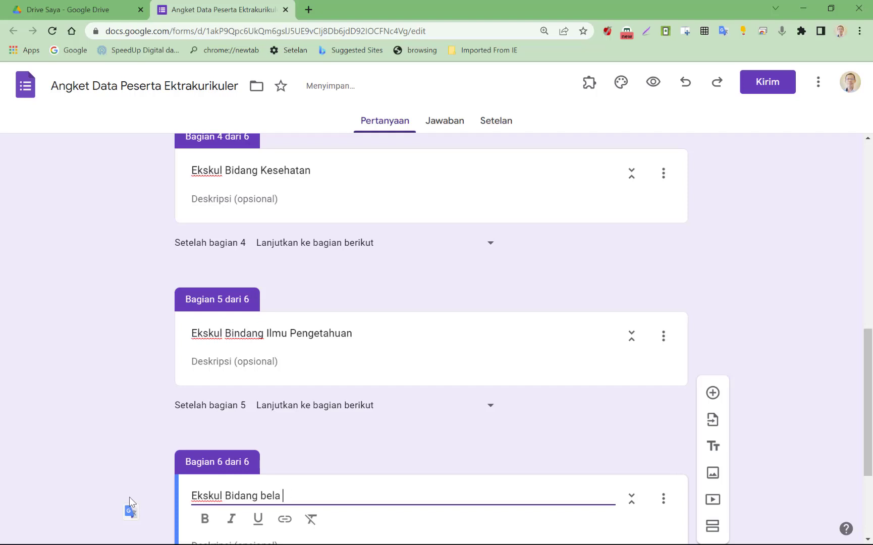
key(BackSpace)
key(BackSpace)
key(BackSpace)
key(BackSpace)
key(BackSpace)
text(Bela Negara)
- Correct the second section's title to "Ekskul Bidang Olahraga" and select the form header in section 1
scroll(233, 427, up, 10)
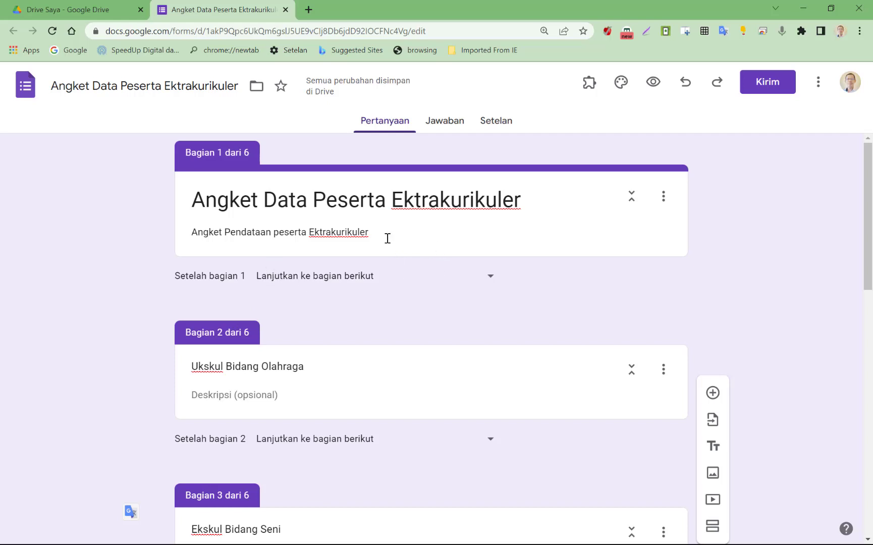
click(200, 364)
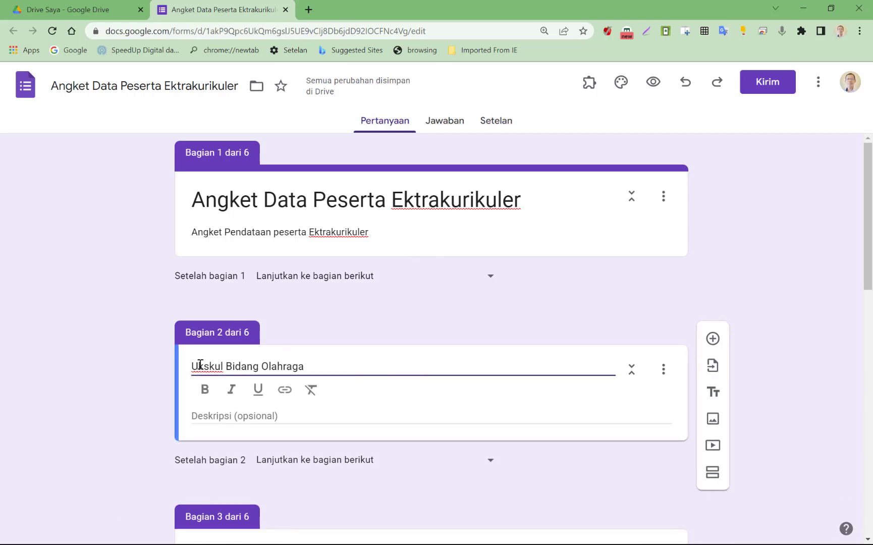
key(BackSpace)
text(E)
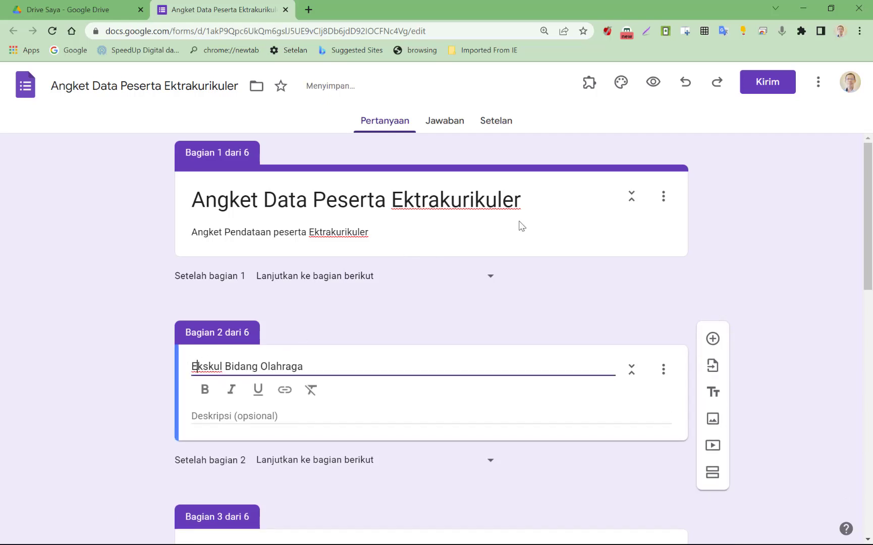
click(532, 224)
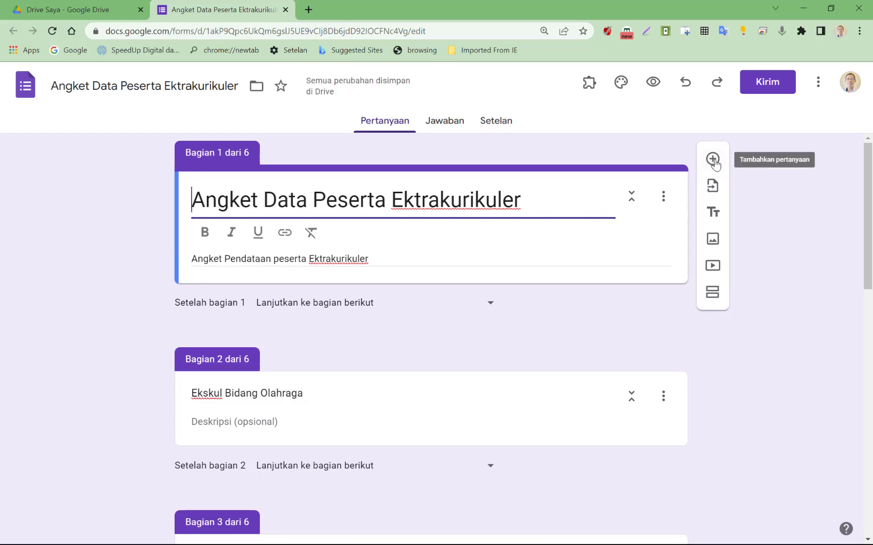
- Add two questions to section 1 below the form header, titled "Nama" and "Kelas"
click(713, 159)
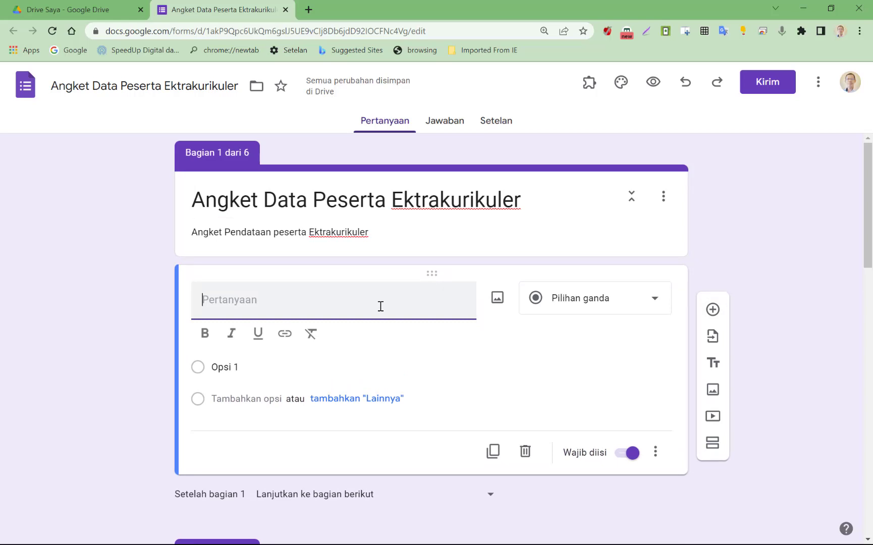
text(Nama)
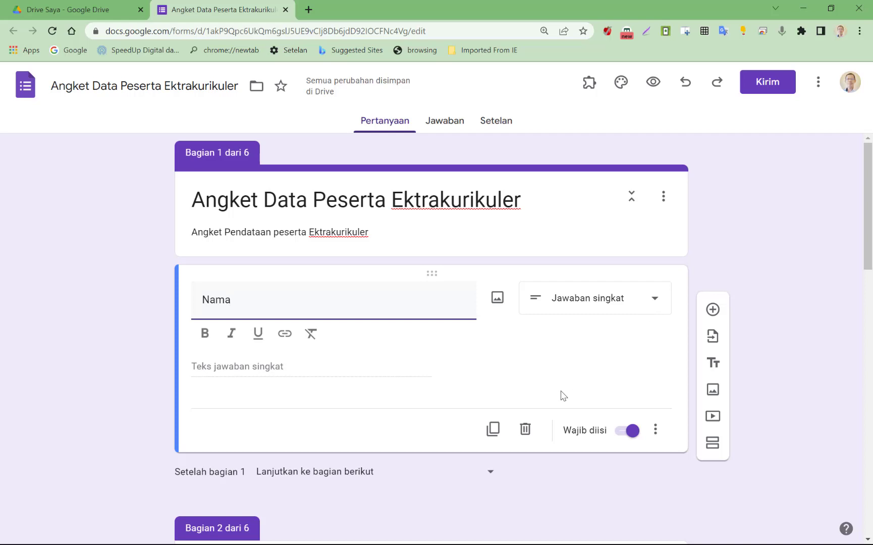
click(710, 316)
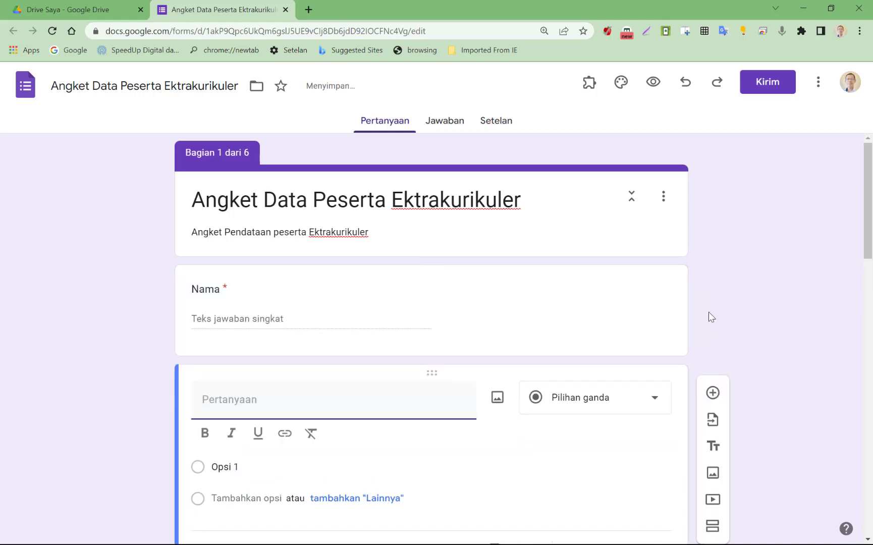
text(Kelas)
- Name the first answer option of the "Kelas" question "X.MIPA.1" and copy its "X.MIPA." prefix
click(265, 473)
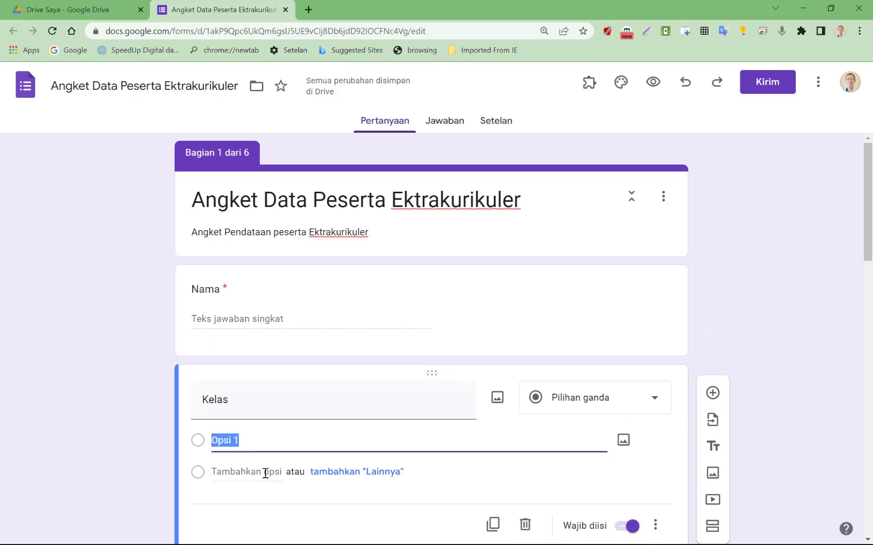
text(X.MI)
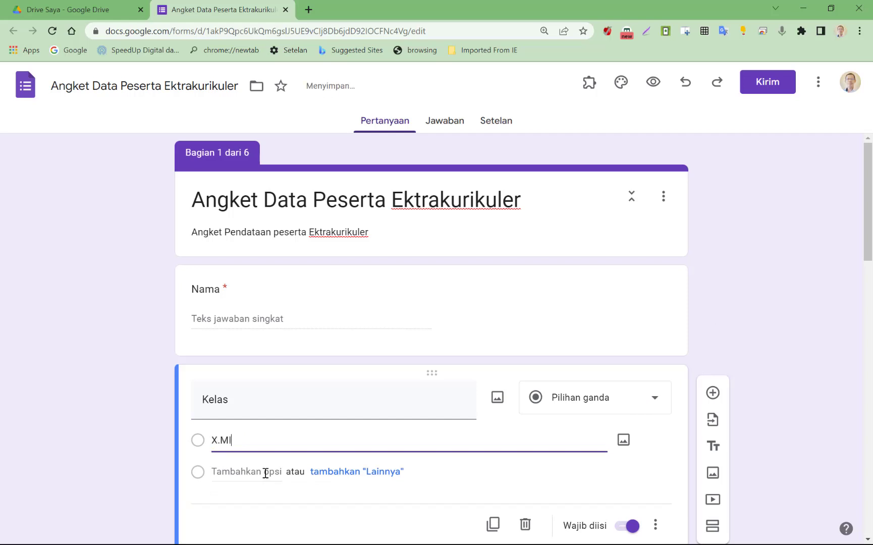
text(PA.1)
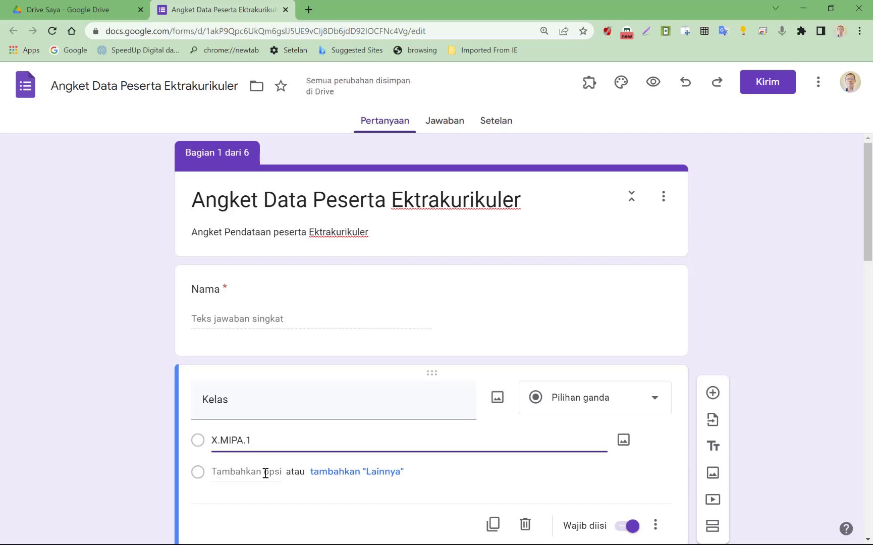
key(shift+Left)
key(shift+Left)
key(shift+Left)
key(shift+Left)
key(shift+Left)
key(shift+Left)
key(ctrl+c)
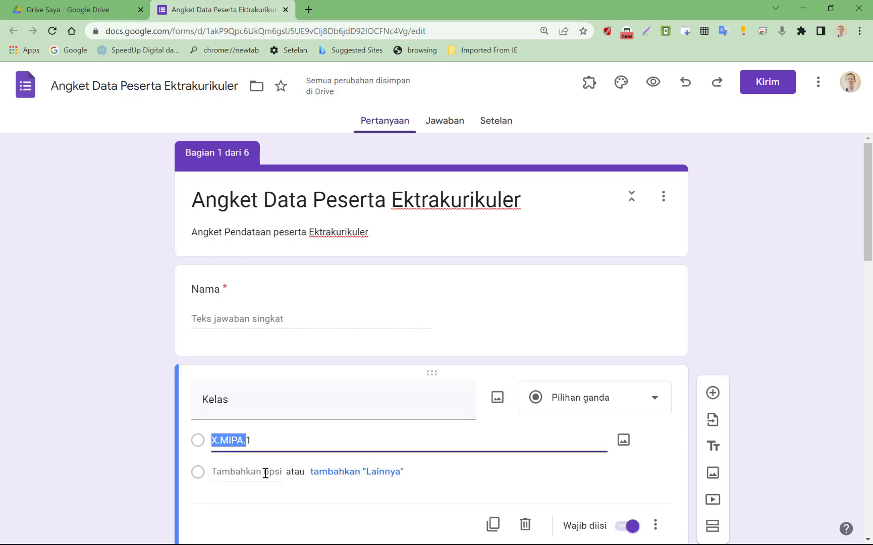
key(Right)
key(Right)
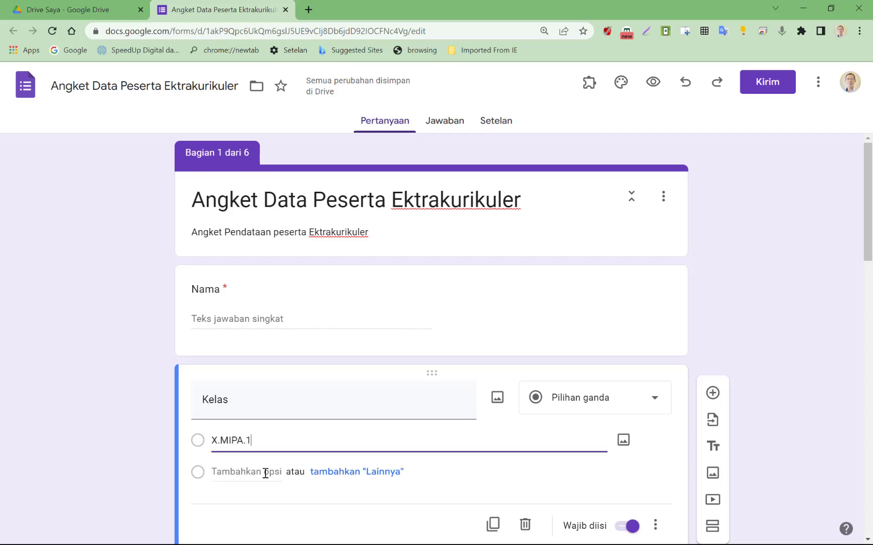
- Add the options "X.MIPA.2", "X.MIPA.3" and "X.MIPA.4" to the "Kelas" question
key(Return)
key(ctrl+v)
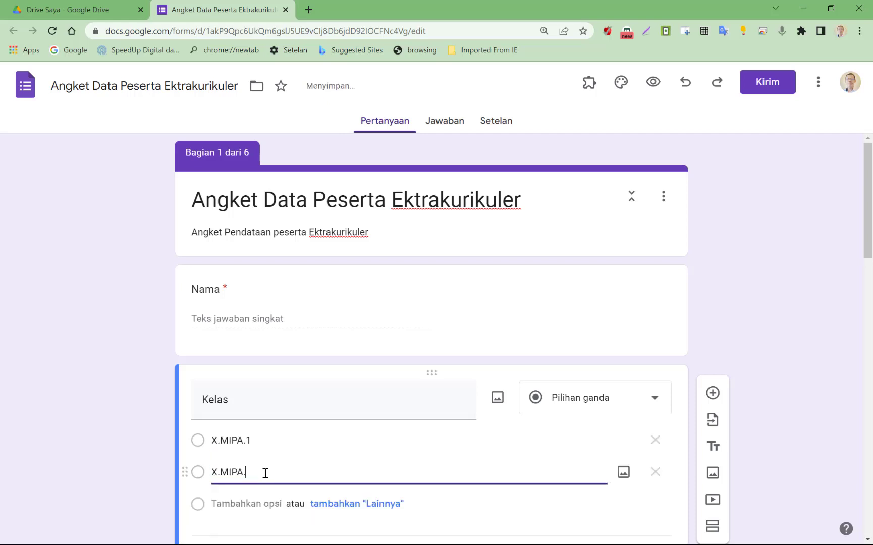
text(2)
key(Escape)
key(Return)
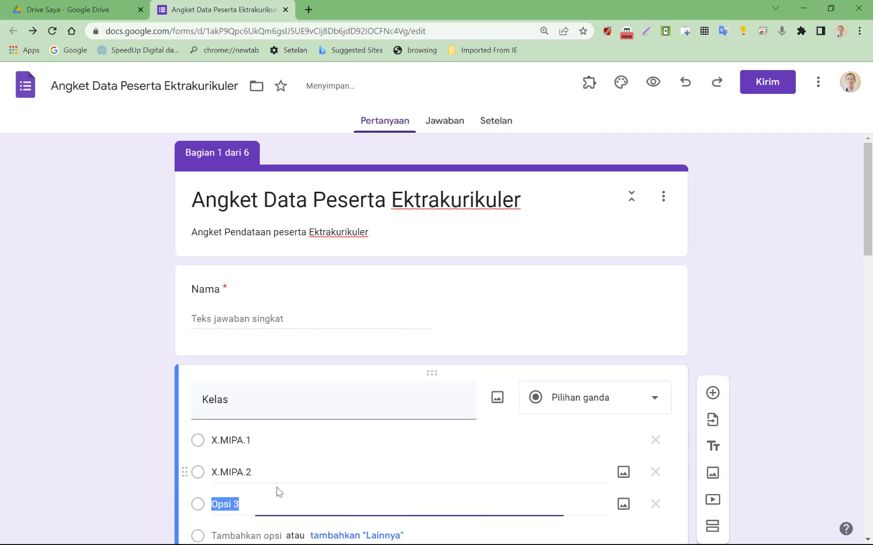
text(X)
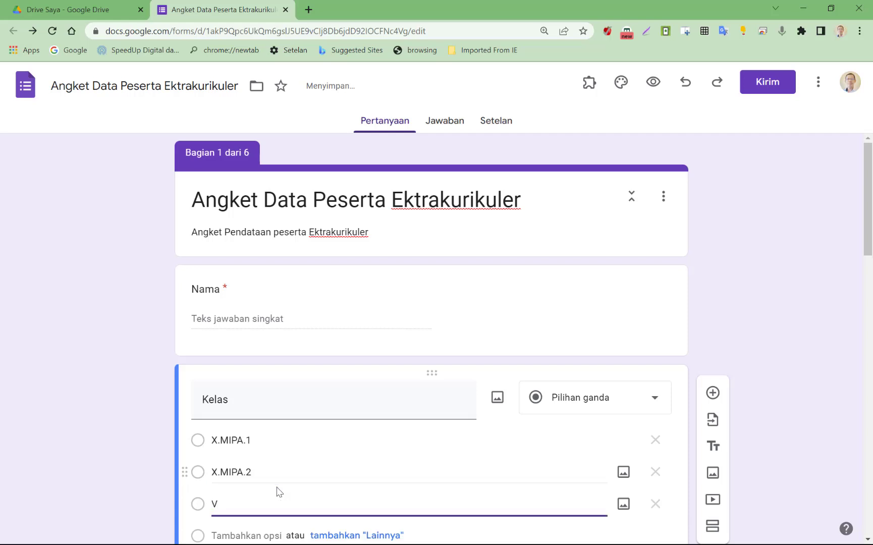
key(BackSpace)
text(X.MIPA.3)
key(Return)
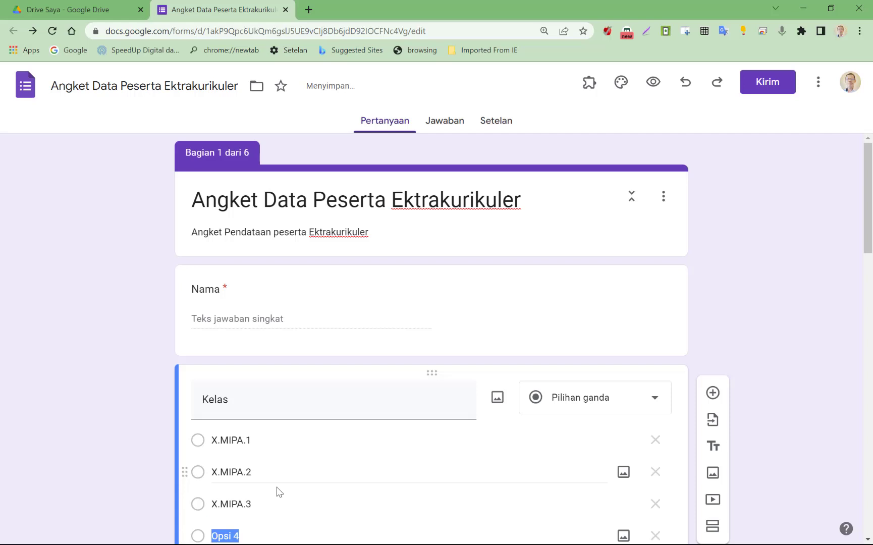
text(X.MIPA.4)
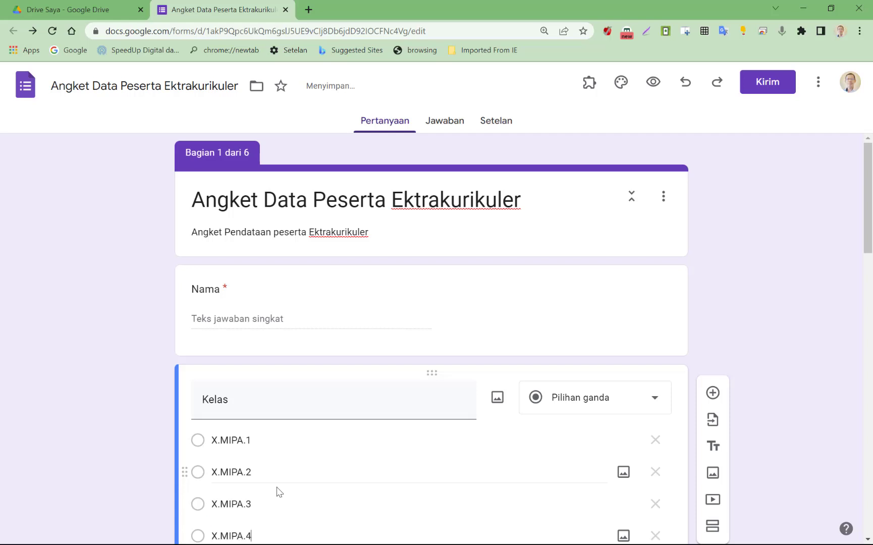
- Add a fifth option "X.IPS.1" to the "Kelas" question by adapting the copied class prefix, and copy the new "X.IPS." prefix
key(Return)
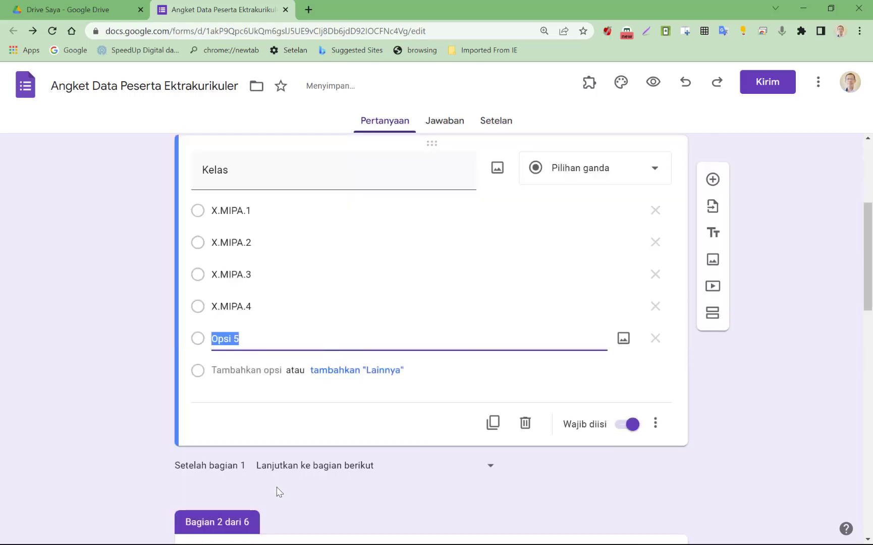
text(X.MIPA.)
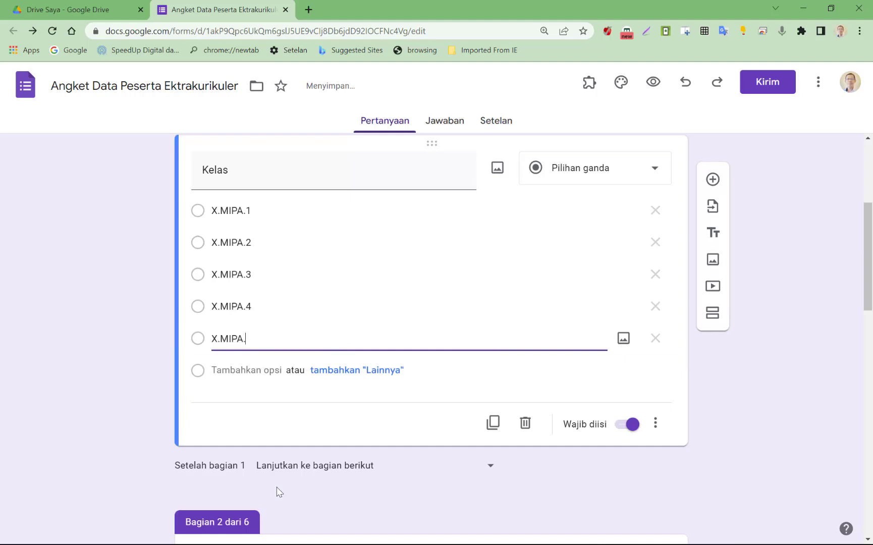
key(Left)
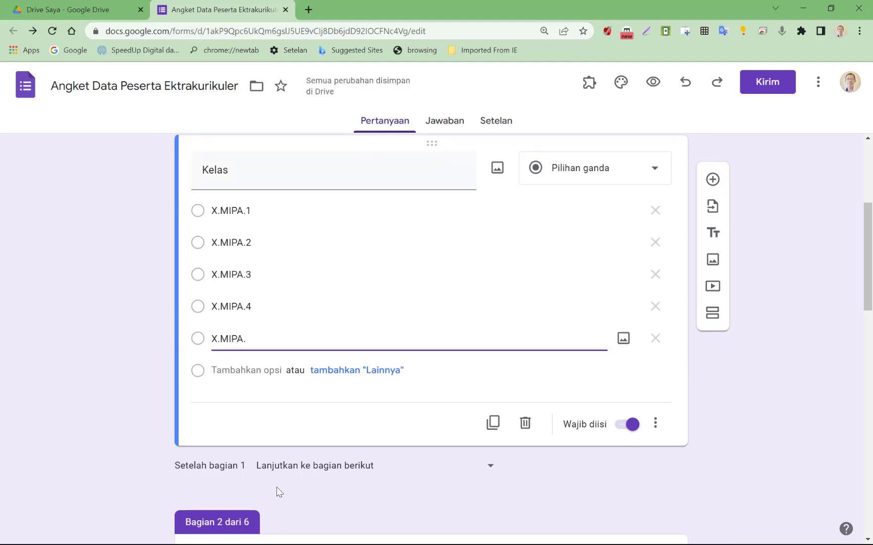
key(BackSpace)
key(Right)
key(Right)
key(Right)
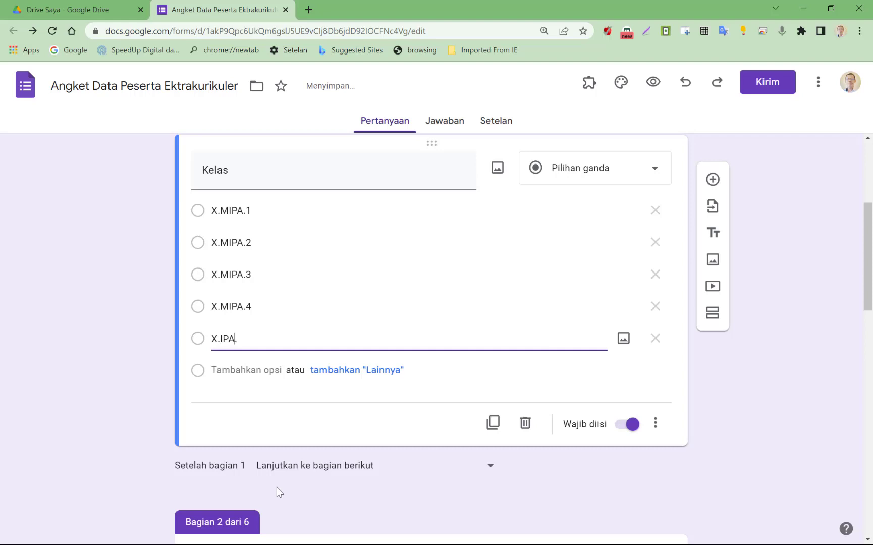
key(BackSpace)
text(S)
key(shift+Left)
key(shift+Left)
key(shift+Left)
key(shift+Left)
key(shift+Left)
key(shift+Left)
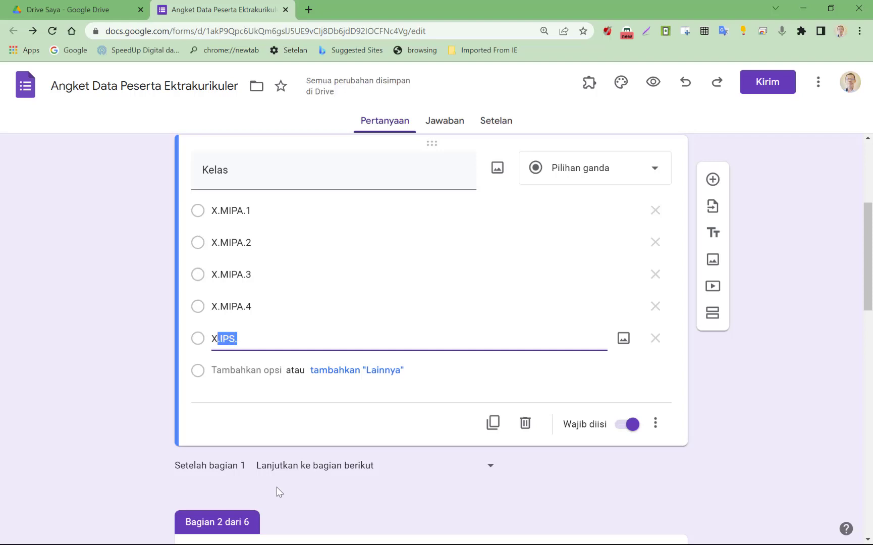
key(Right)
text(1)
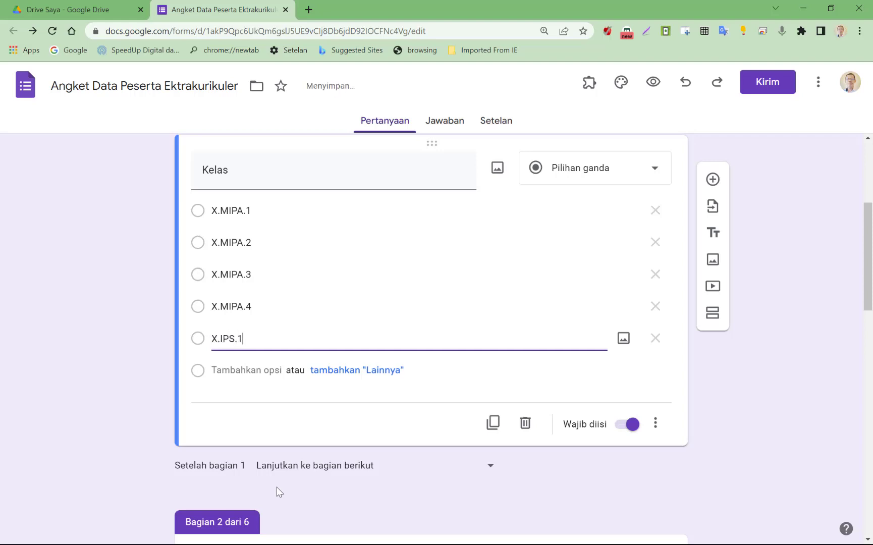
- Add the options "X.IPS.2", "X.IPS.3" and "X.IPS.4" to the "Kelas" question
key(Return)
text(X.IPS.)
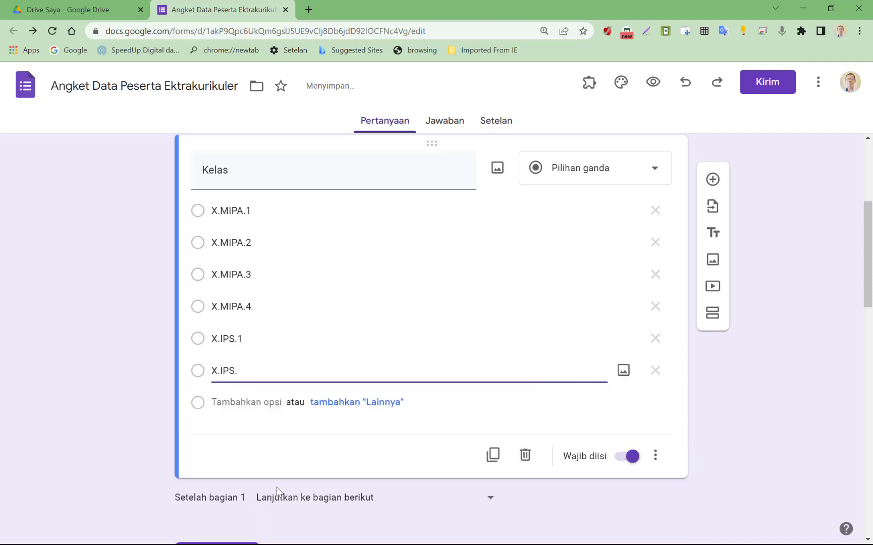
text(2)
key(Return)
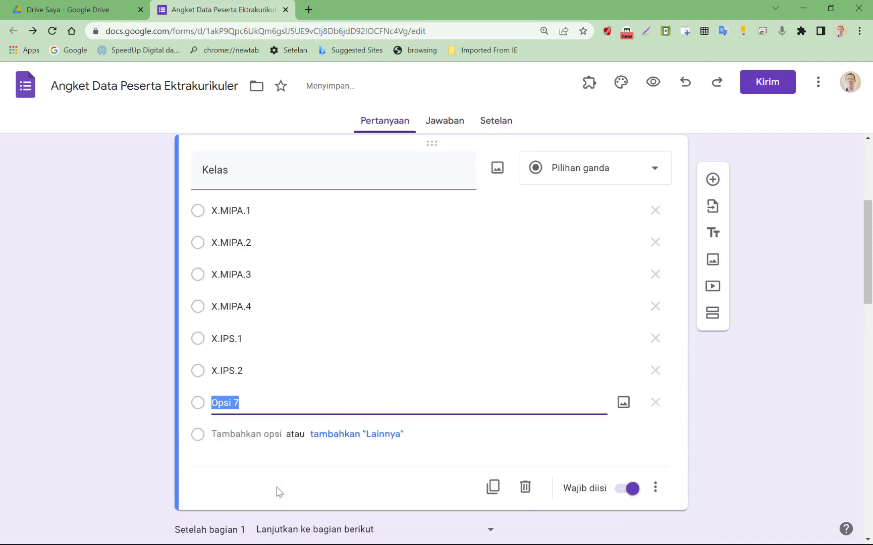
text(X.IPS.)
text(3)
key(Return)
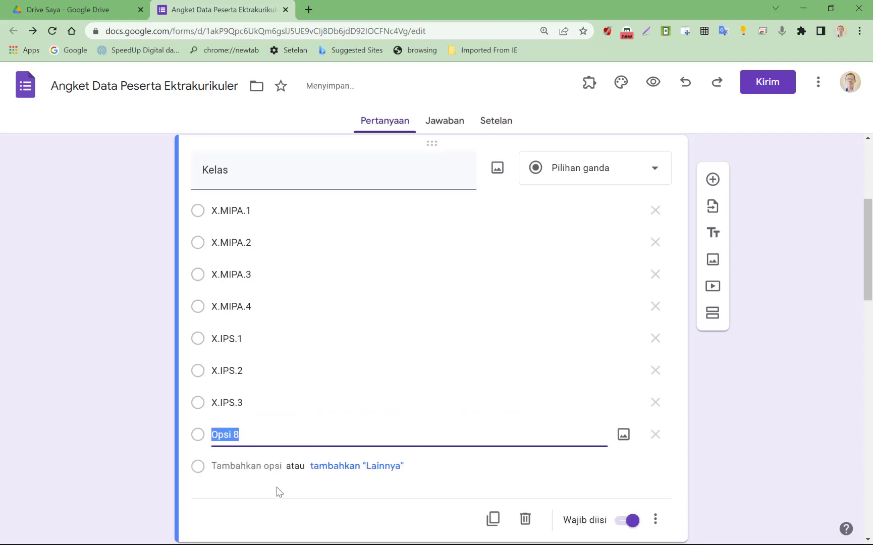
text(X.IPS.)
text(4)
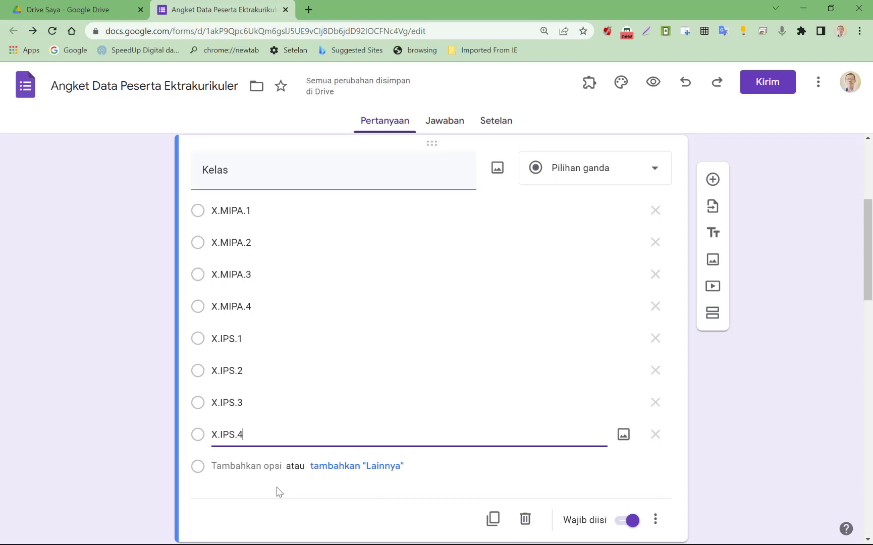
- Add a ninth option "XI.MIPA.1" to the "Kelas" question from a copy of the first option, and copy its "XI.MIPA." prefix
key(Return)
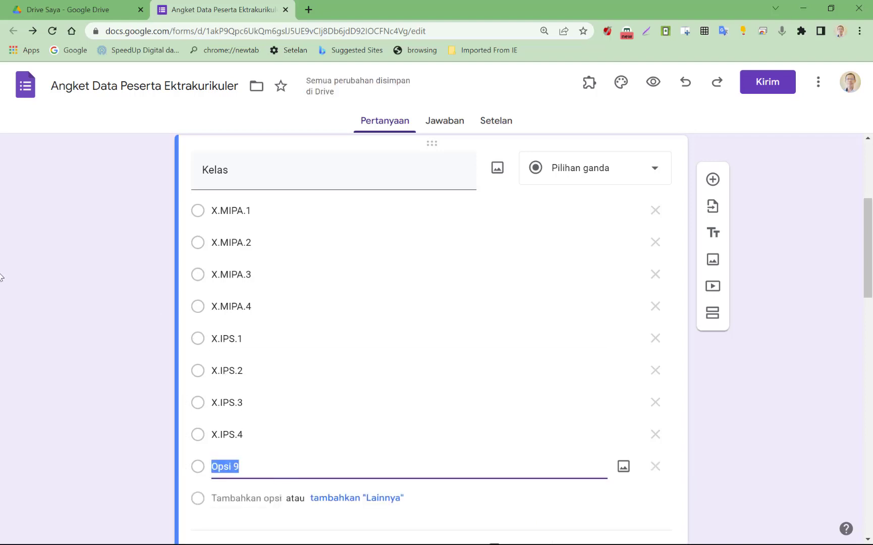
triple_click(213, 211)
key(ctrl+c)
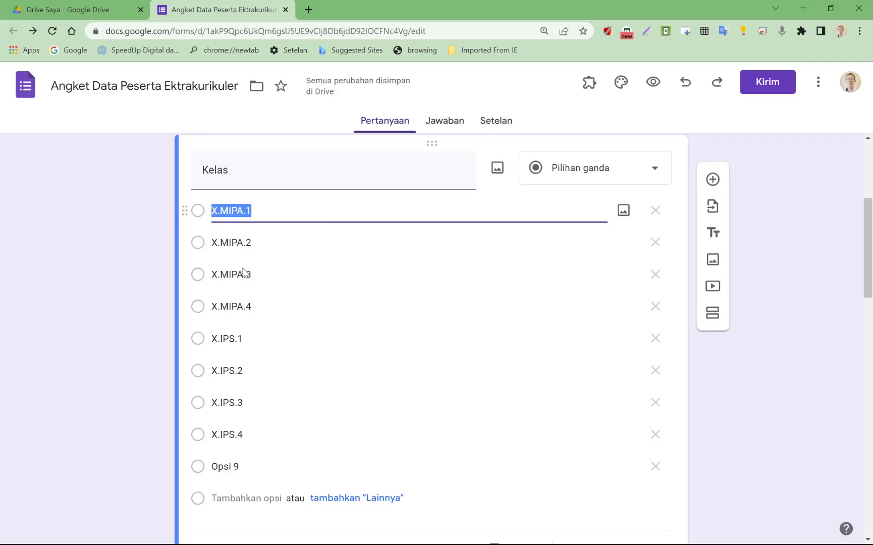
triple_click(247, 466)
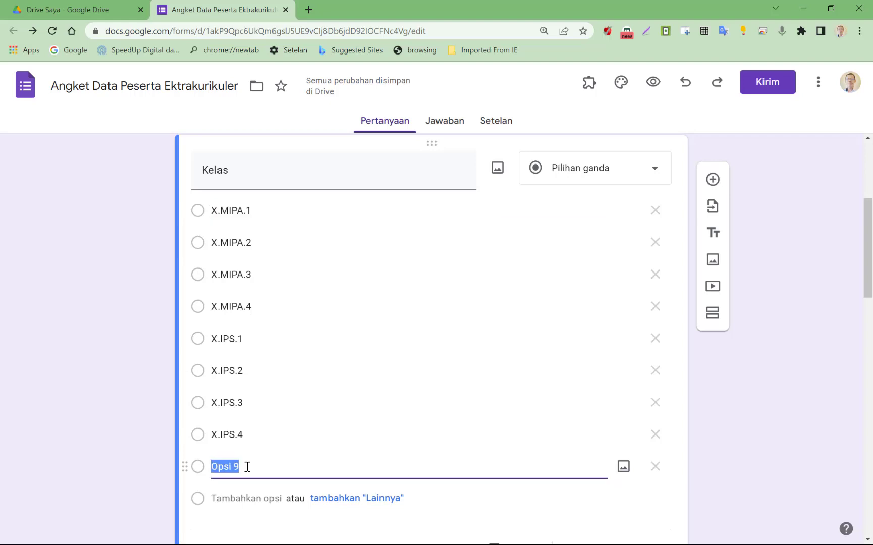
key(ctrl+v)
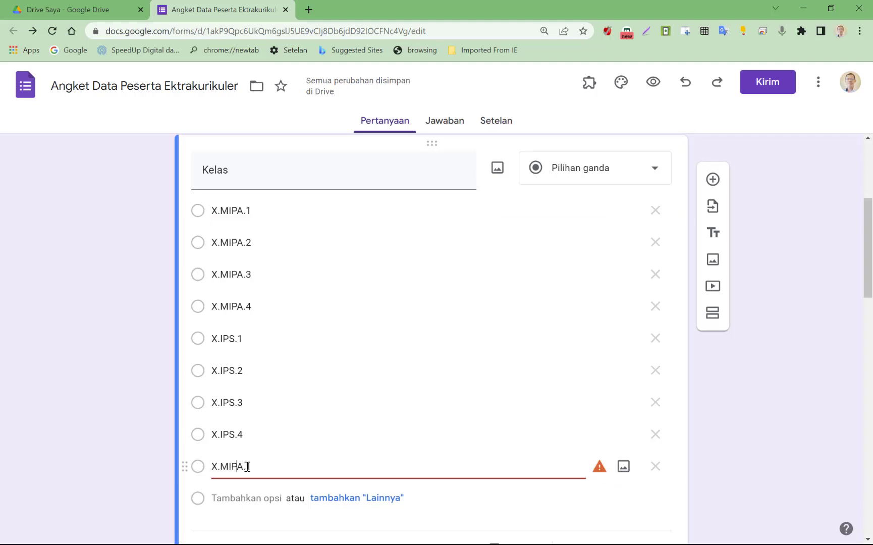
text(I)
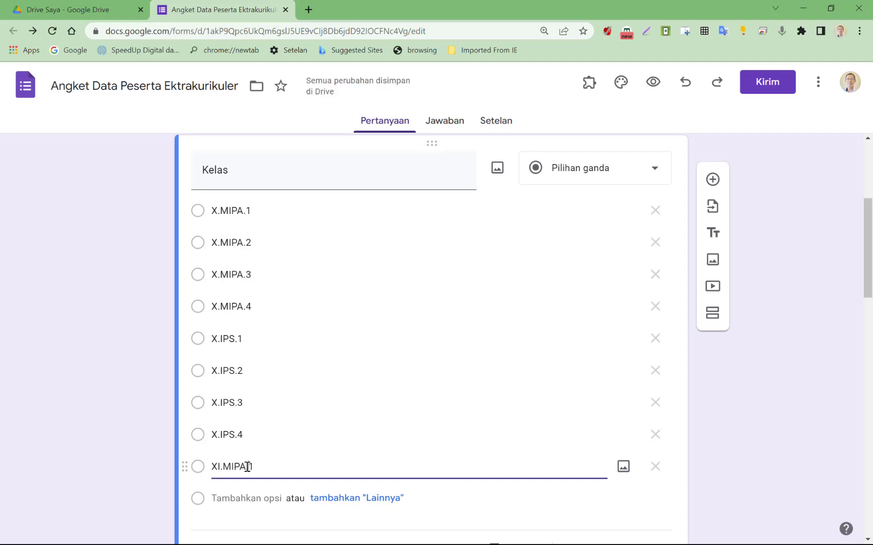
key(shift+Left)
key(shift+Left)
key(shift+Left)
key(shift+Left)
key(shift+Left)
key(shift+Left)
key(shift+Left)
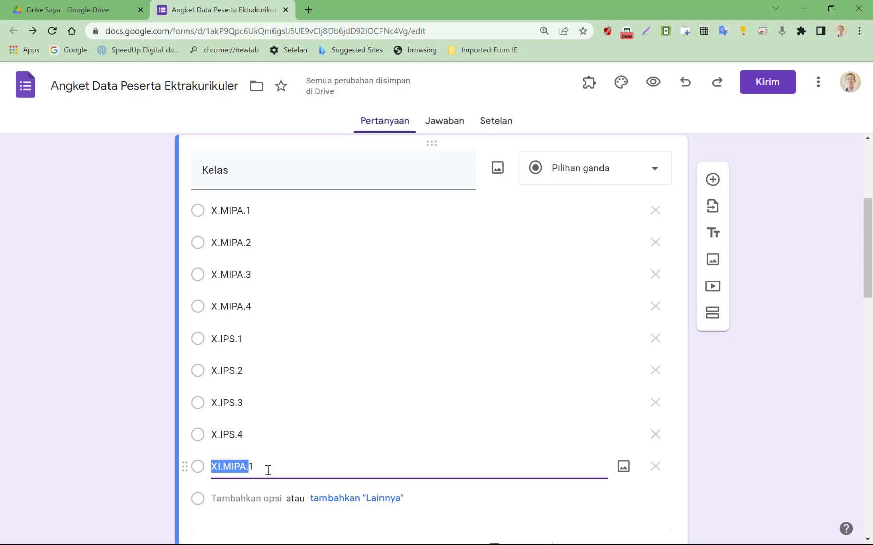
click(267, 468)
- Add the options "XI.MIPA.2", "XI.MIPA.3" and "XI.MIPA.4" to the "Kelas" question
key(Return)
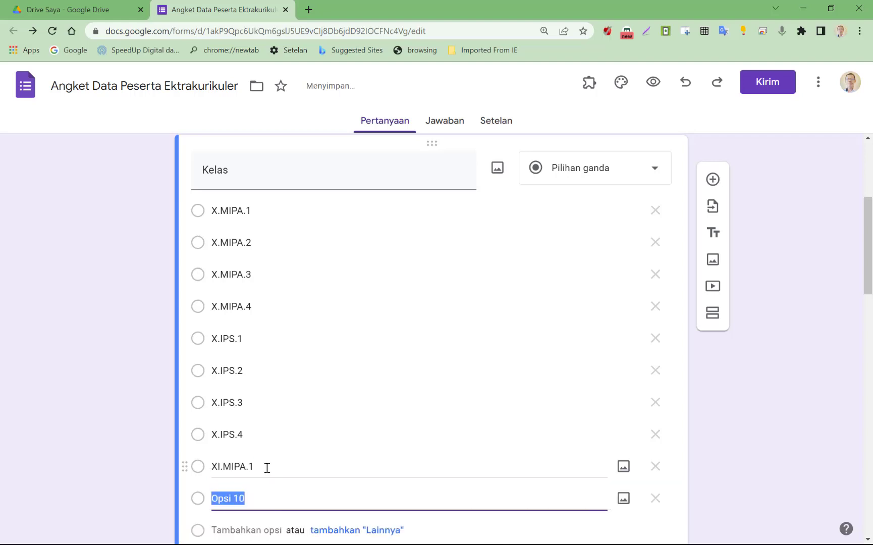
text(XI.MIPA.)
text(2)
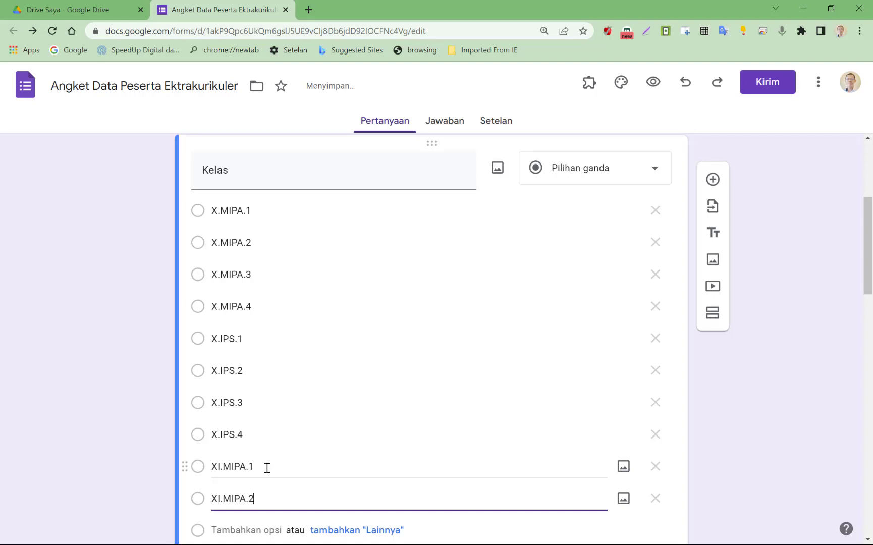
key(Return)
text(XI.MIPA.)
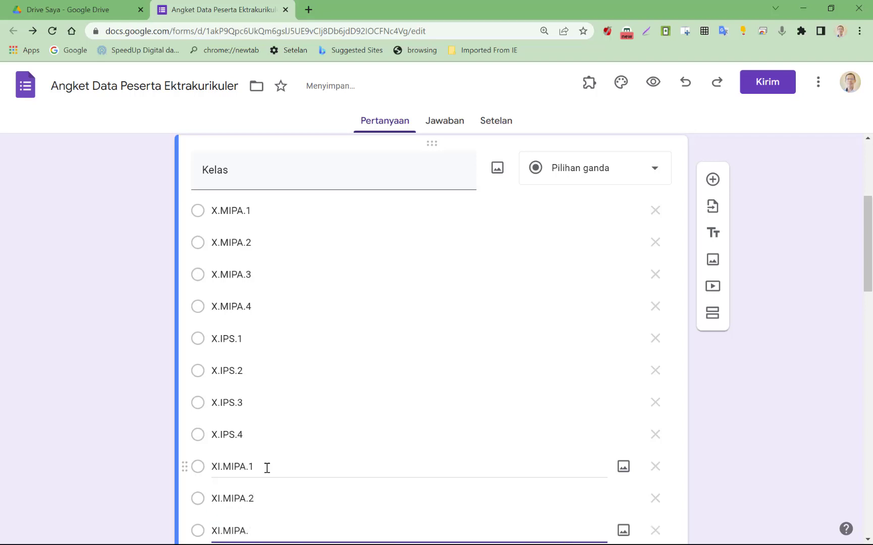
text(3)
key(Return)
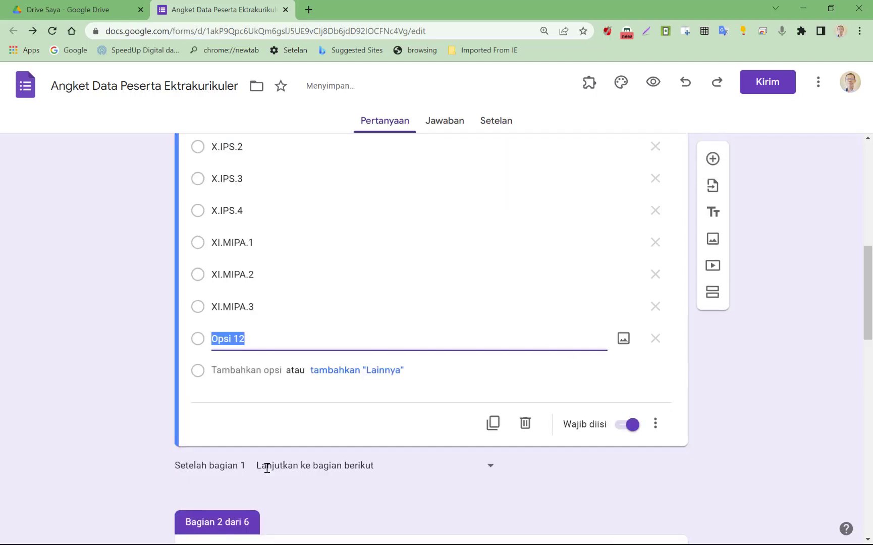
text(XI.MIPA.)
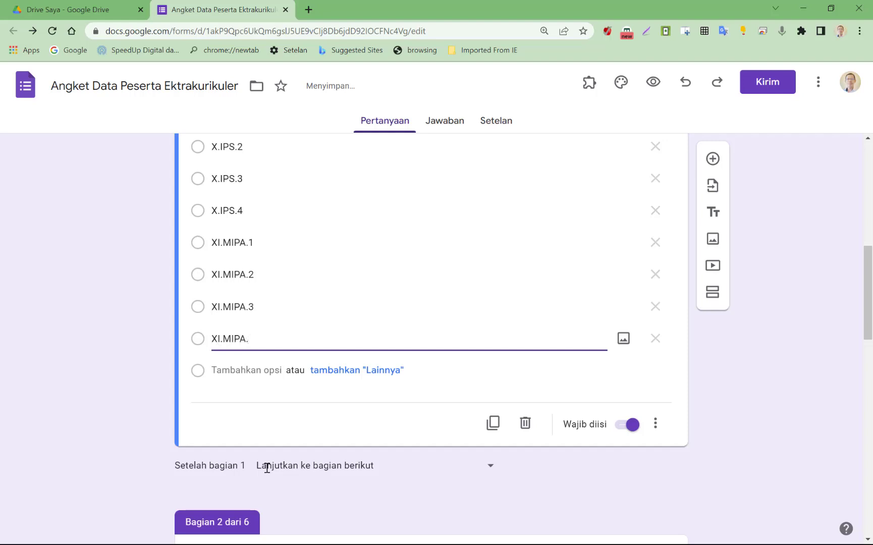
text(4)
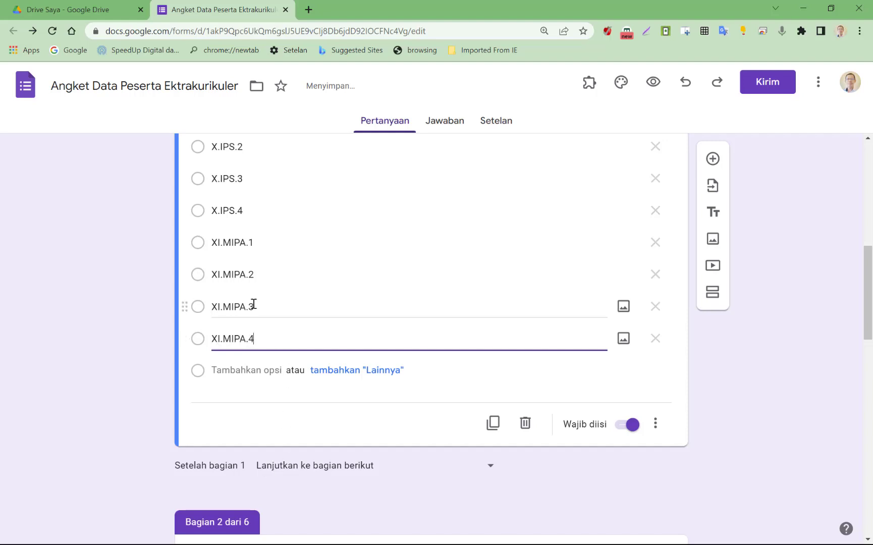
- Add a thirteenth option "XI.IPS.1" to the "Kelas" question by adapting the prefix of "X.IPS.4", and copy the new "XI.IPS." prefix
drag(212, 209, 245, 210)
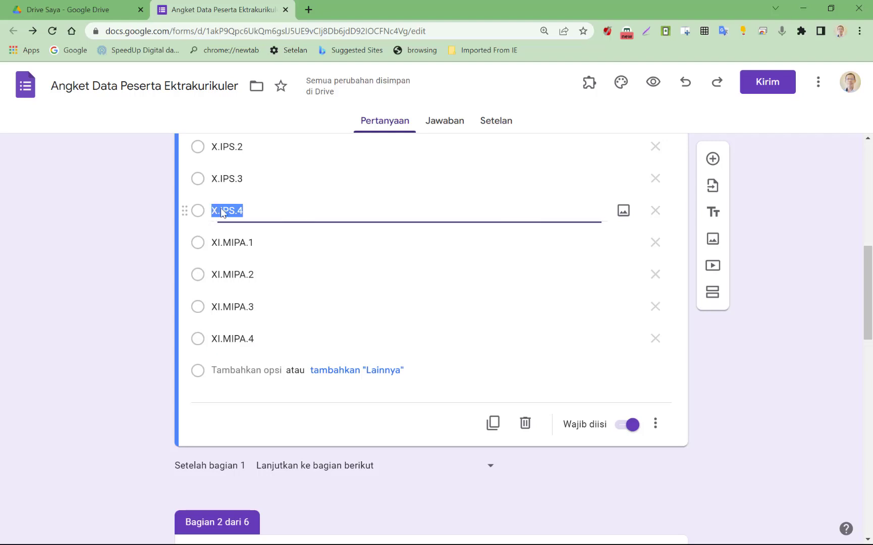
click(246, 210)
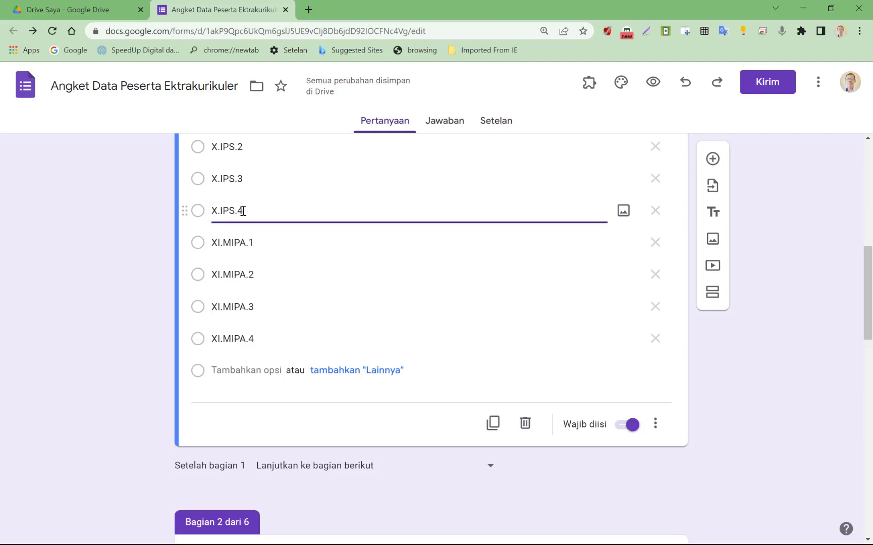
drag(237, 210, 211, 212)
key(ctrl+c)
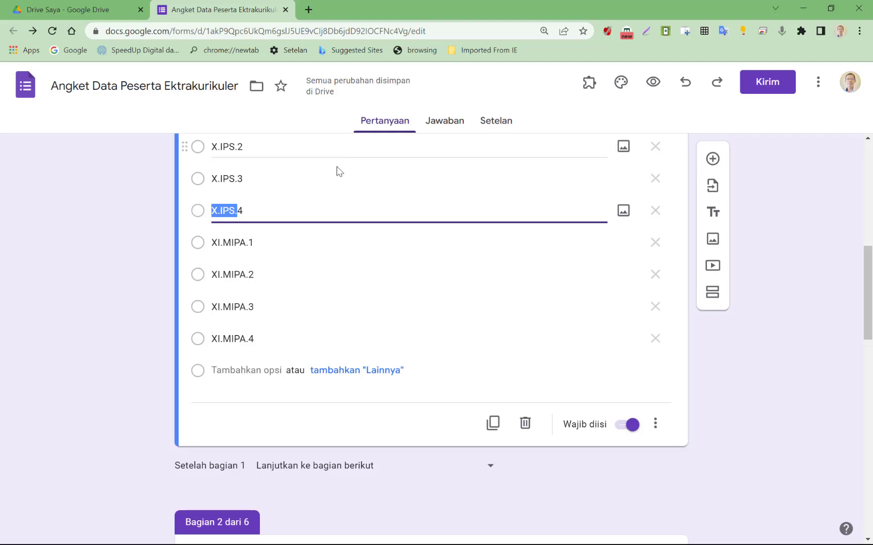
click(224, 370)
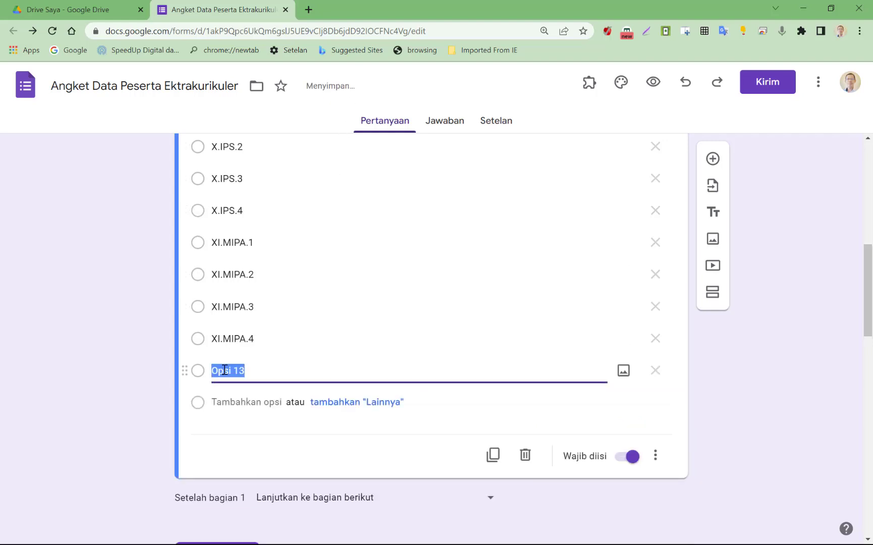
key(ctrl+v)
key(Left)
key(Left)
text(I)
key(shift+Left)
key(shift+Left)
key(shift+Left)
key(shift+Left)
key(shift+Left)
key(shift+Left)
key(shift+Left)
key(Right)
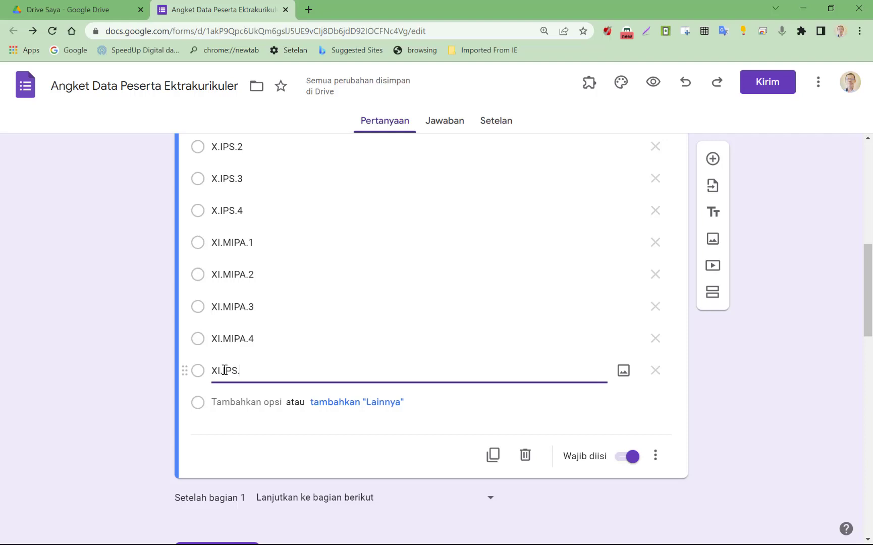
text(1)
- Add the options "XI.IPS.2" and "XI.IPS.3" to the "Kelas" question
key(Return)
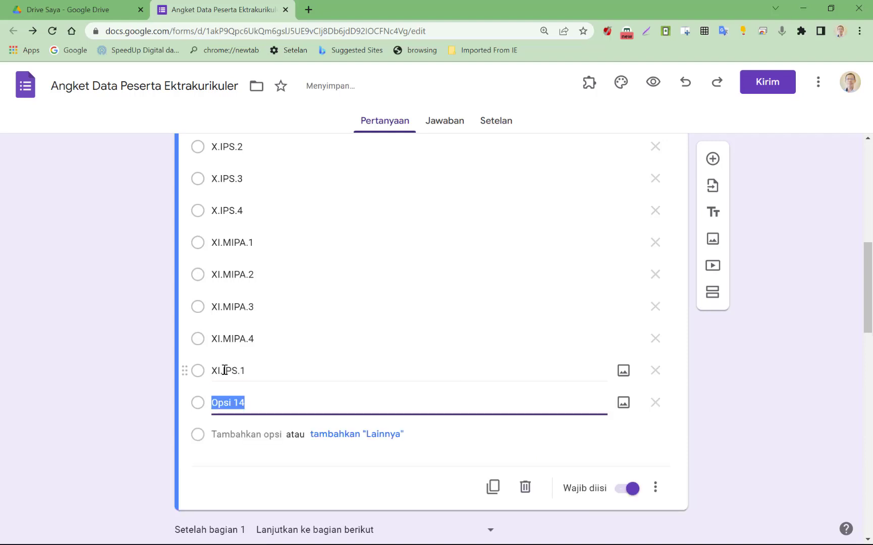
text(XI.IPS.)
text(2)
key(Return)
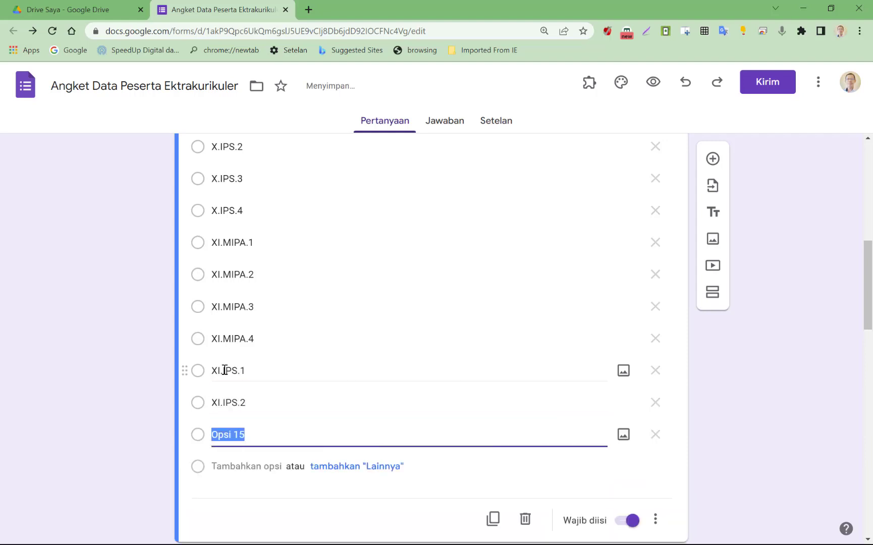
text(XI.IPS.)
text(3)
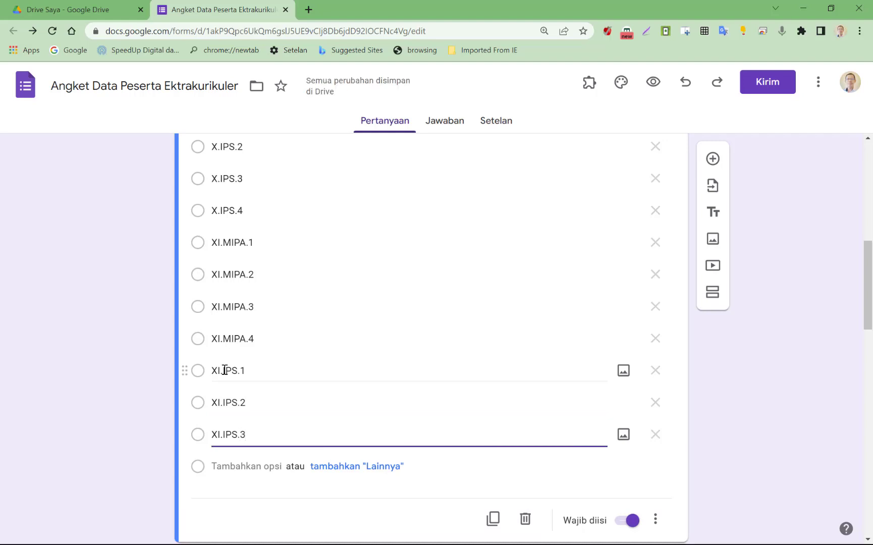
- Add the option "XII.MIPA.1" to the "Kelas" question by adapting the copied class prefix, and copy the new "XII.MIPA." prefix
key(Return)
text(XI.IPS.)
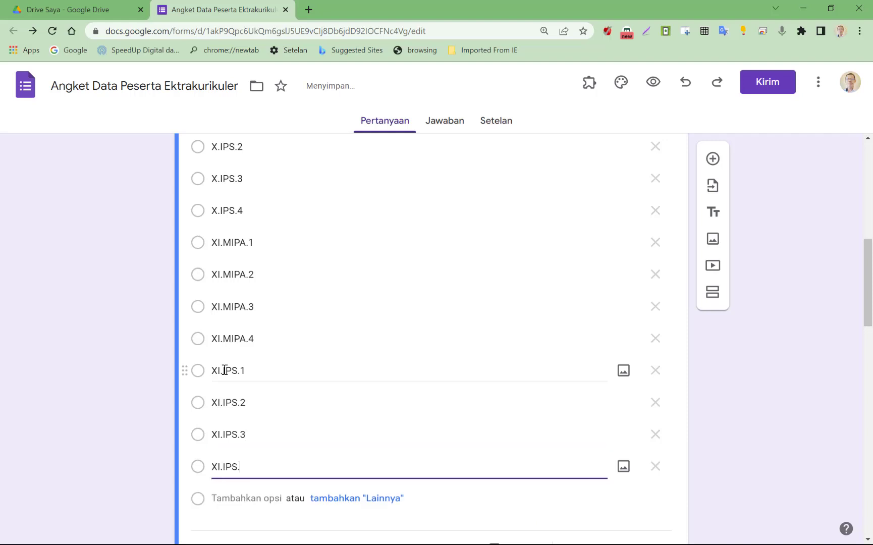
key(Left)
key(Left)
key(Left)
key(Left)
key(Left)
text(I.M)
key(shift+Right)
text(A)
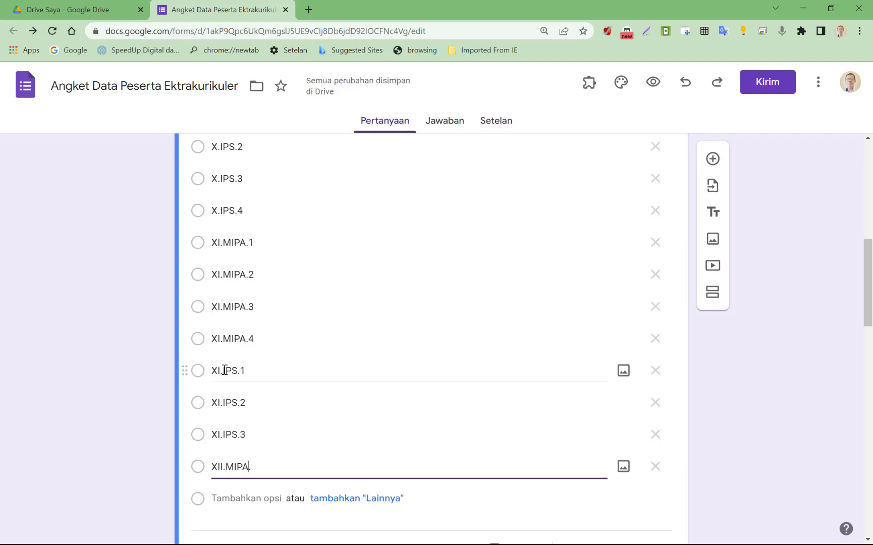
key(Right)
key(shift+Left)
key(shift+Left)
key(shift+Left)
key(shift+Left)
key(shift+Left)
key(shift+Left)
key(shift+Left)
key(shift+Left)
key(shift+Left)
key(ctrl+c)
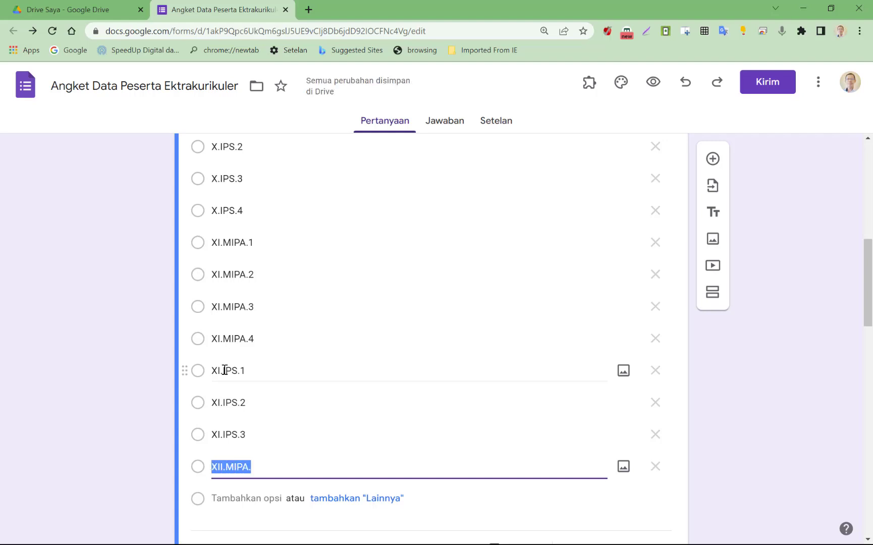
key(Right)
text(1)
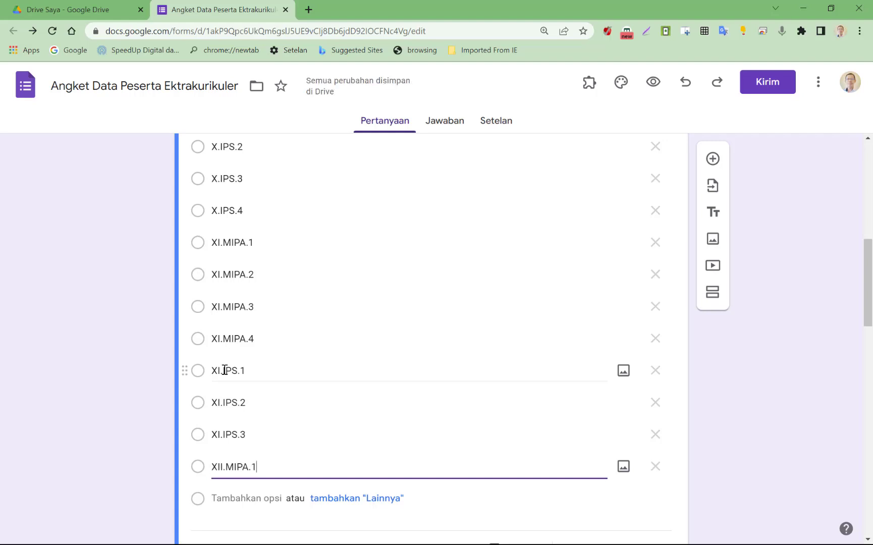
- Add the options "XII.MIPA.2", "XII.MIPA.3" and "XII.MIPA.4" to the "Kelas" question
key(Return)
key(ctrl+v)
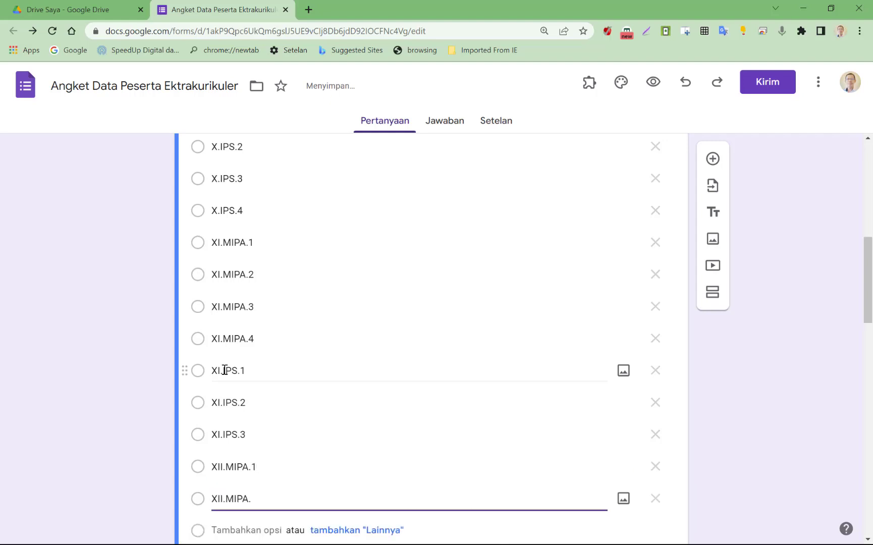
text(2)
key(Return)
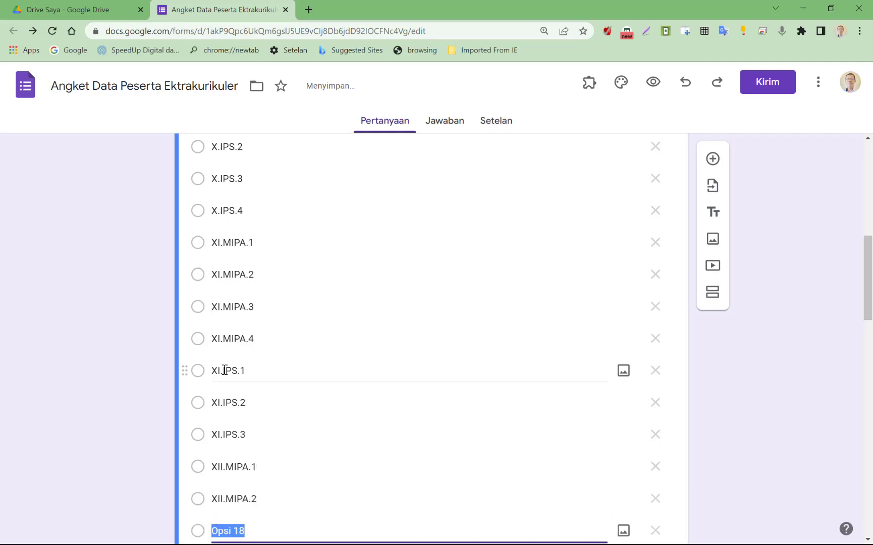
key(ctrl+v)
text(3)
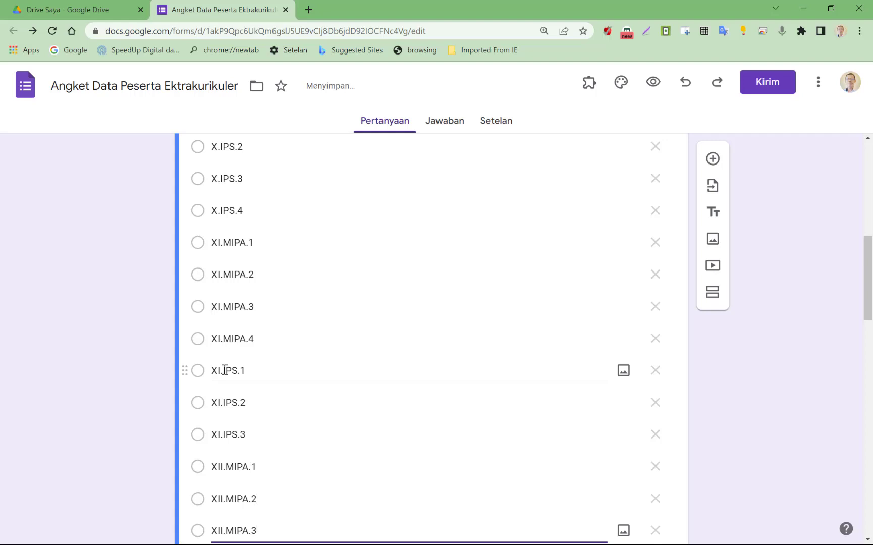
key(Return)
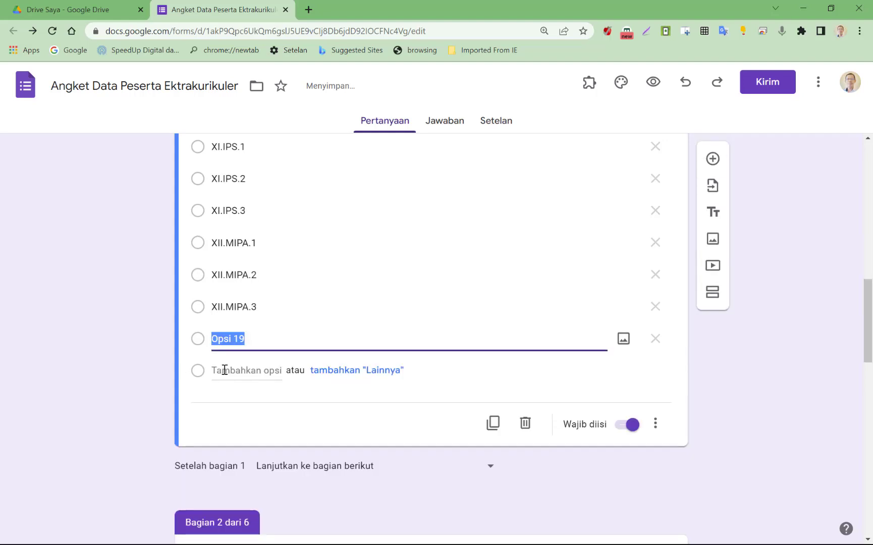
text(XII.MIPA.)
text(4)
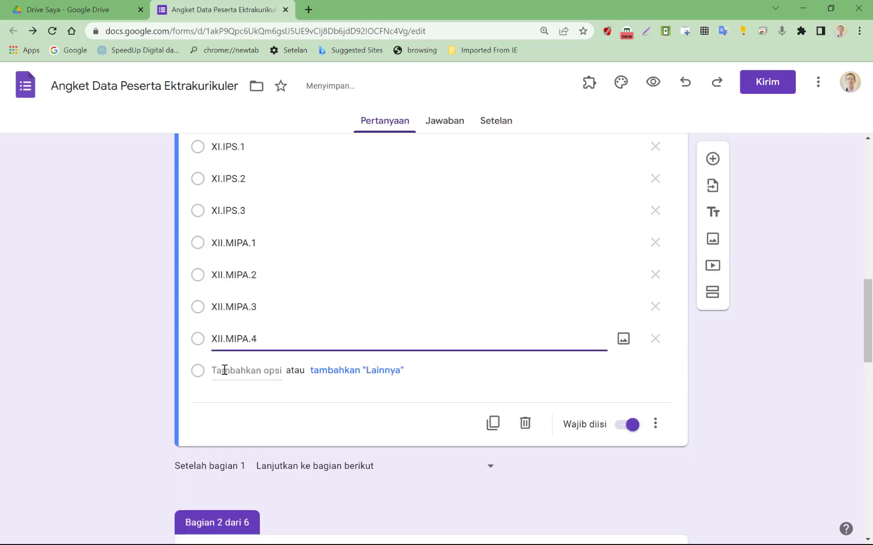
- Add the option "XII.IPS.1" to the "Kelas" question by adapting the "XII.MIPA." prefix, and copy the new "XII.IPS." prefix
key(Return)
text(XII.MIPA.)
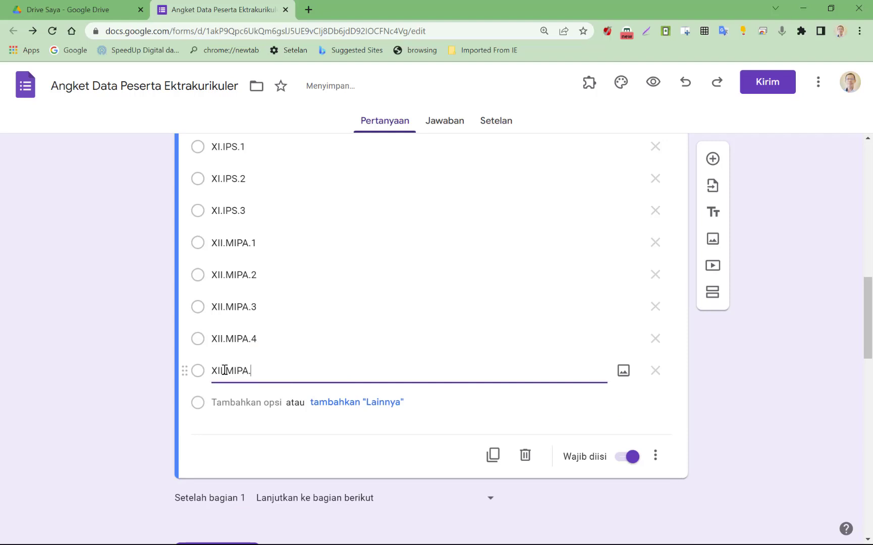
key(BackSpace)
key(Right)
key(shift+Left)
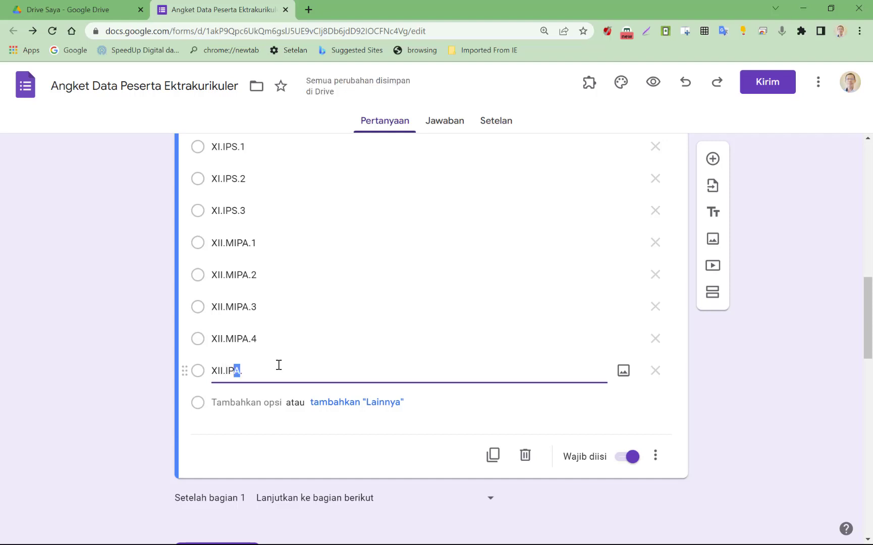
text(S)
key(Right)
key(shift+Left)
key(shift+Left)
key(shift+Left)
key(shift+Left)
key(shift+Left)
key(shift+Left)
key(shift+Left)
key(shift+Left)
key(Right)
text(1)
- Add the options "XII.IPS.2" and "XII.IPS.3" to the "Kelas" question
key(Return)
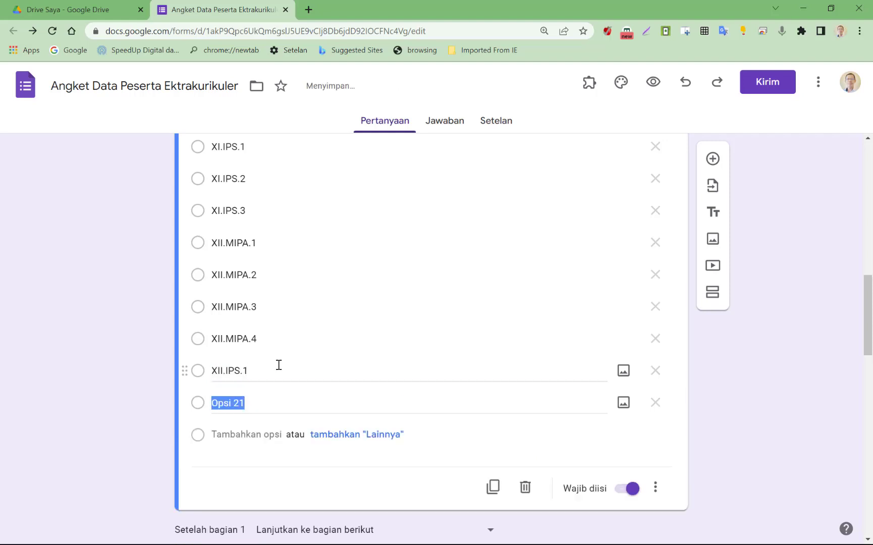
text(XII.IPS.)
text(2)
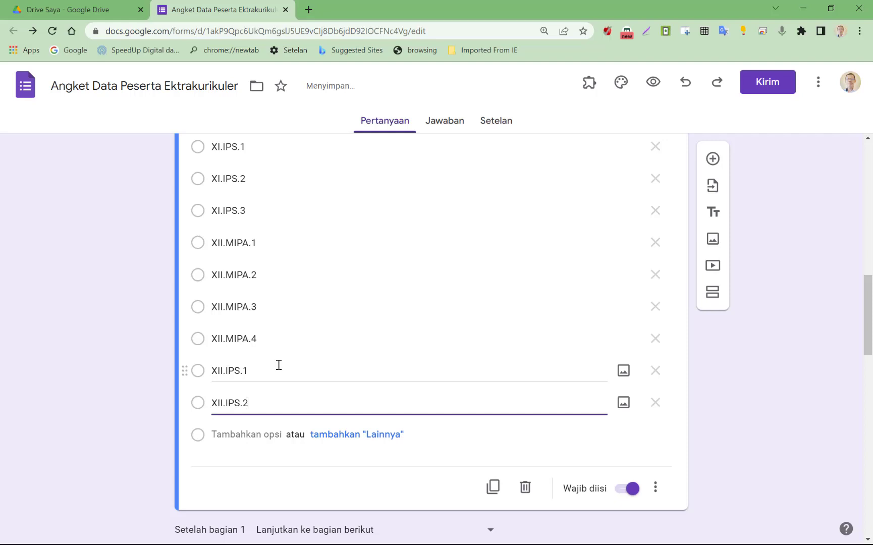
key(Return)
text(XII.IPS.)
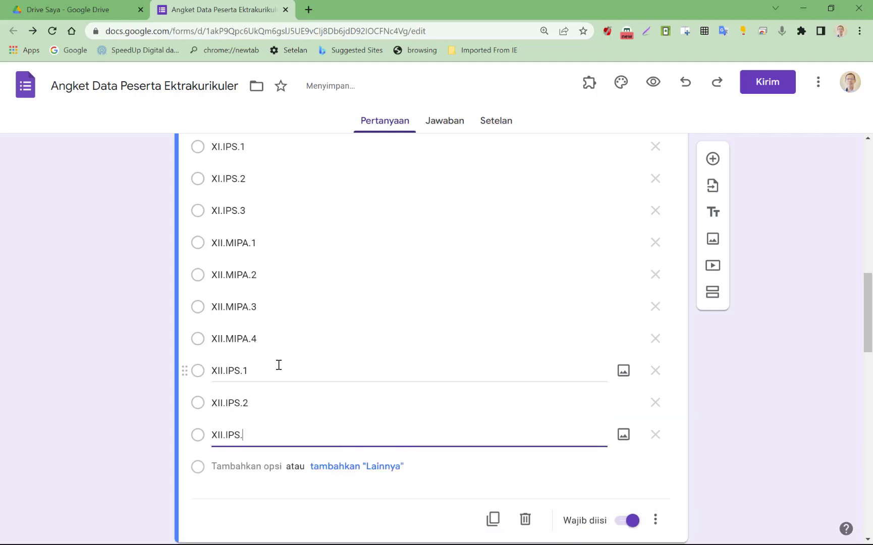
text(3)
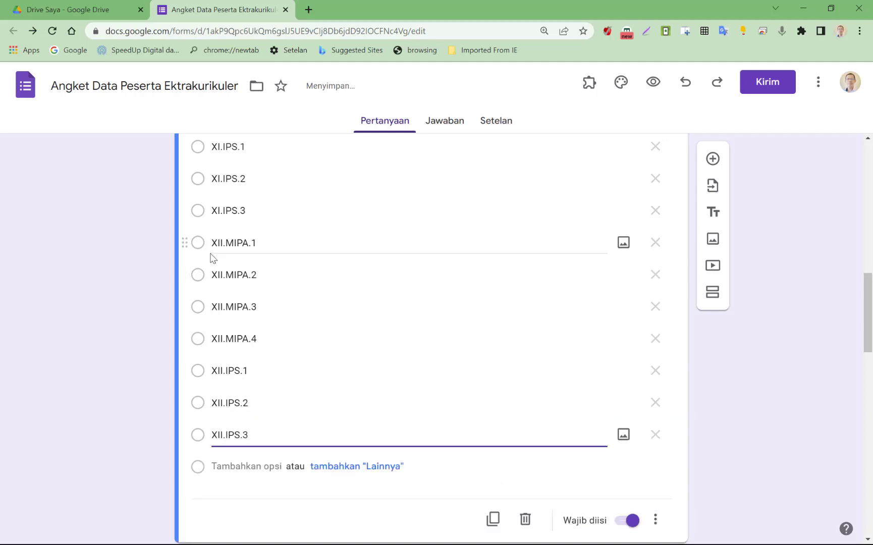
- Change the "Kelas" question type to Drop-down and look over its numbered class options
scroll(225, 298, up, 2)
scroll(225, 294, up, 12)
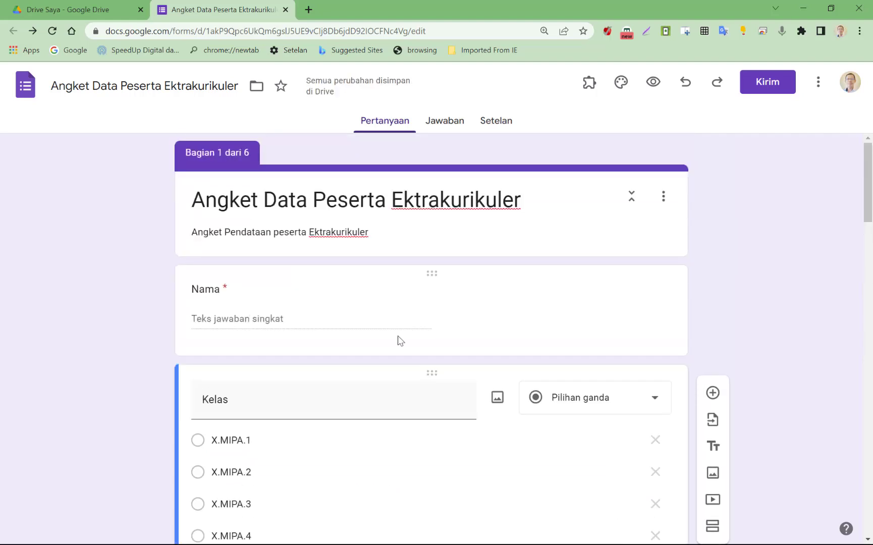
click(655, 400)
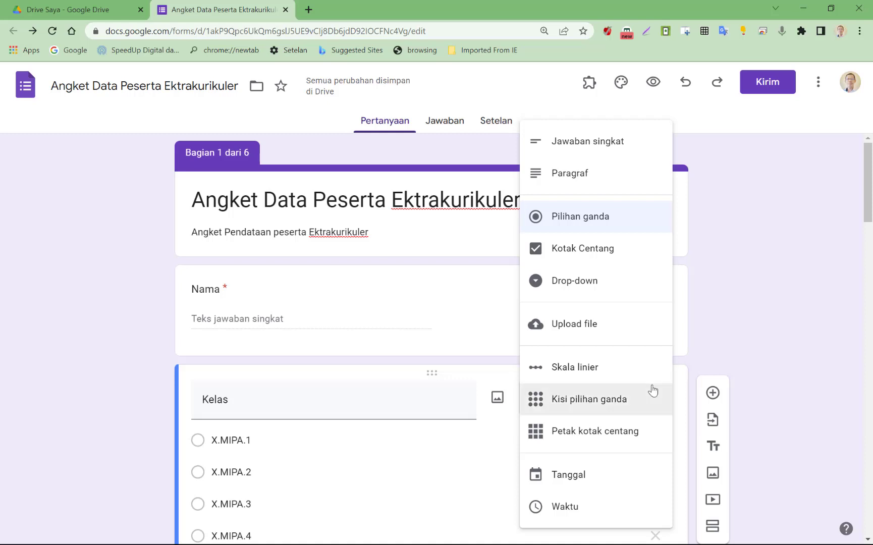
click(599, 287)
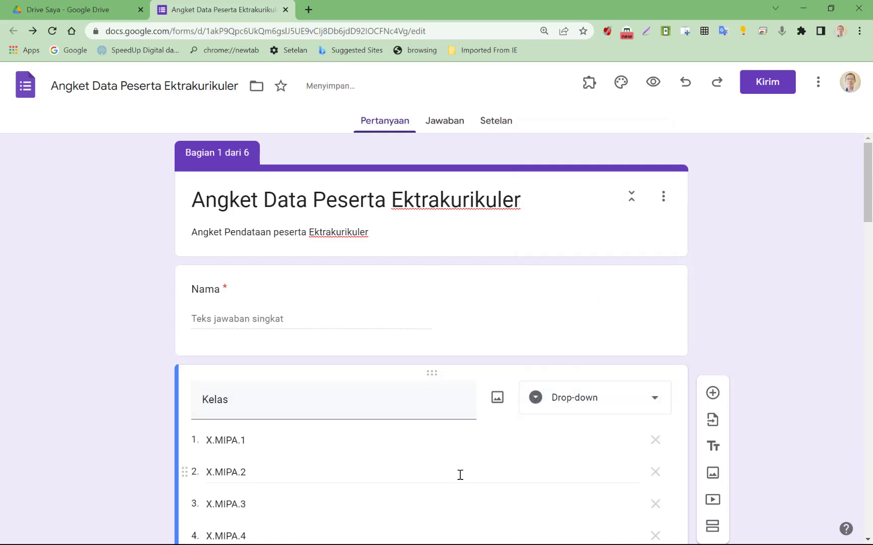
scroll(456, 474, down, 8)
scroll(438, 452, down, 3)
scroll(437, 444, up, 11)
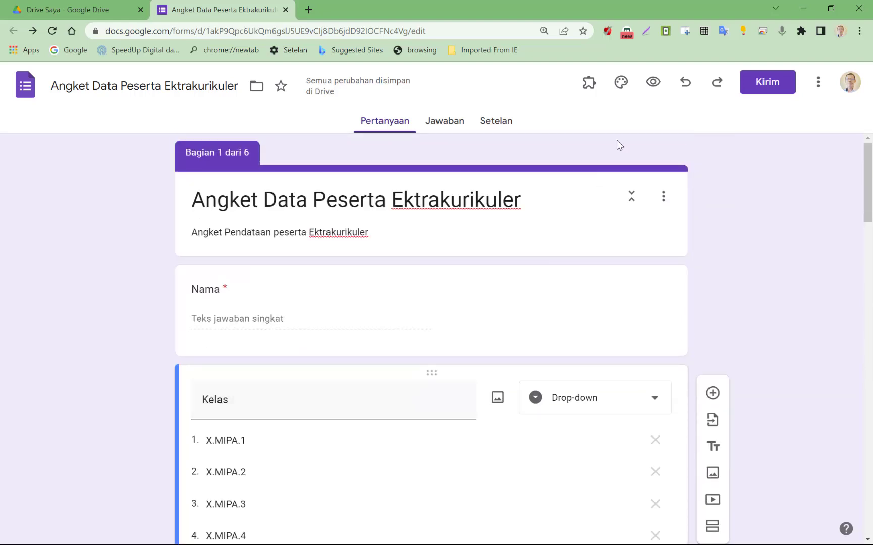
- Preview the form, examine the class choices offered under "Kelas", and close the preview
click(652, 87)
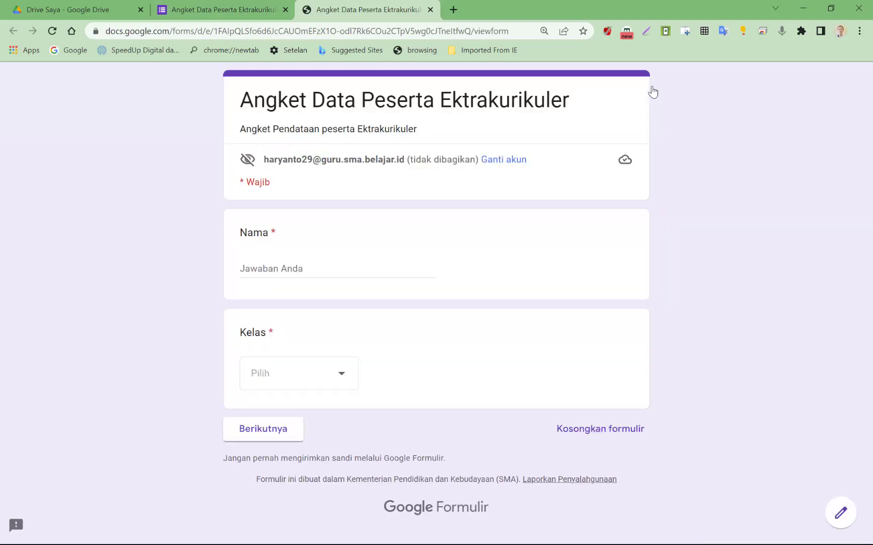
click(343, 376)
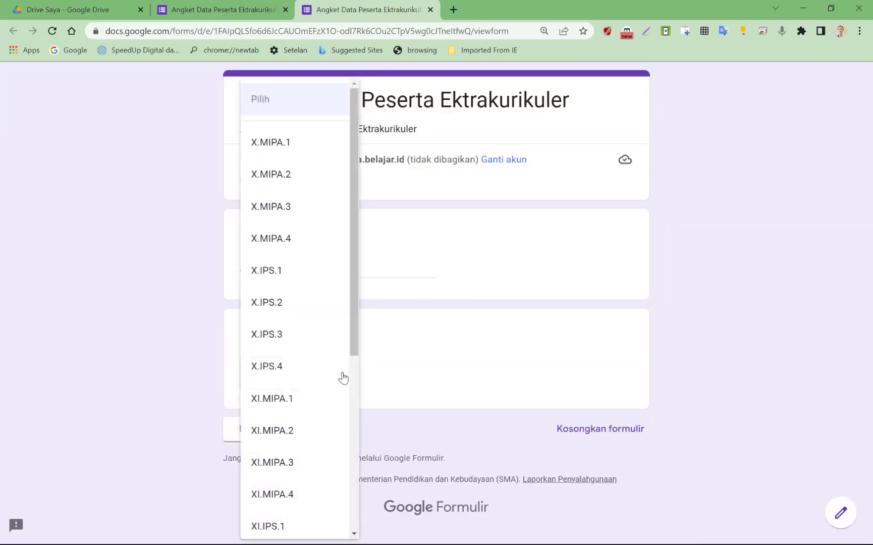
drag(357, 355, 352, 321)
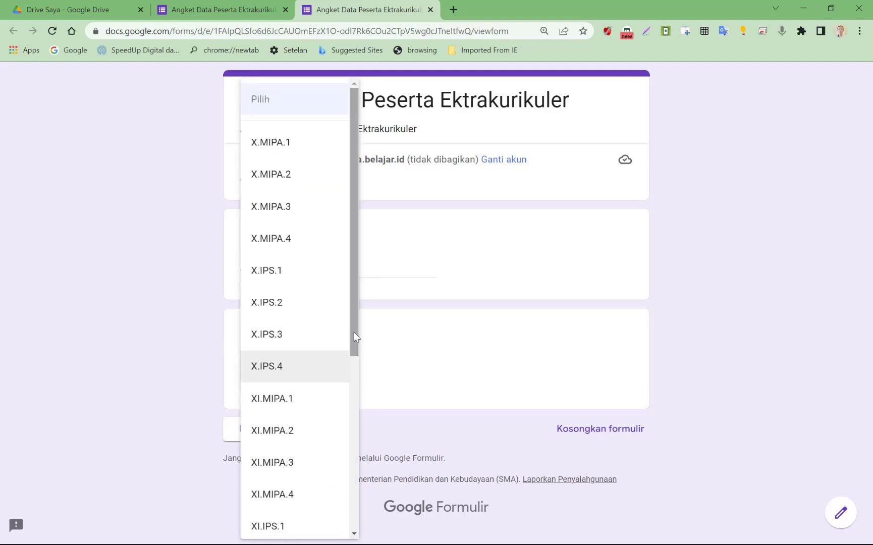
click(125, 396)
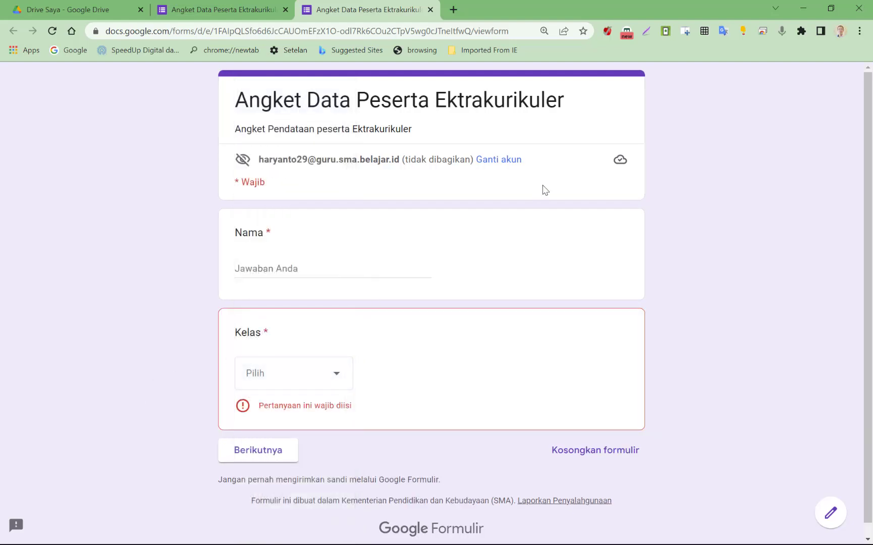
click(430, 11)
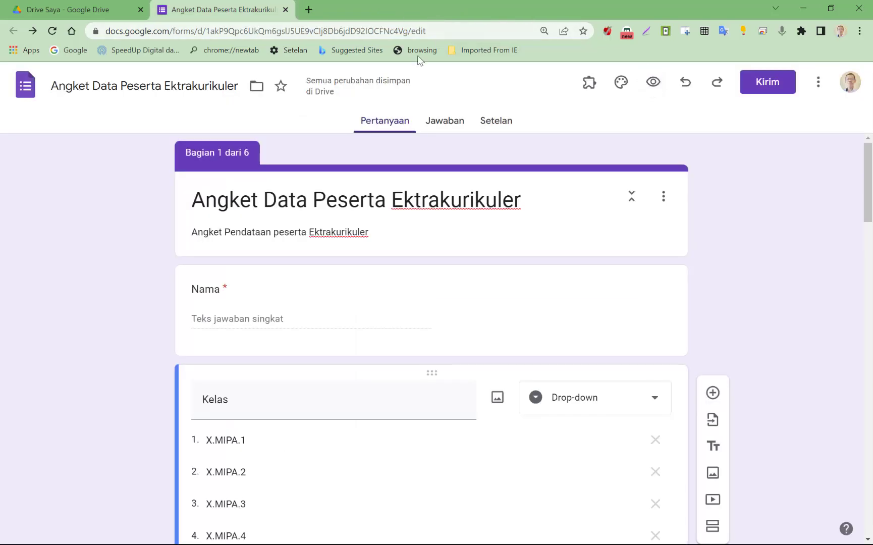
scroll(345, 335, down, 7)
scroll(343, 335, down, 14)
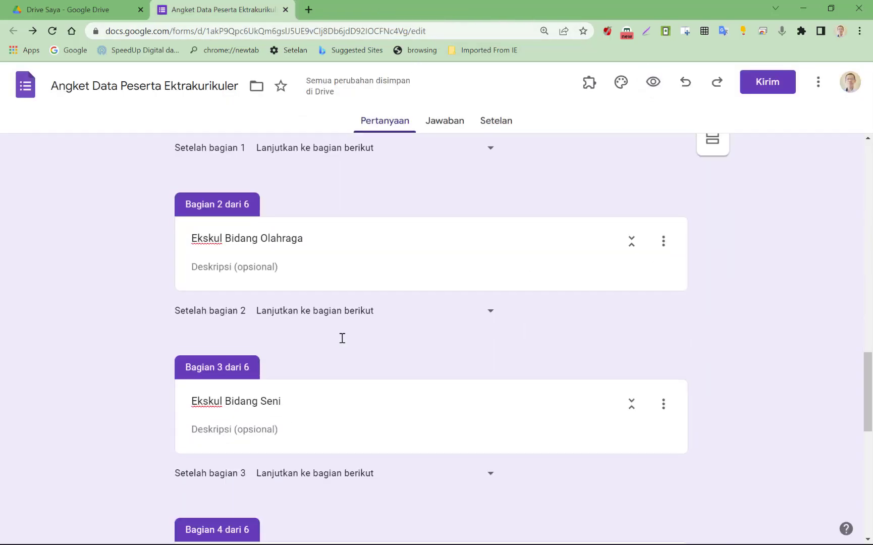
scroll(341, 339, up, 7)
scroll(341, 338, down, 7)
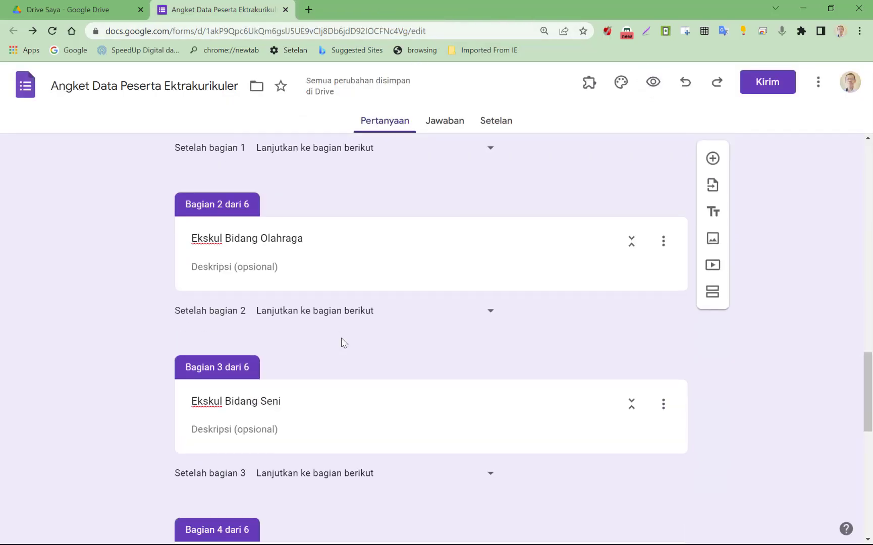
scroll(341, 337, up, 7)
scroll(341, 338, down, 7)
scroll(354, 323, up, 7)
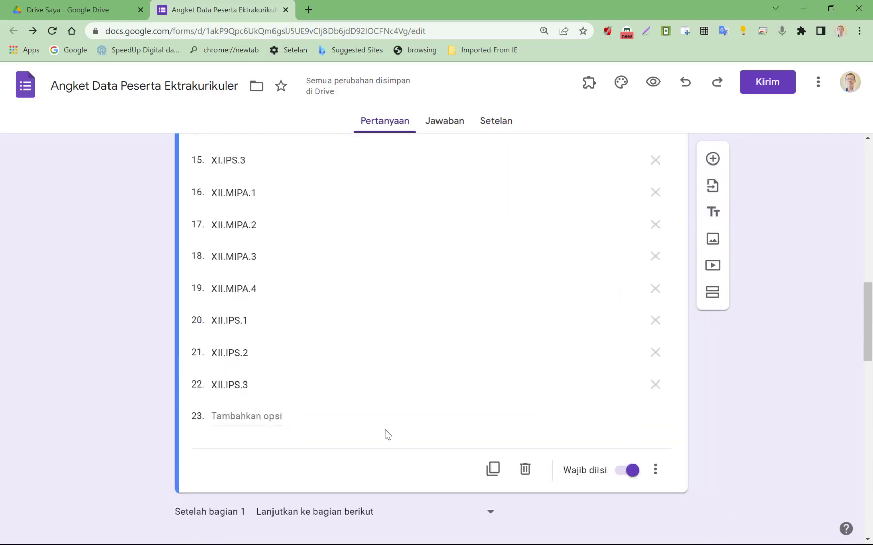
- Add a multiple-choice question titled "Ekskul yang Ingin Di ikuti" below the "Kelas" question in section 1
click(349, 387)
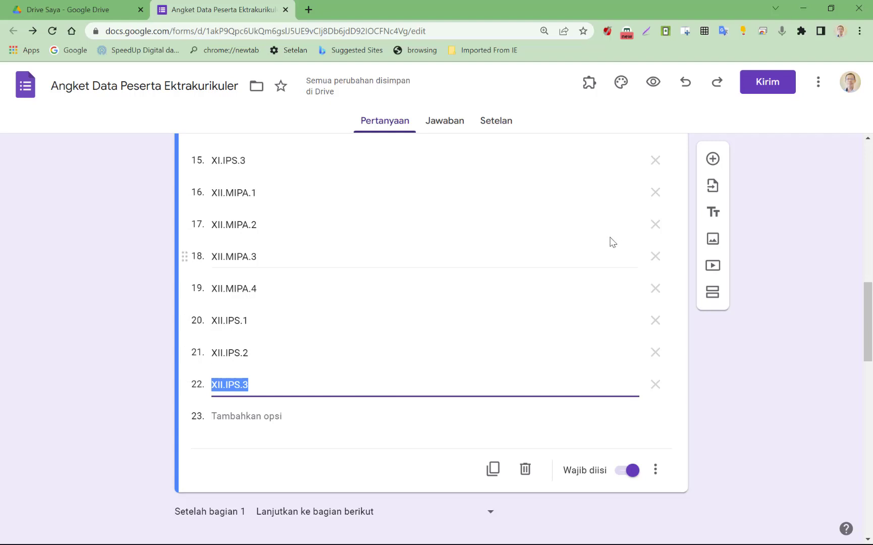
click(711, 167)
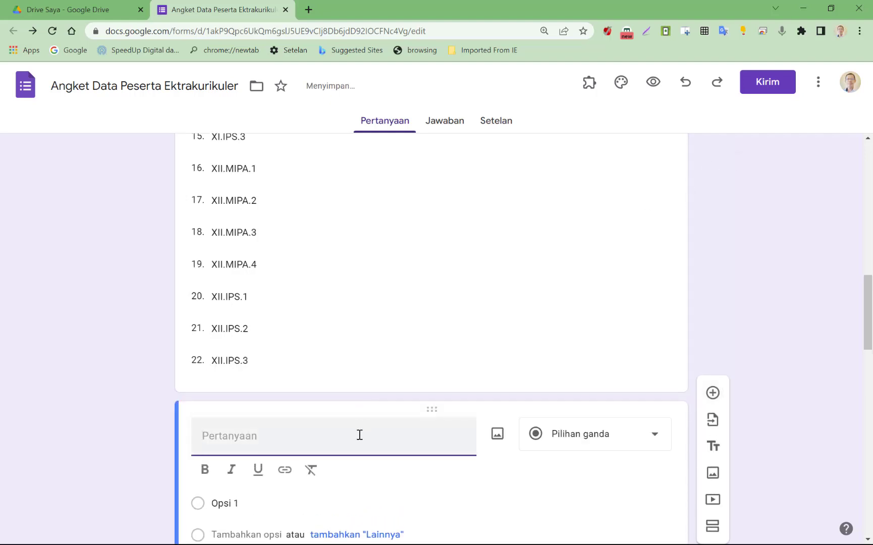
text(Eks)
text(kul y)
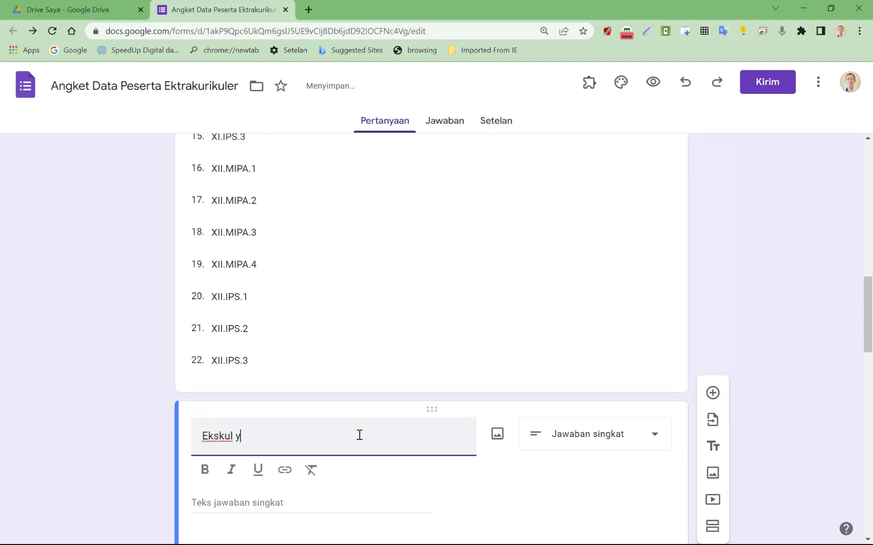
text(ang Ingin Di )
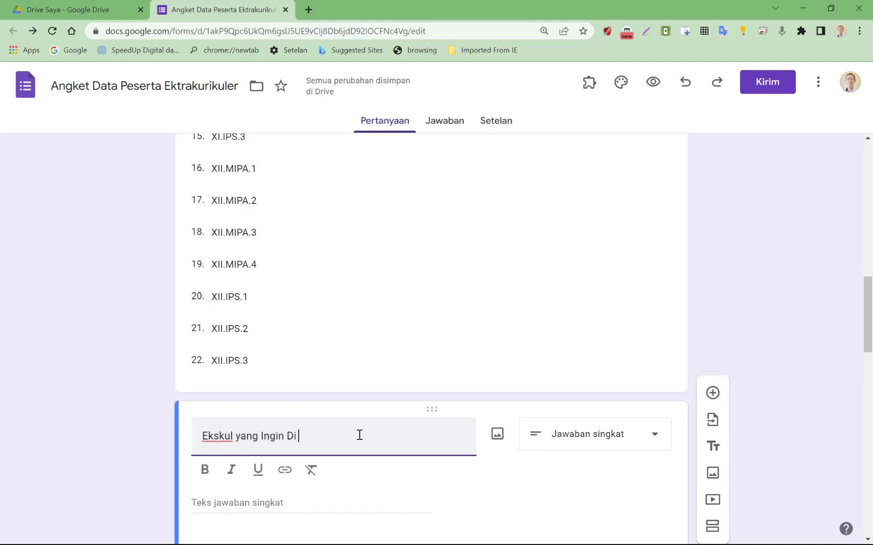
text(ikuti)
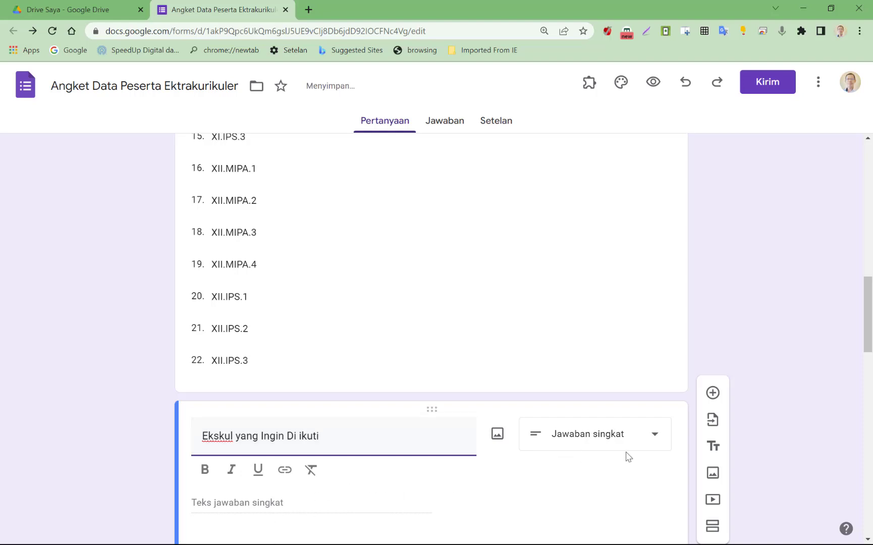
click(656, 442)
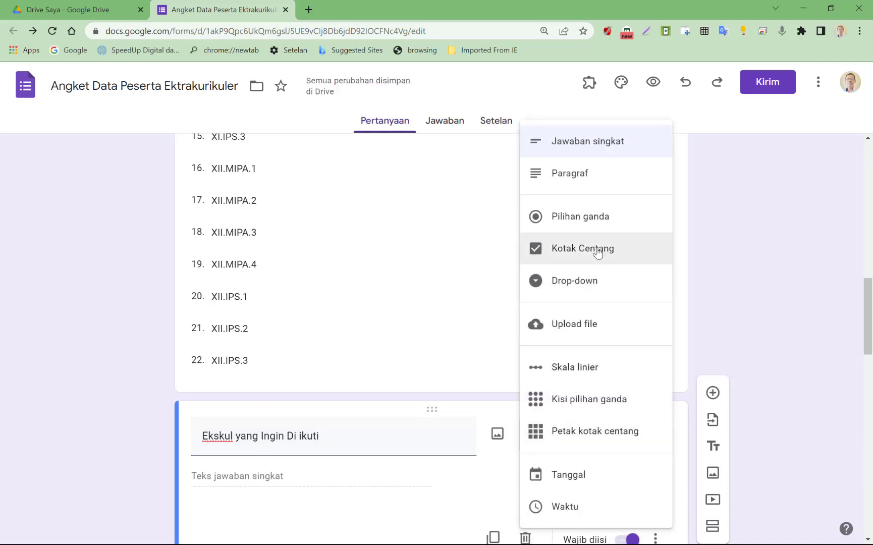
click(581, 216)
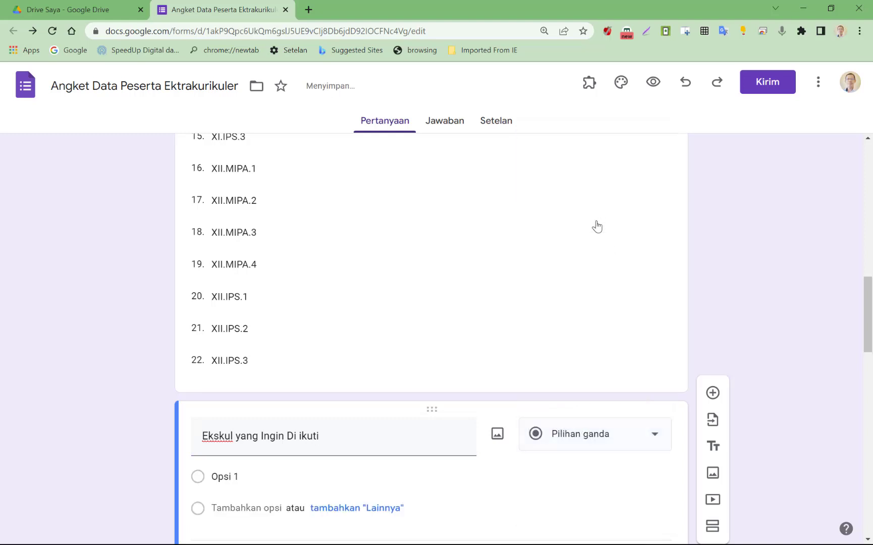
- Enter the options "Bidang Olahraga", "Bidang Seni" and "Bidang Kesehatan" for the "Ekskul yang Ingin Di ikuti" question
click(338, 475)
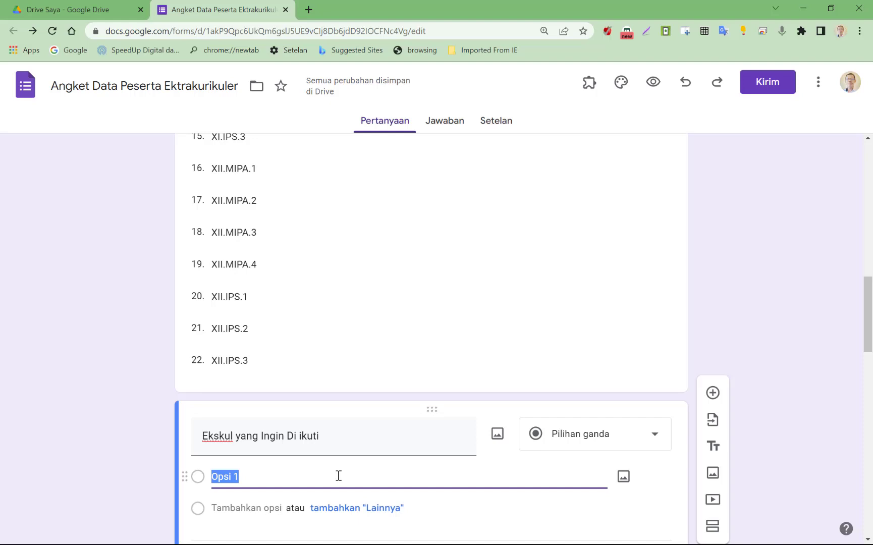
text(Bidang Ola)
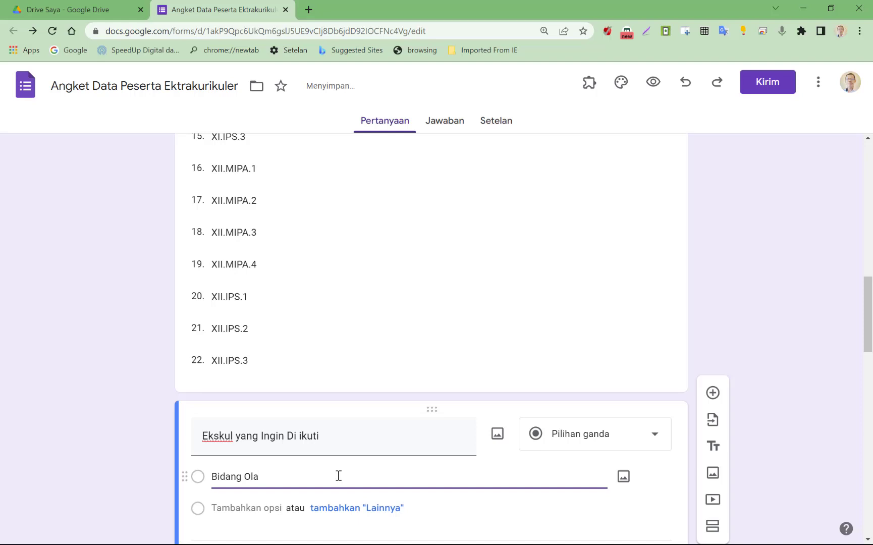
text(hraga)
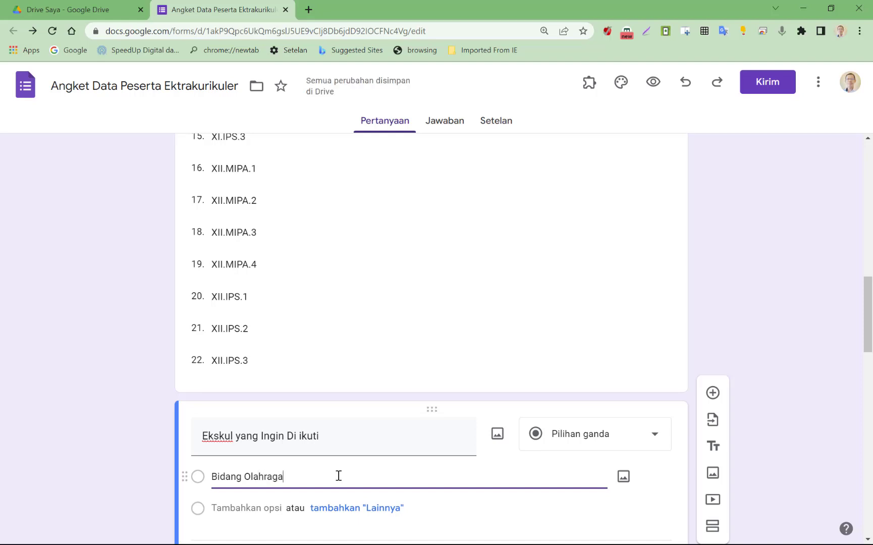
key(Return)
text(Bi)
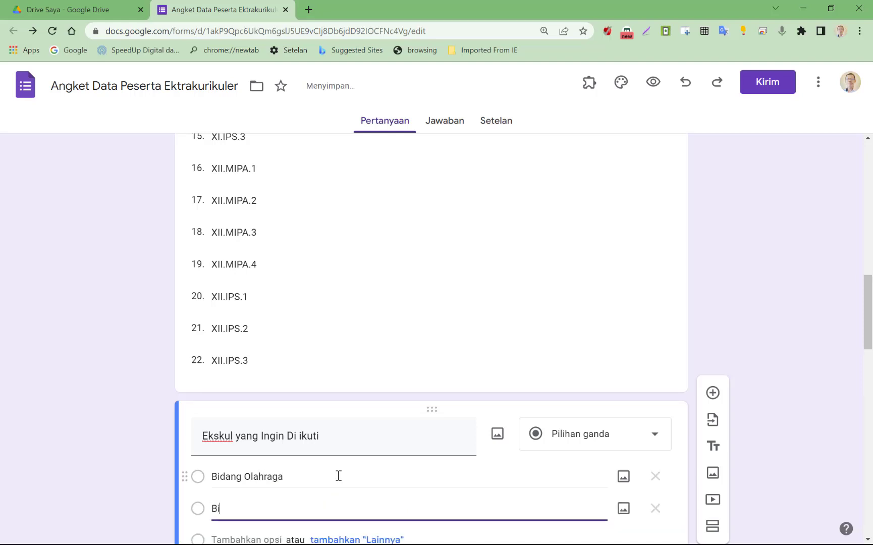
text(dang Seni)
key(Return)
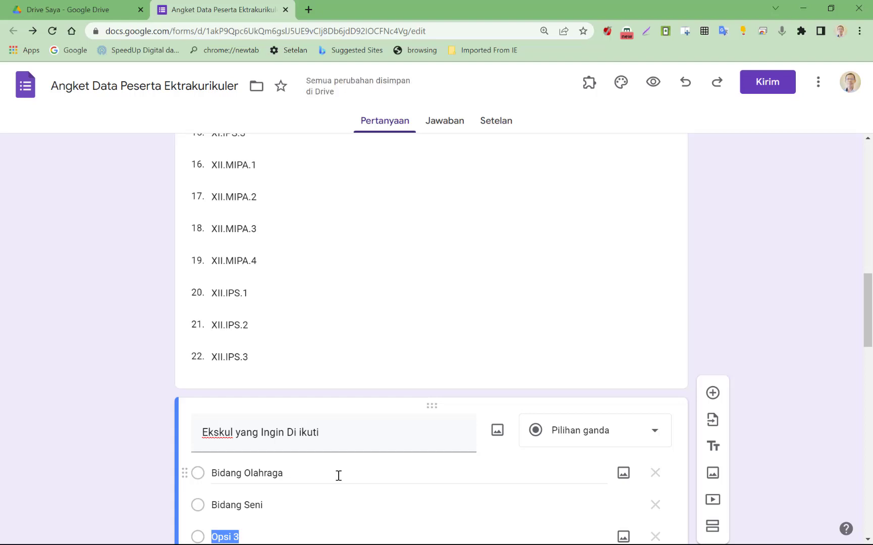
text(Bidang Ke)
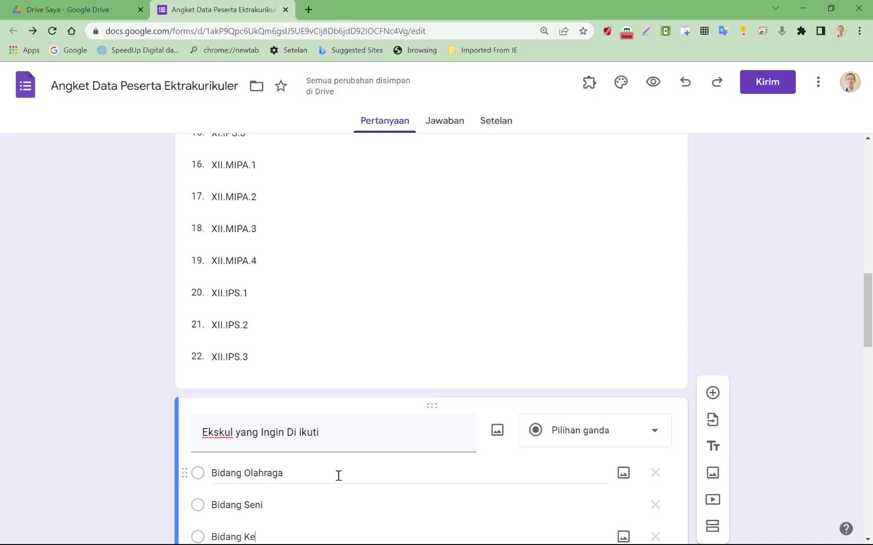
text(sehata)
key(Return)
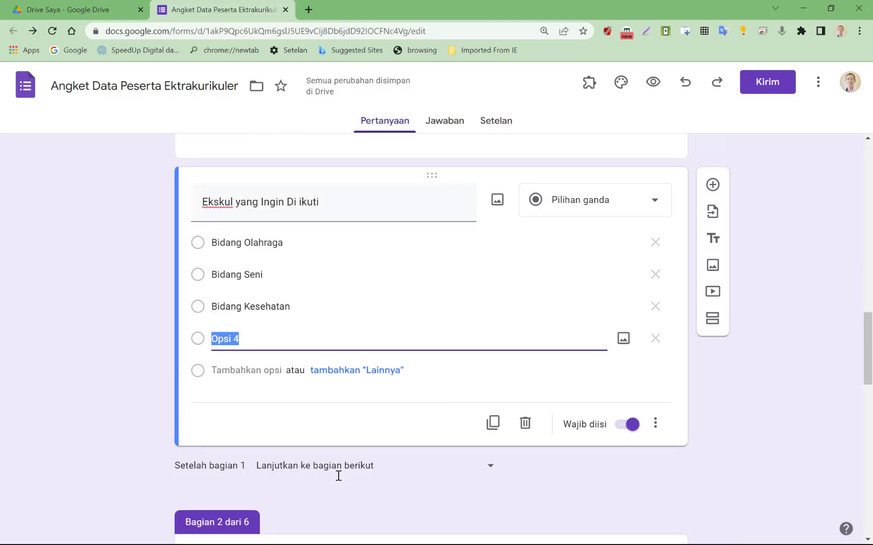
- Add the options "Bidang Ilmu Pengetahuan" and "Bidang Bela Negara" to the extracurricular question
text(Bidang I)
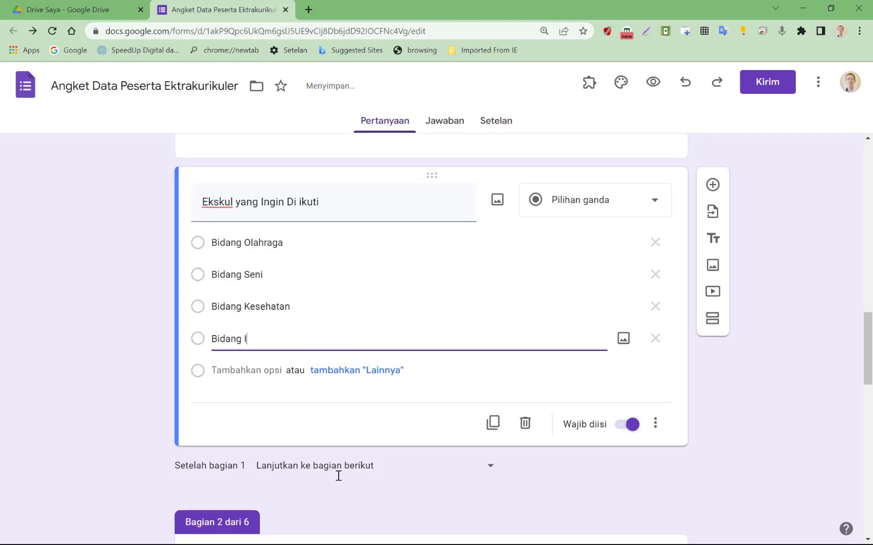
text(lmu Pengetahuan)
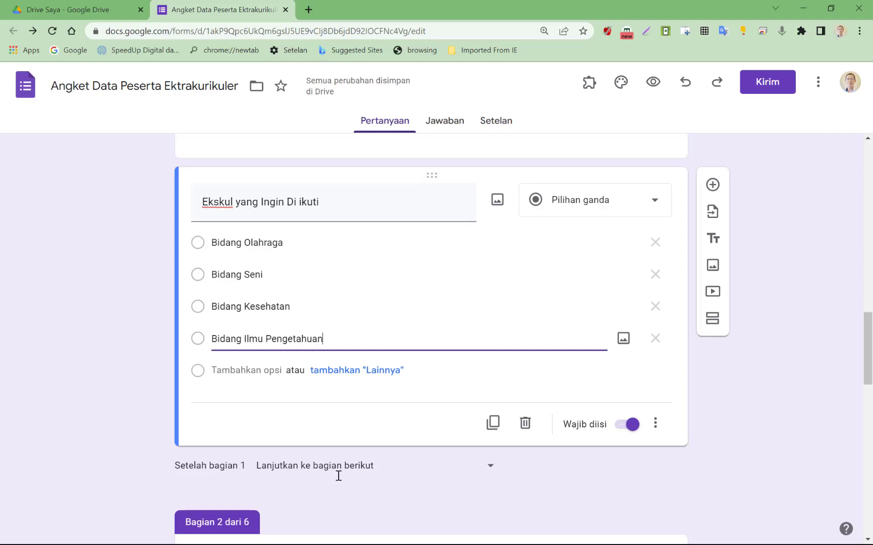
key(Return)
text(B)
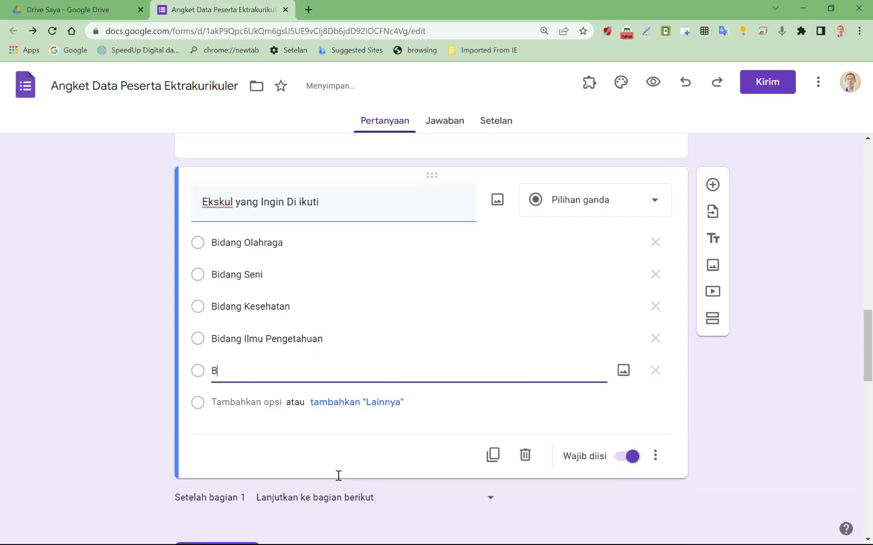
text(idang )
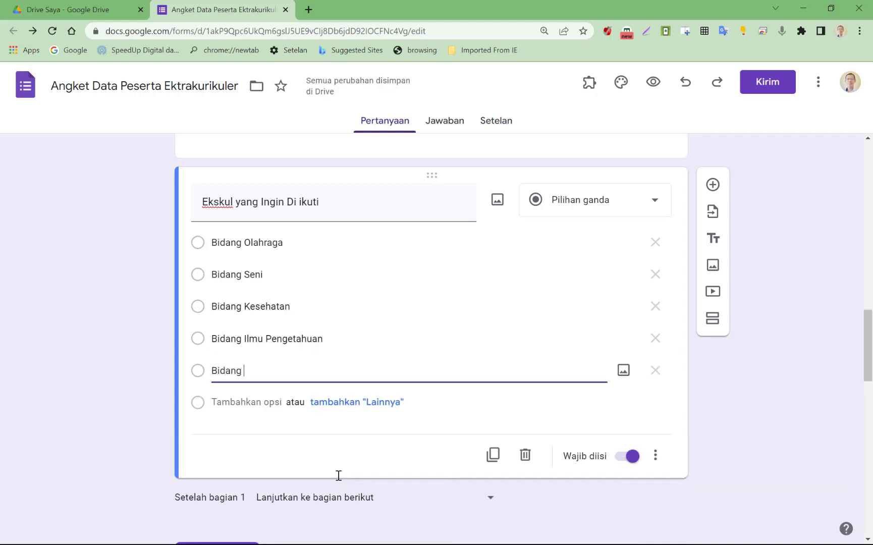
text(Bela Negara)
- Enable going to a section based on the answer for the extracurricular question, and send "Bidang Olahraga" to section 2 (Ekskul Bidang Olahraga)
click(655, 456)
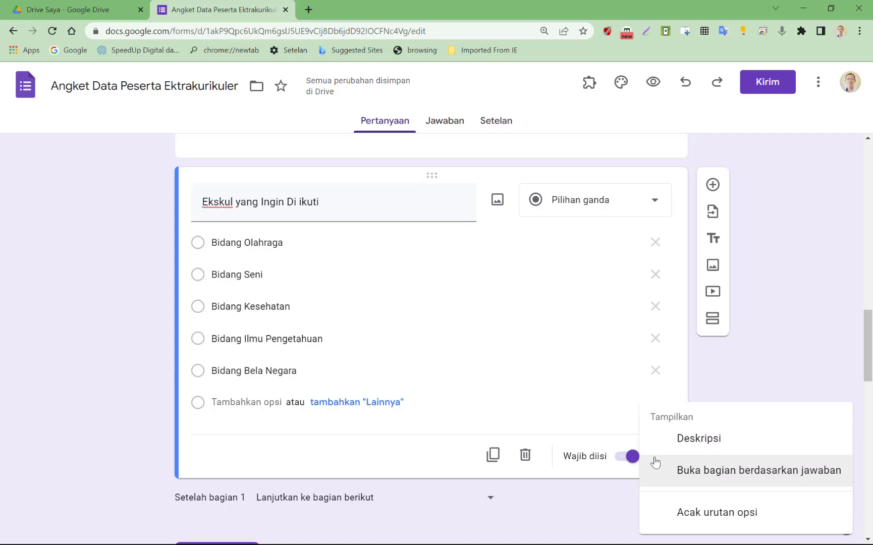
click(708, 476)
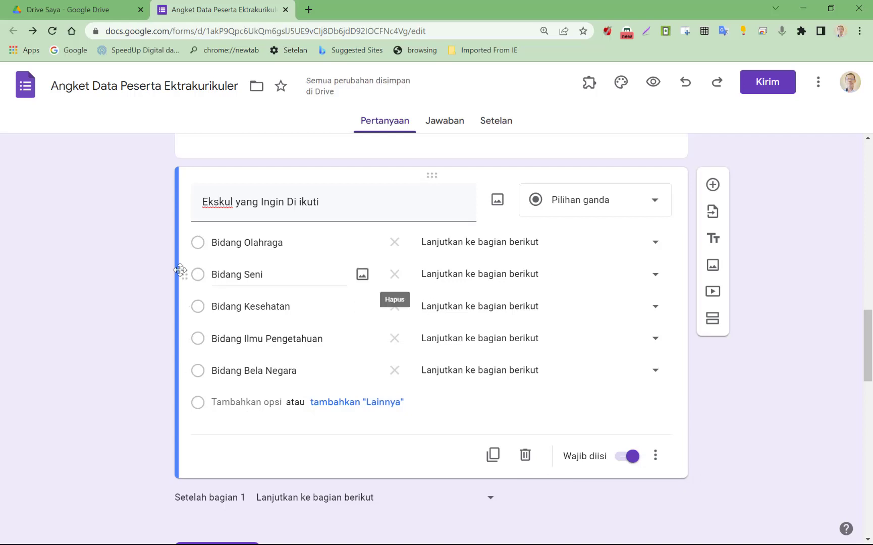
click(656, 250)
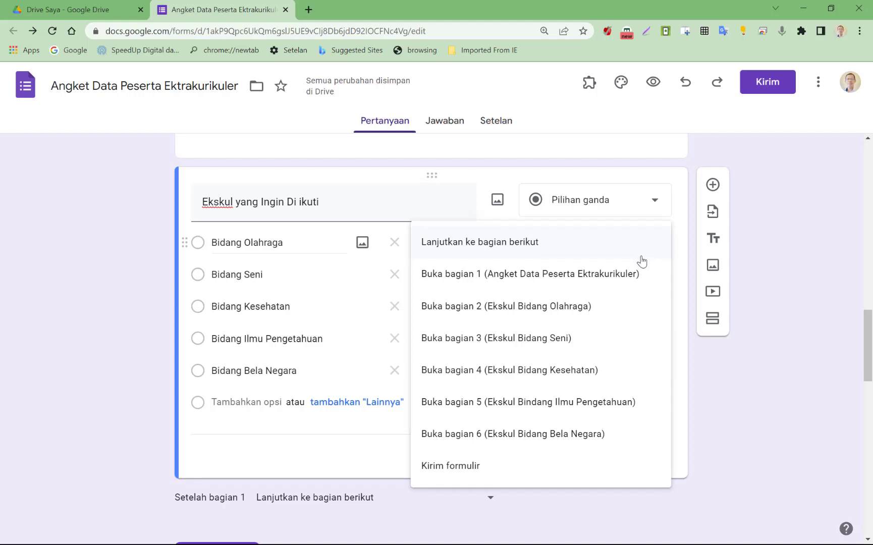
click(573, 313)
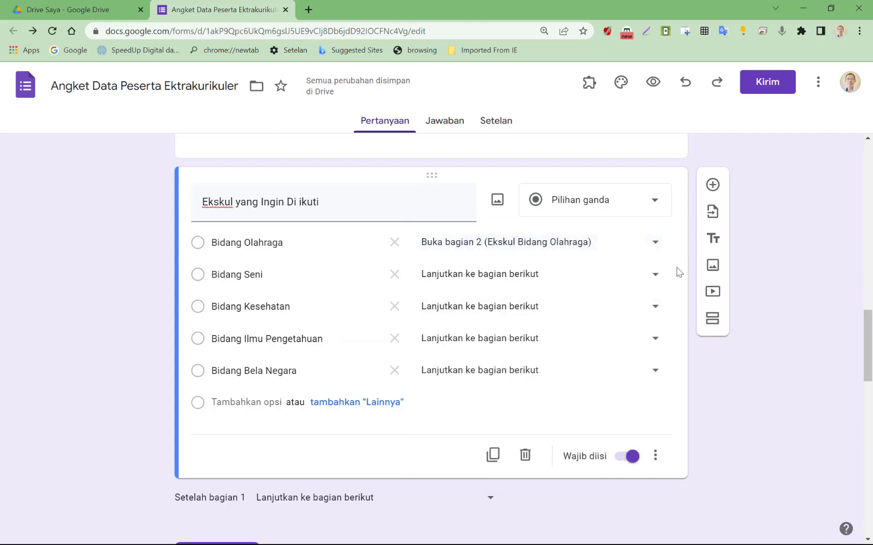
- Send the answers "Bidang Seni", "Bidang Kesehatan", "Bidang Ilmu Pengetahuan" and "Bidang Bela Negara" to sections 3, 4, 5 and 6 respectively
click(655, 282)
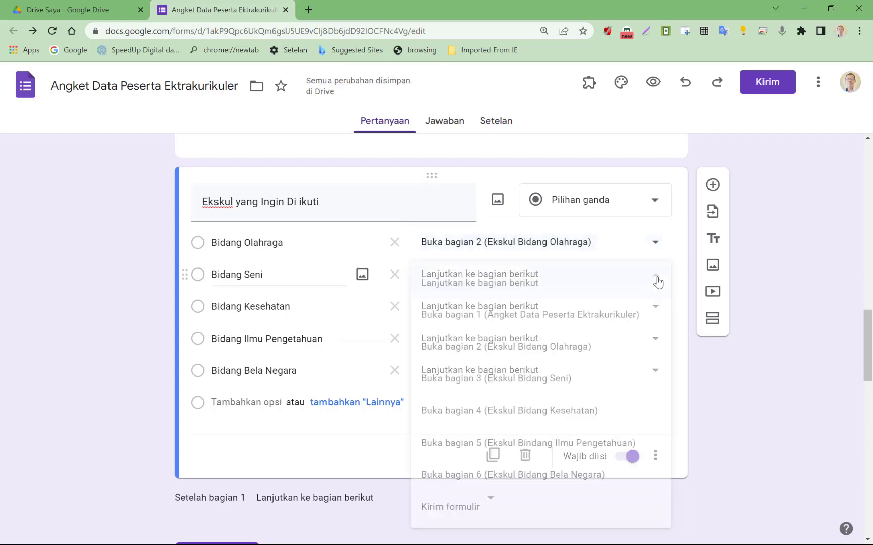
click(568, 383)
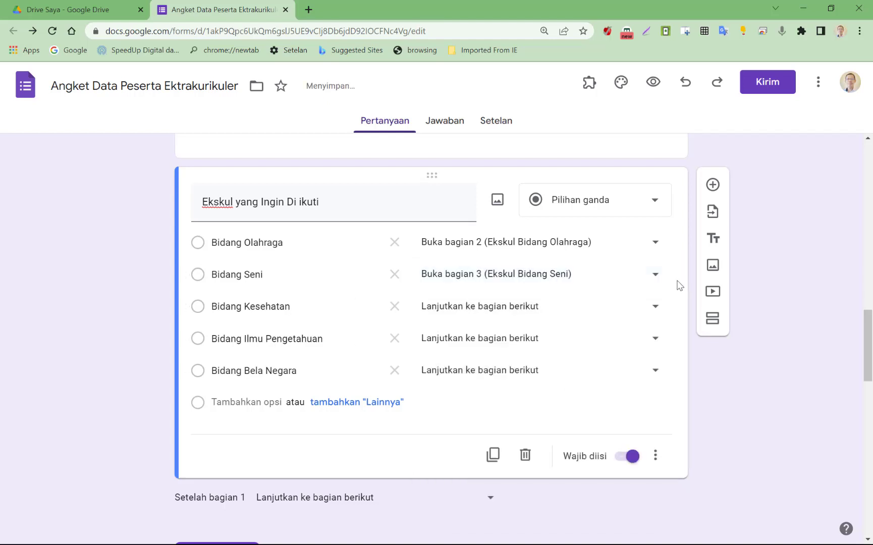
click(655, 308)
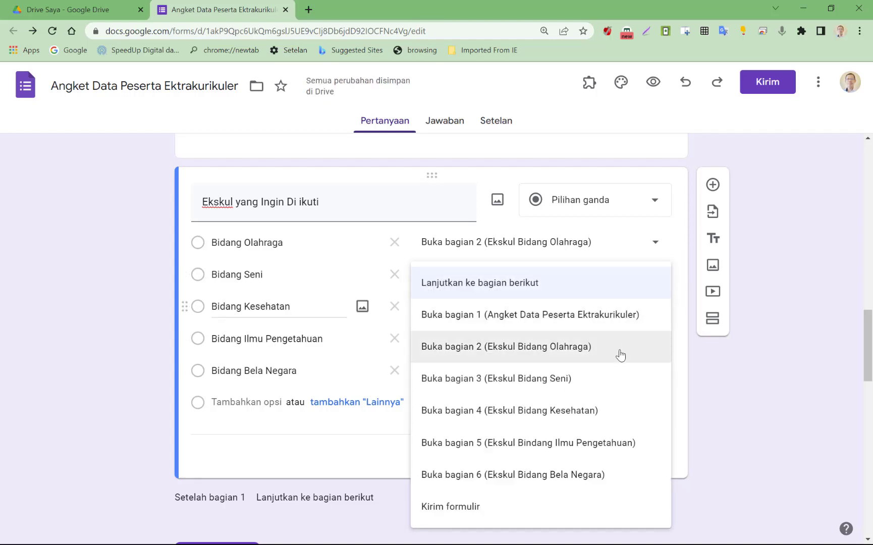
click(601, 410)
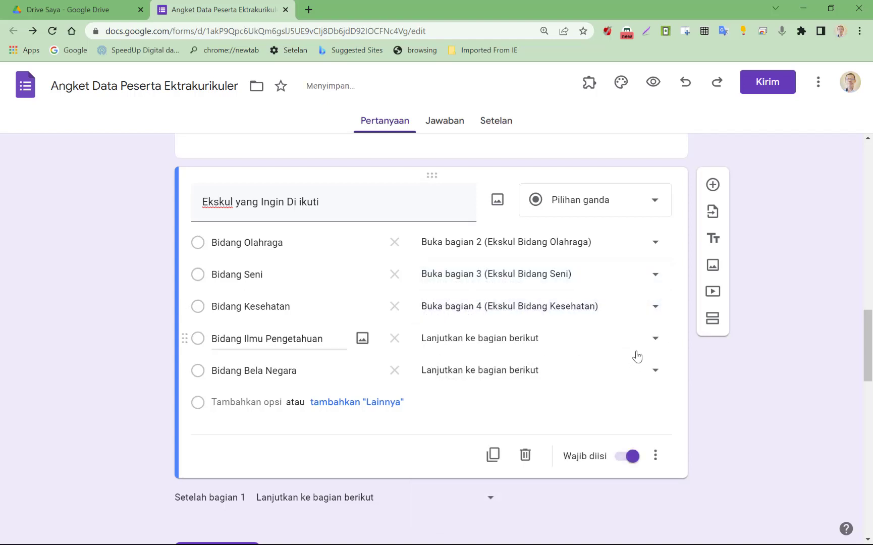
click(655, 339)
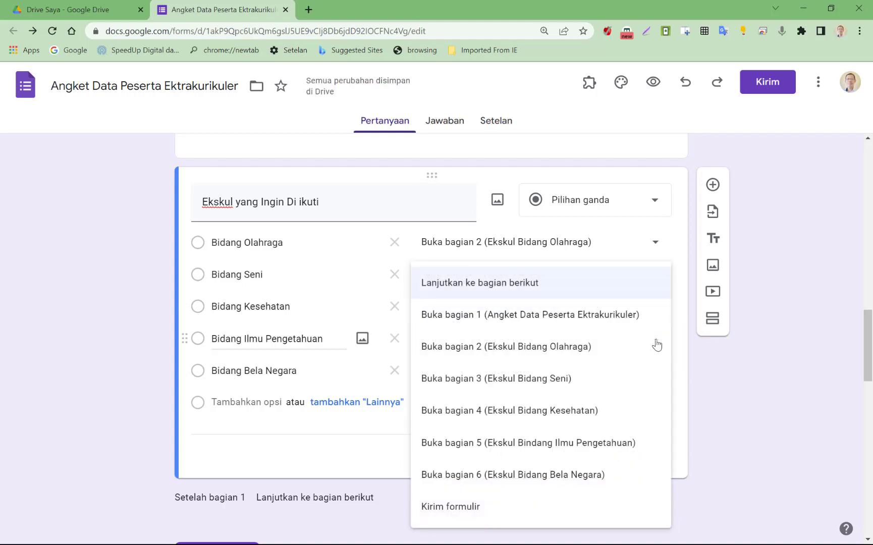
click(622, 435)
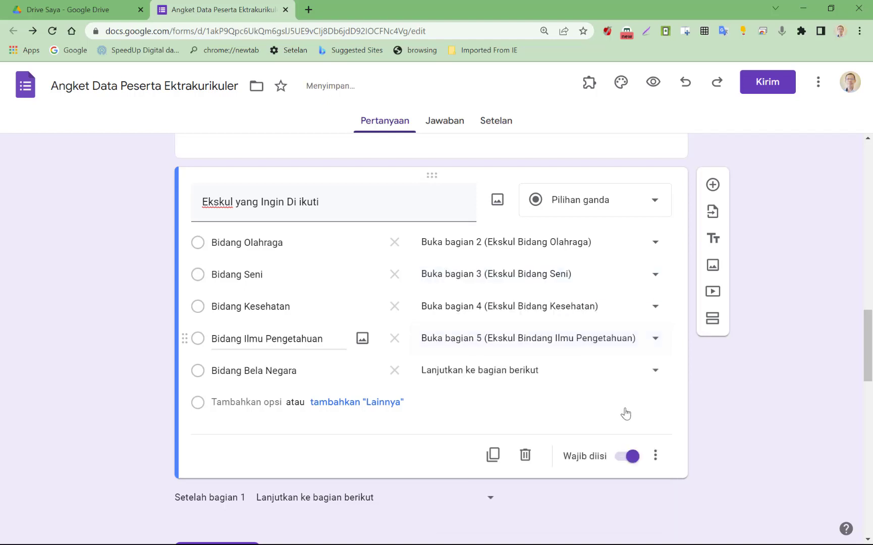
click(653, 371)
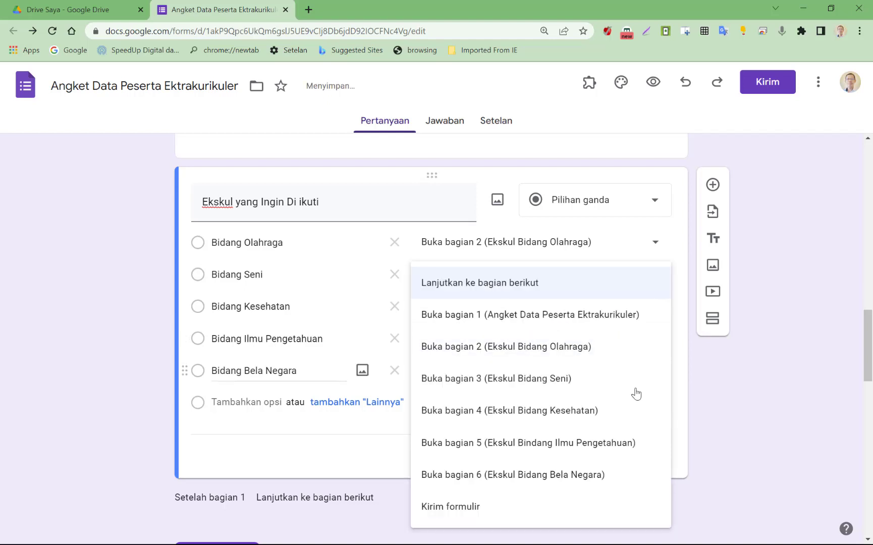
click(551, 480)
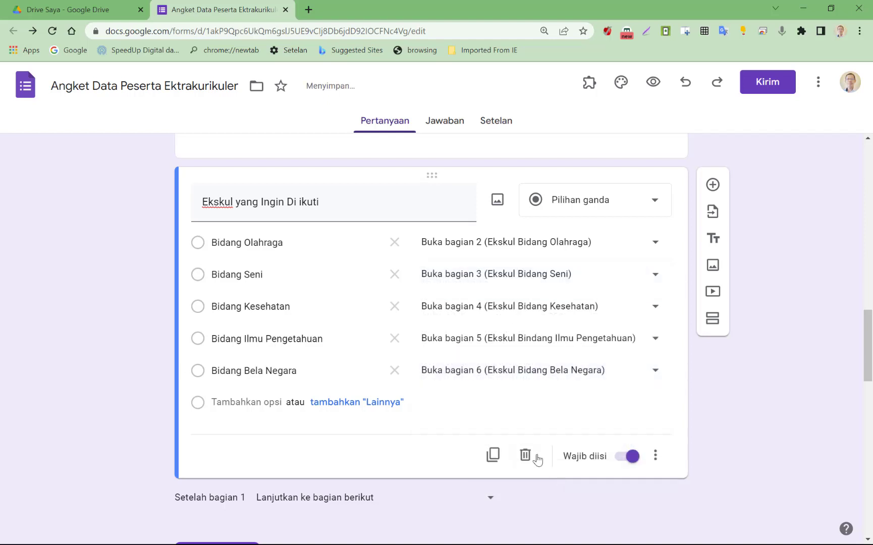
- Enter "Pilih Salah satu" as the description of section 2, "Ekskul Bidang Olahraga"
scroll(490, 387, down, 7)
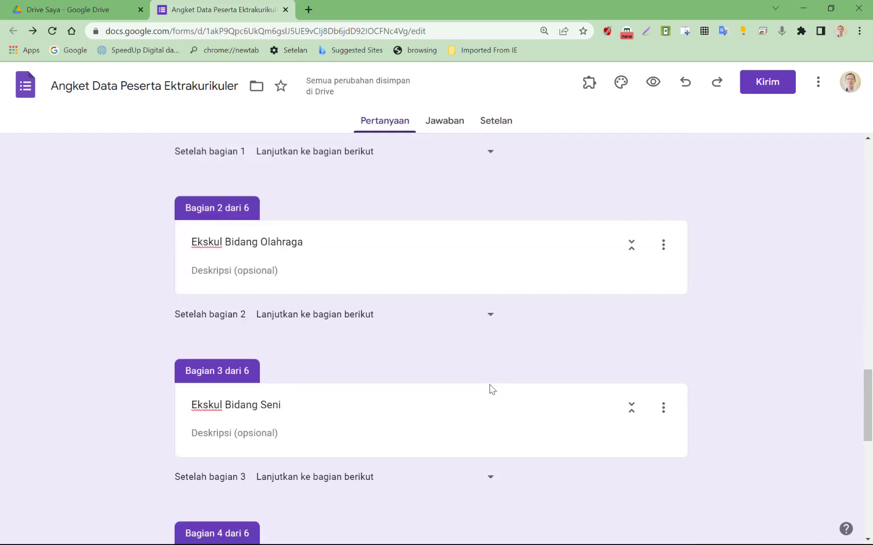
click(270, 254)
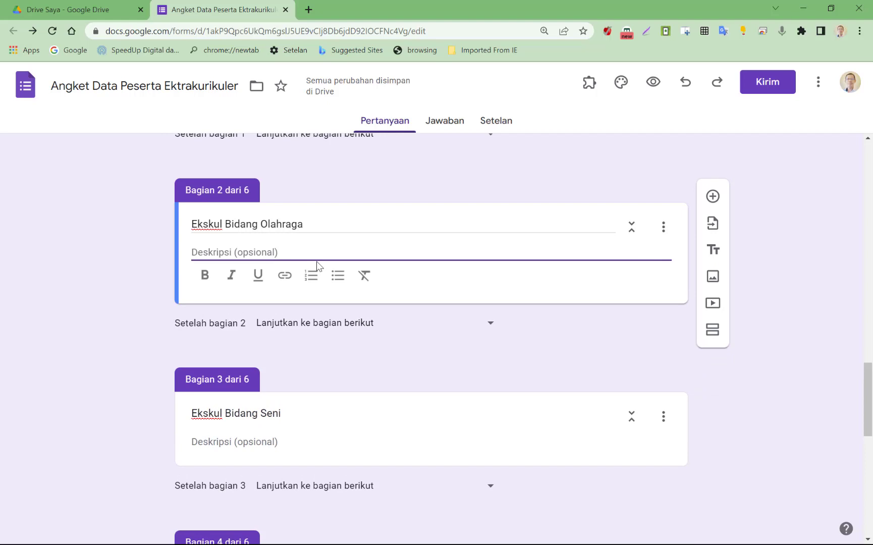
text(Pil)
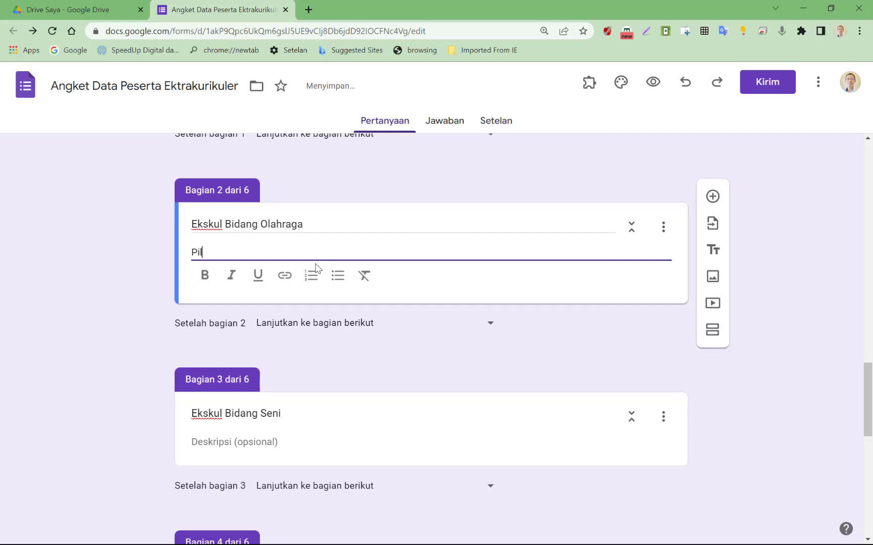
text(ih Salah sat)
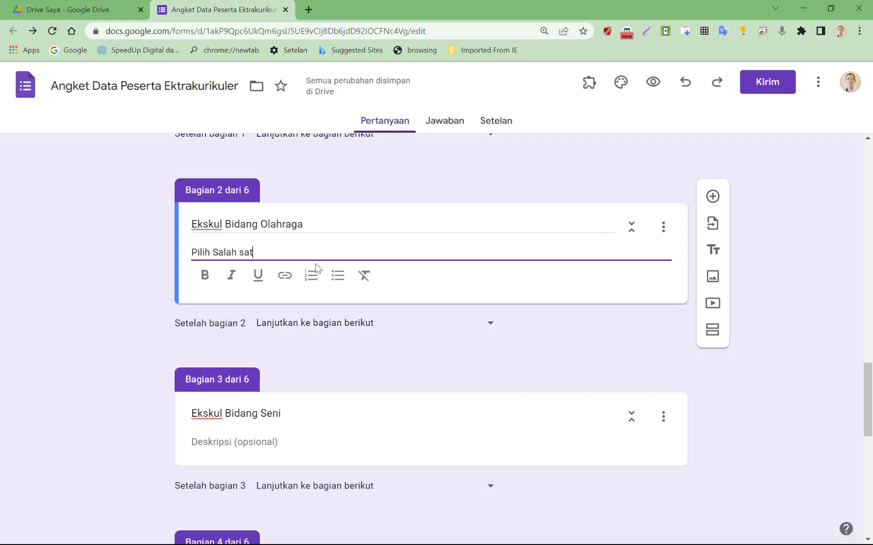
text(u)
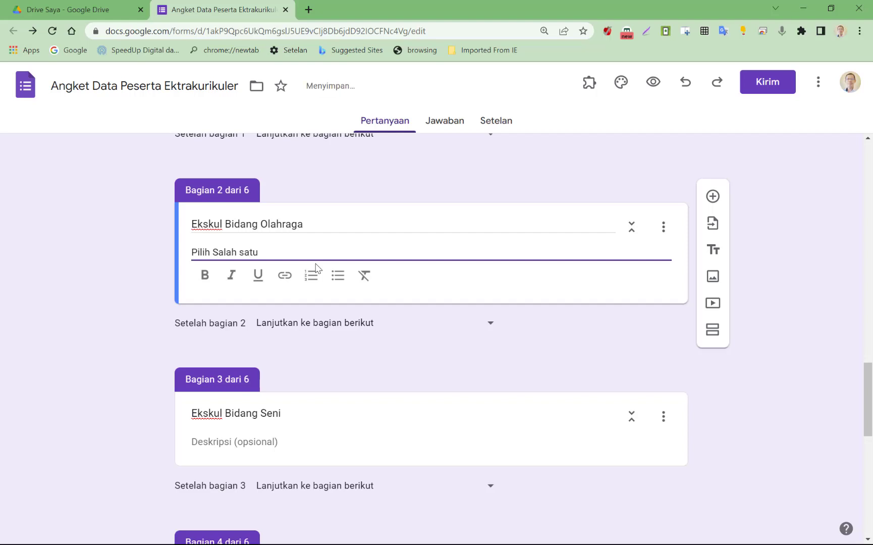
- Extend the section 2 description to read "Pilih Salah satu bidang yang akan diikuti"
text( bidang yang akan)
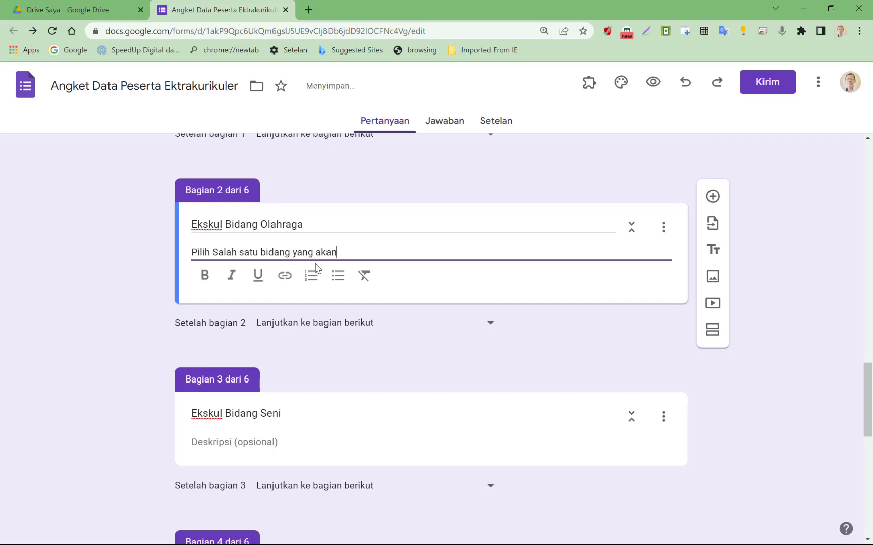
text( diikuti)
- Add a multiple-choice question titled "Jenis Ekskul Bidang Olahraga yang akan diikuti" to section 2
click(711, 200)
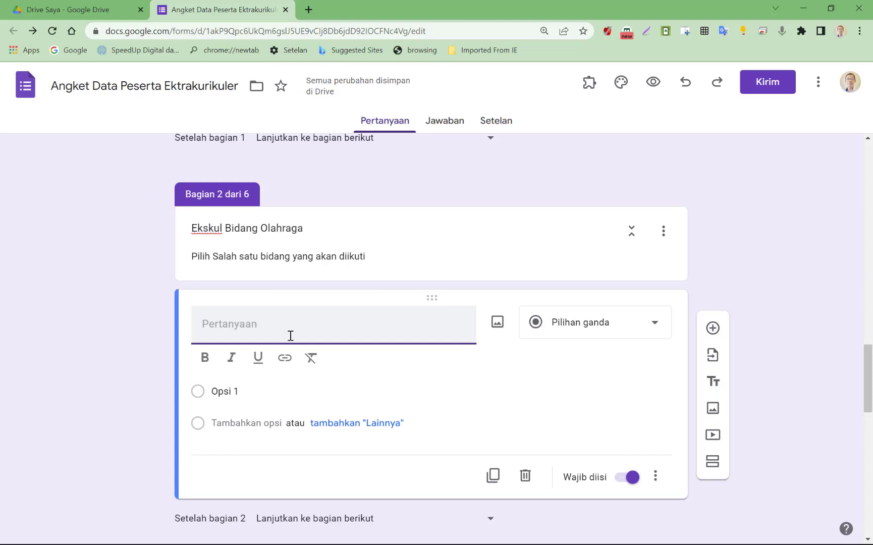
text(Jening)
key(BackSpace)
key(BackSpace)
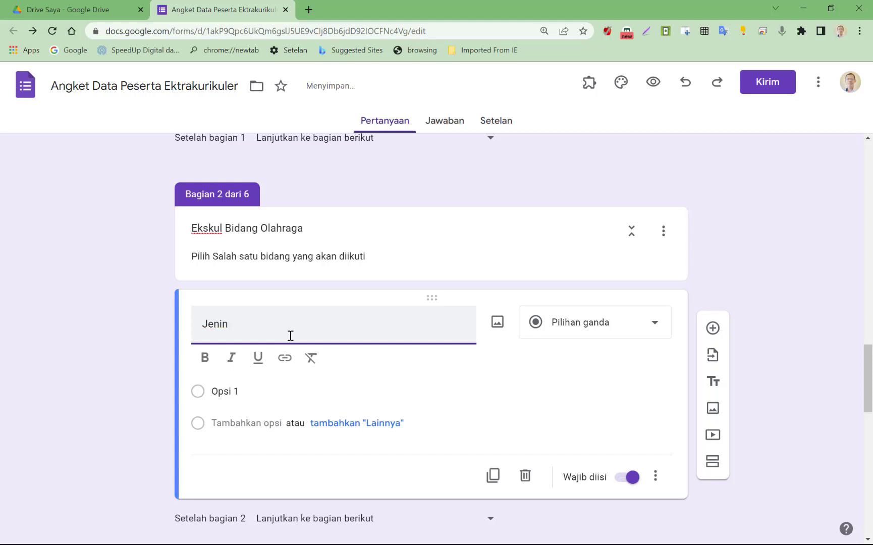
key(BackSpace)
text(s)
text( Bidan)
key(BackSpace)
key(BackSpace)
key(BackSpace)
key(BackSpace)
key(BackSpace)
text(Ekskul B)
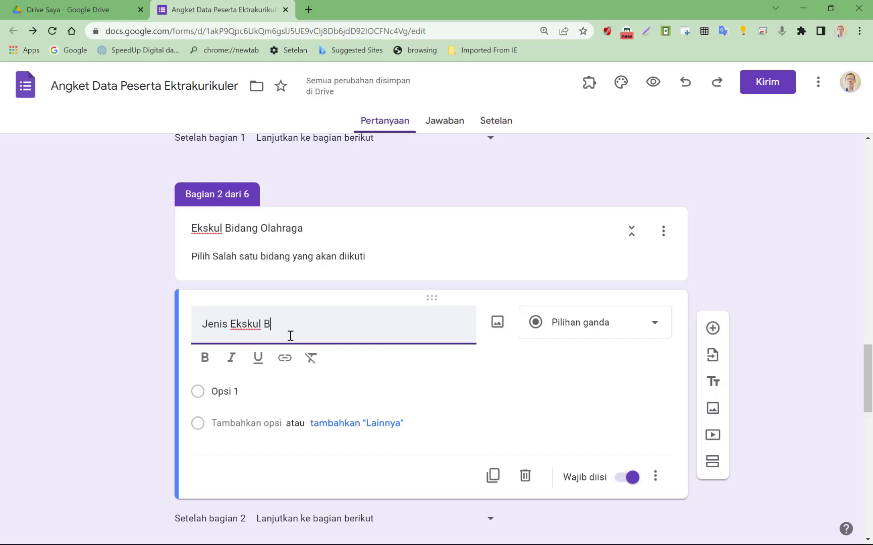
text(idang Olah)
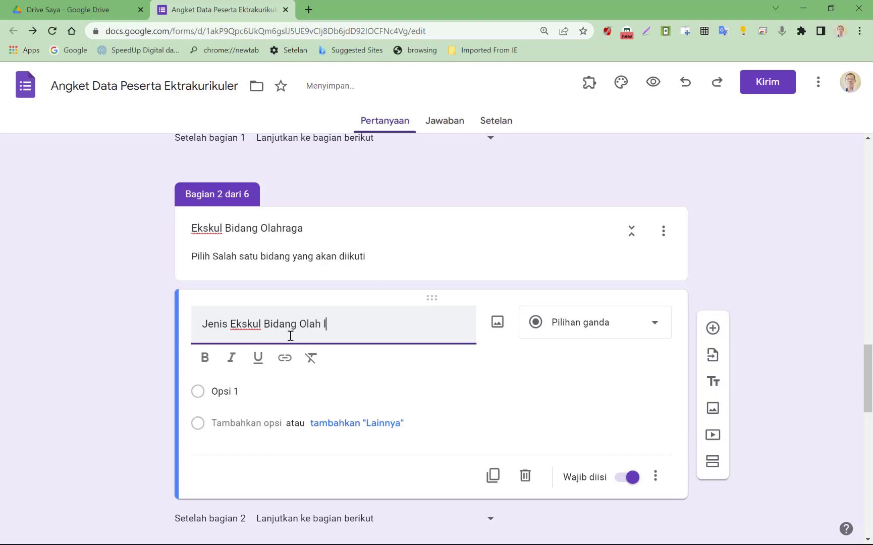
key(BackSpace)
text(G)
key(BackSpace)
text(raga yang a)
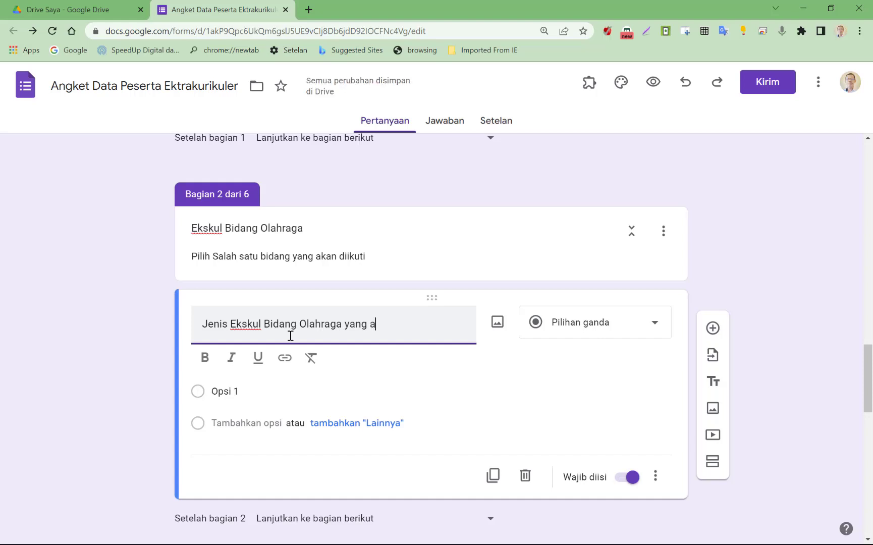
text(kan Dik)
key(BackSpace)
key(BackSpace)
key(BackSpace)
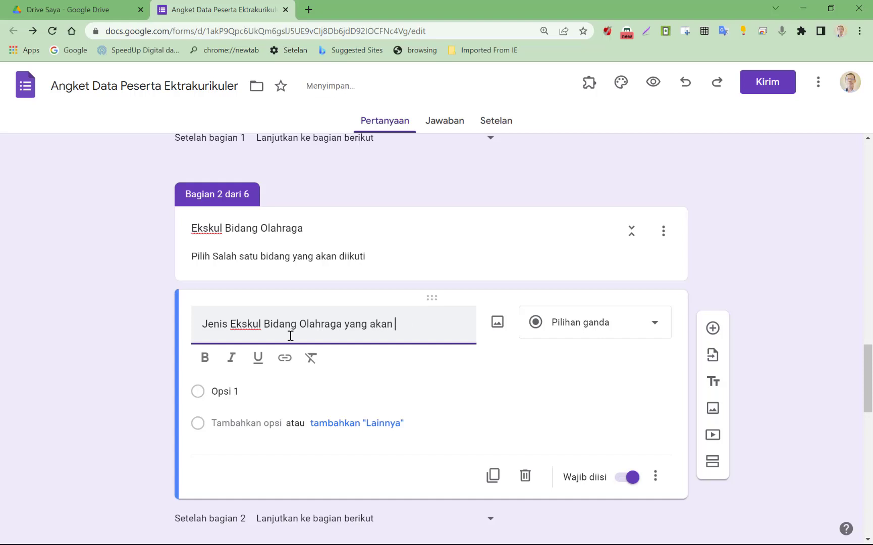
text(diikuti)
- Enter the answer options "Bola Volly", "Sepek Bola", "Bola Basket" and "Sepak Takrau" for the sports extracurricular question
click(237, 391)
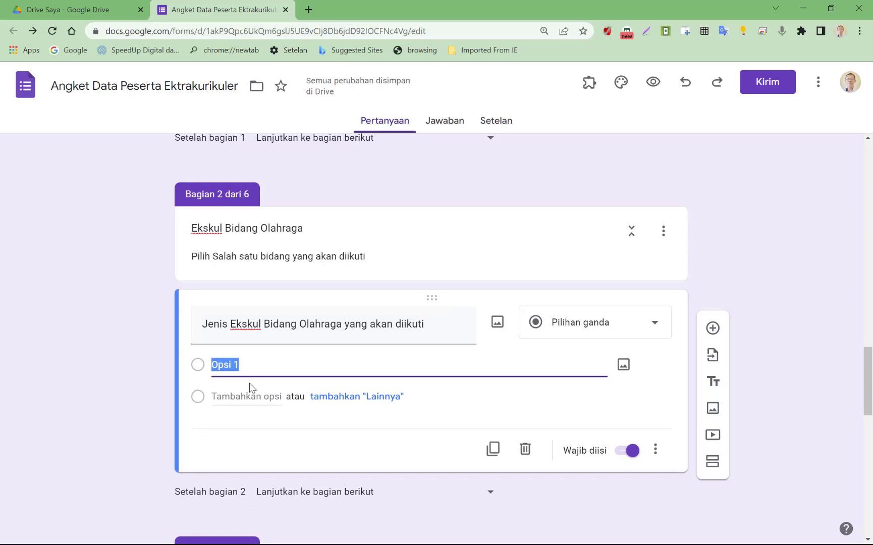
text(Bola Volly)
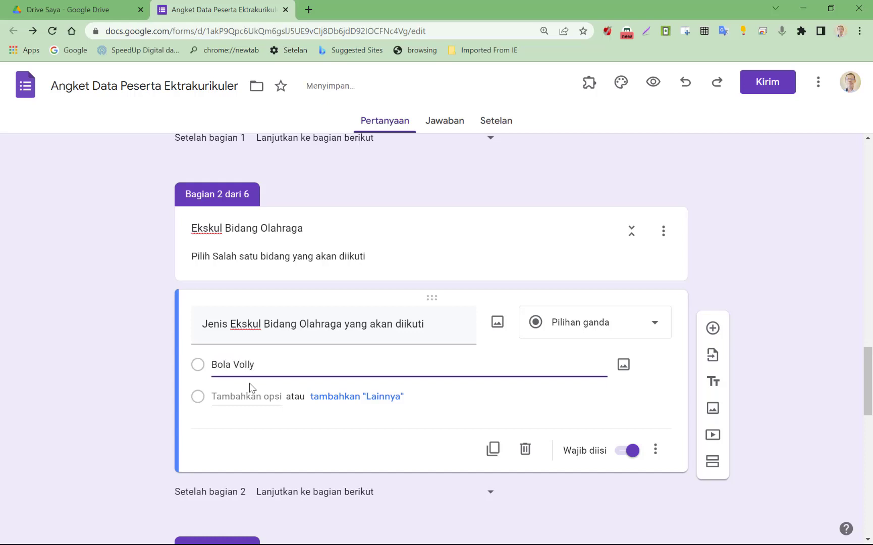
click(250, 389)
text(Se)
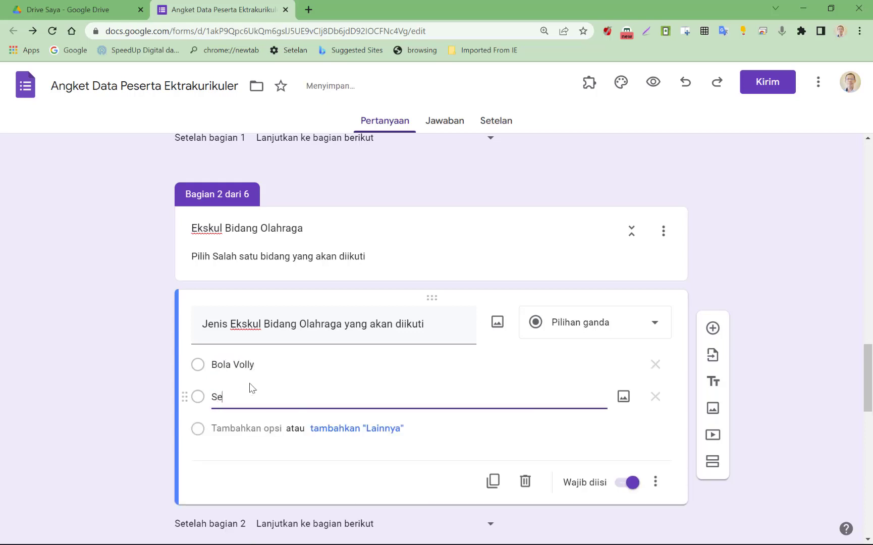
text(pek Bola)
key(Return)
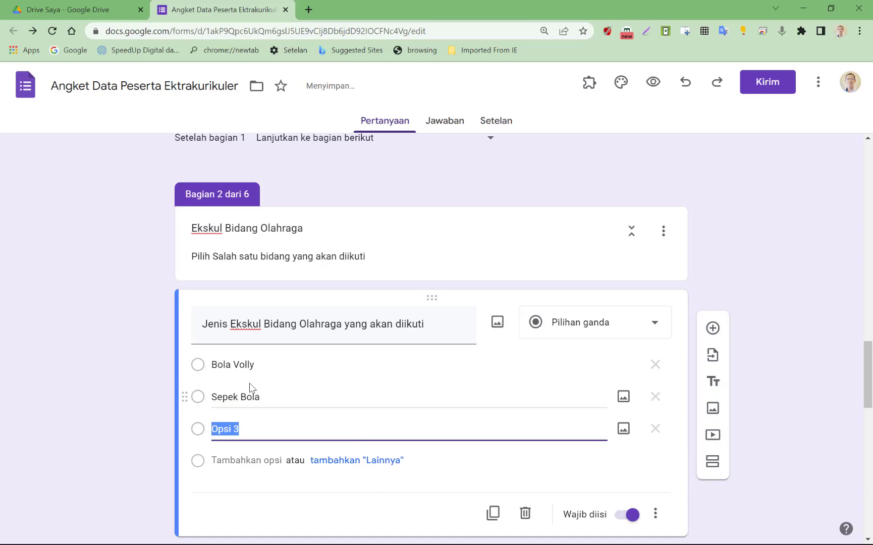
text(Bola Basket)
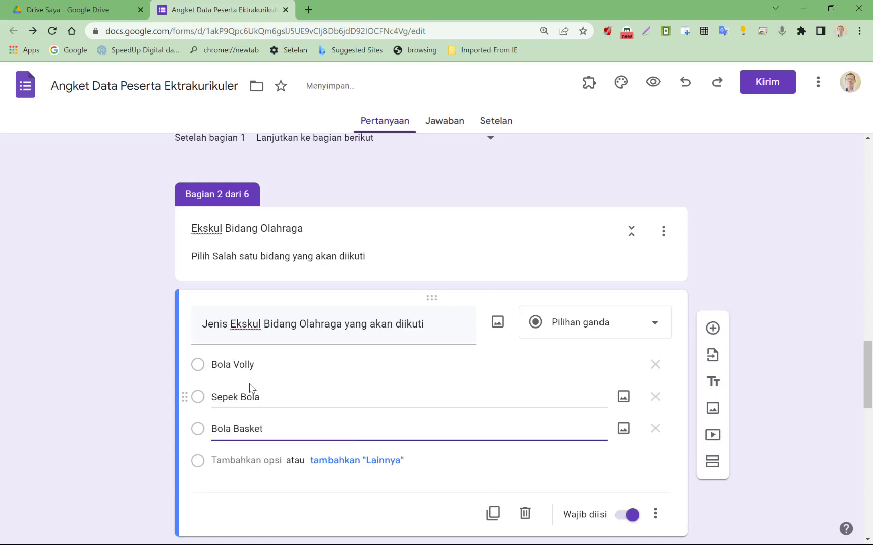
key(Return)
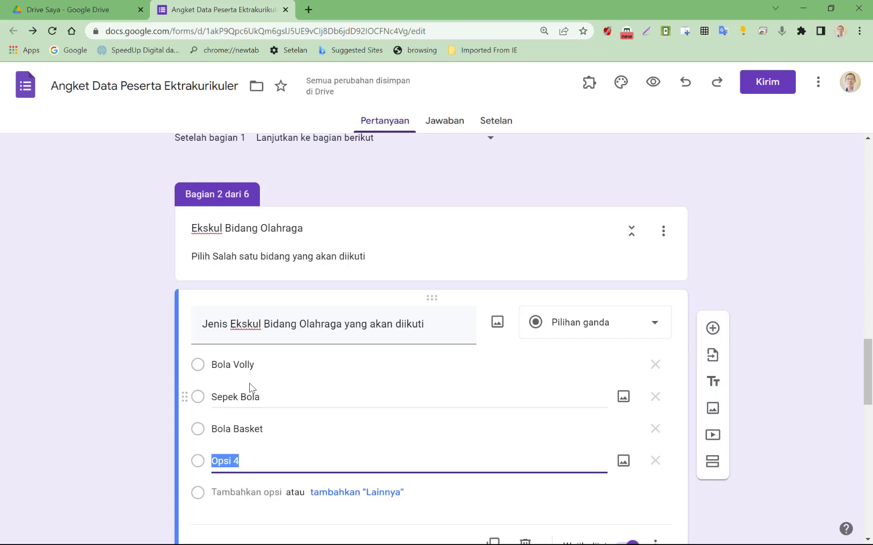
text(Sepak Takrau)
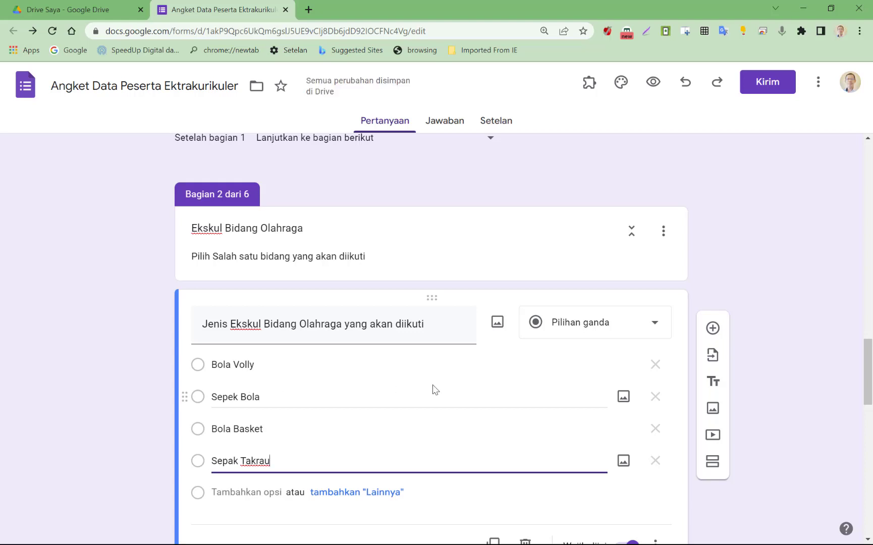
- Add a paragraph question titled "Alasan memilih Ekskul Tersebut" below the sports question in section 2
click(713, 329)
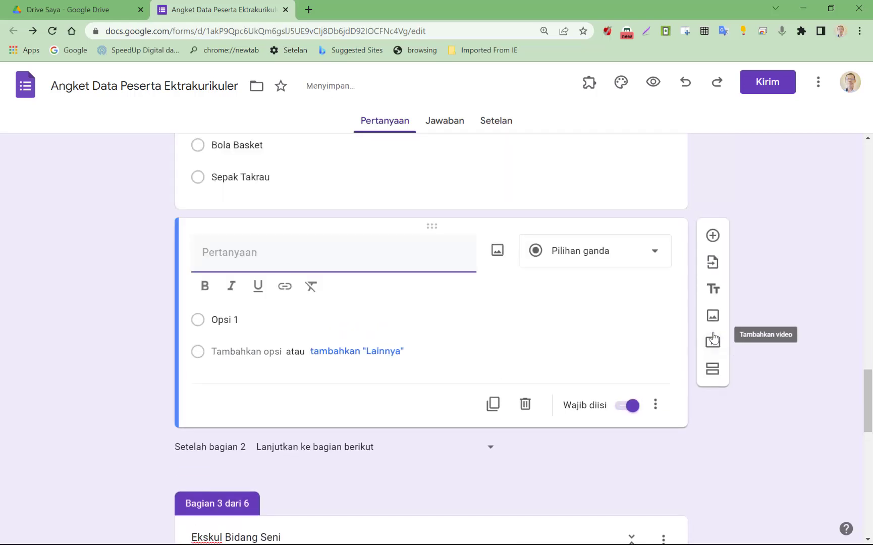
text(Al)
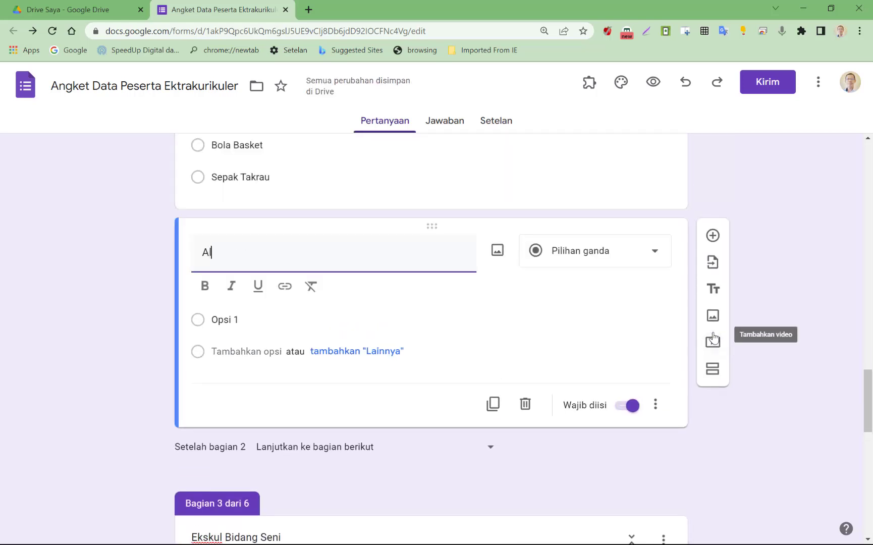
text(asan mem)
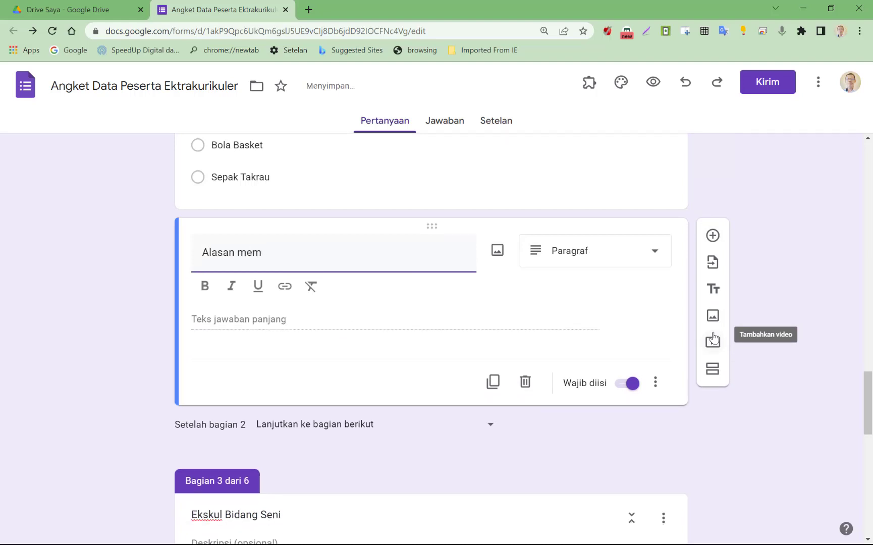
text(ilih)
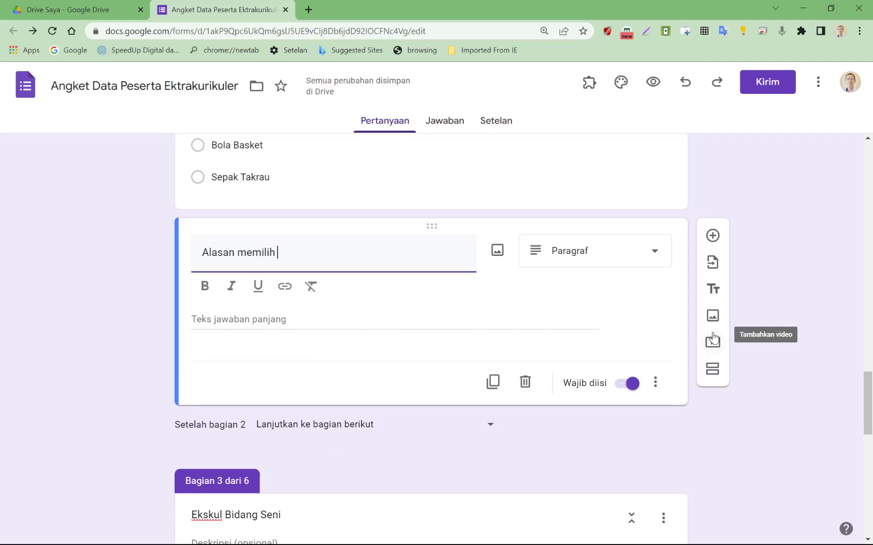
text( E)
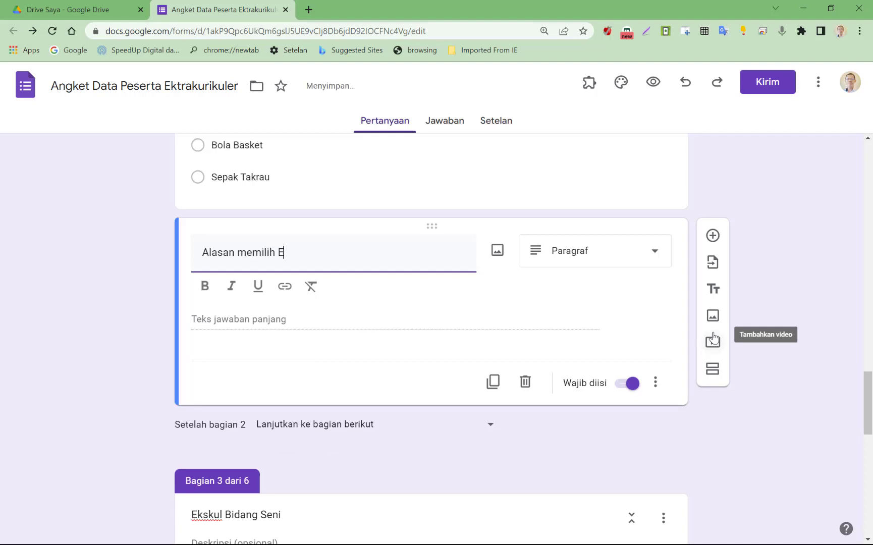
text(kskul Tersebut)
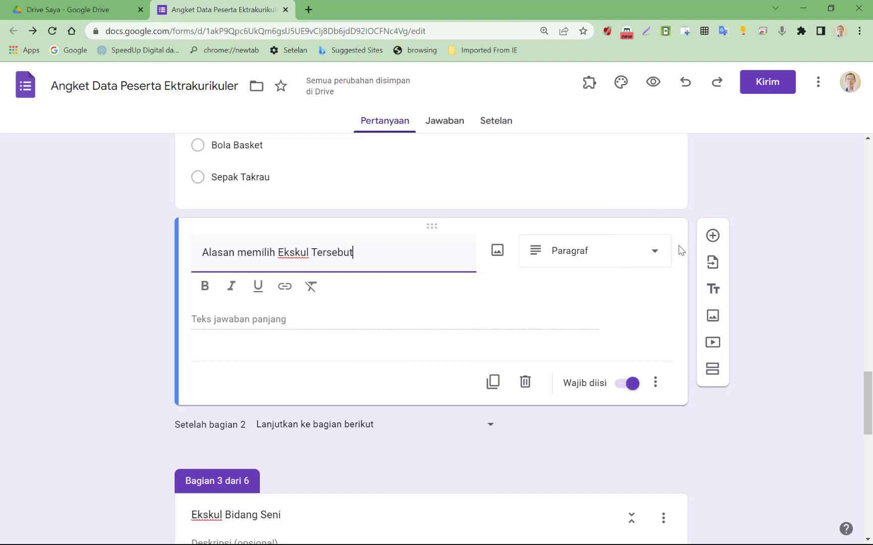
- Add a paragraph question titled "Prestasi yang pernah dicapai pada Ekskul tersebut" at the end of section 2
click(713, 237)
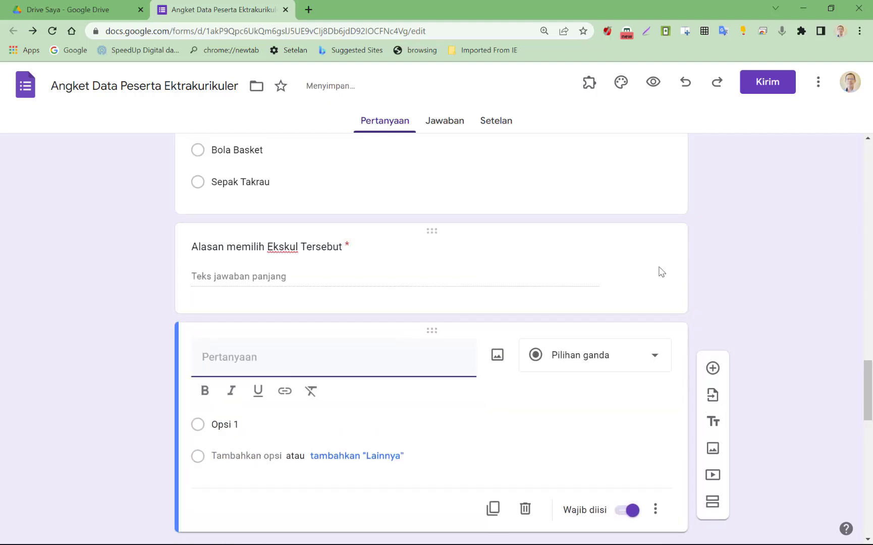
text(Pre)
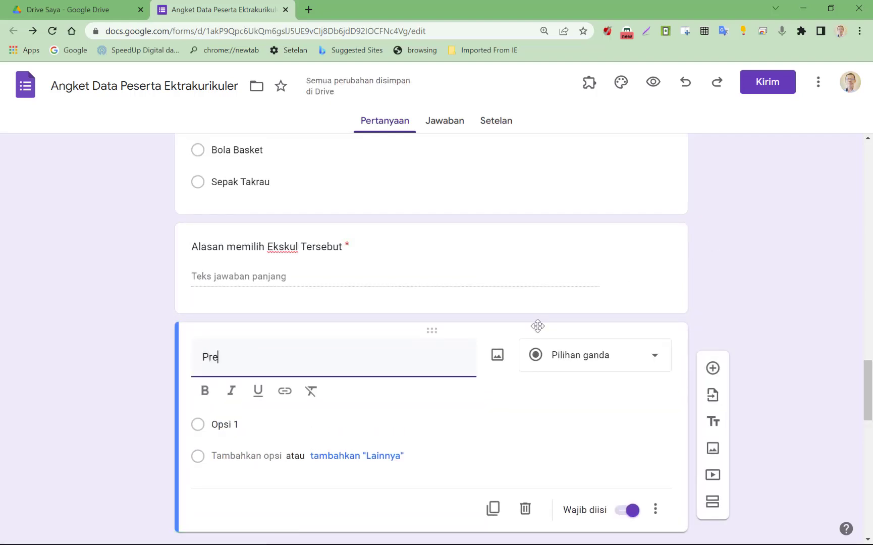
text(stasi yang pernah)
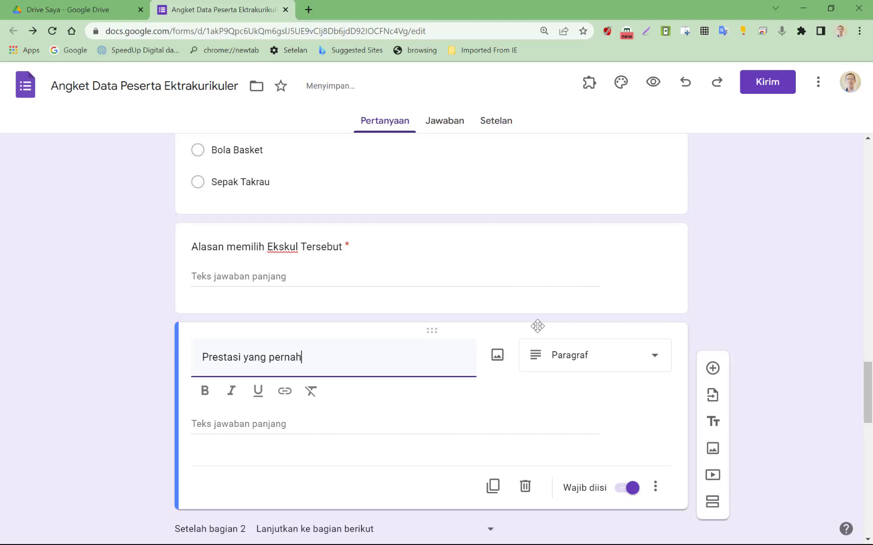
text( dicapai pada Ek)
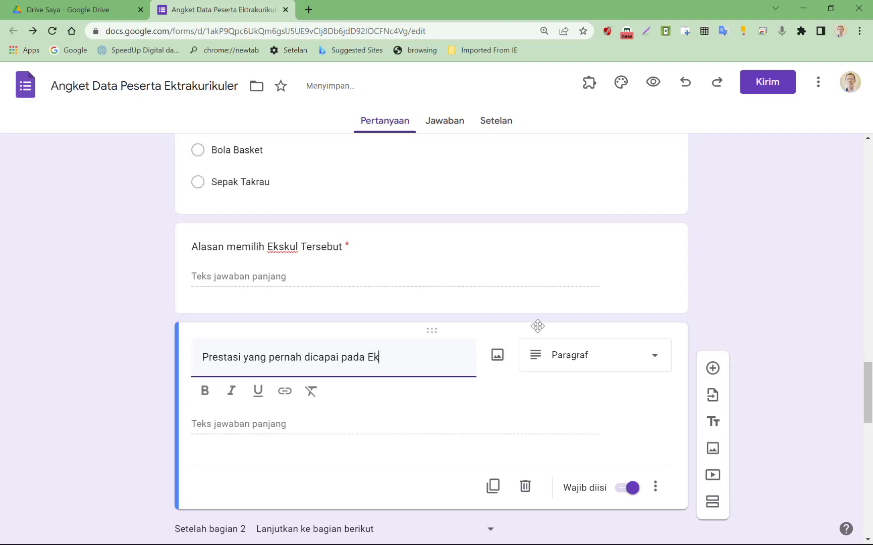
text(skul terse)
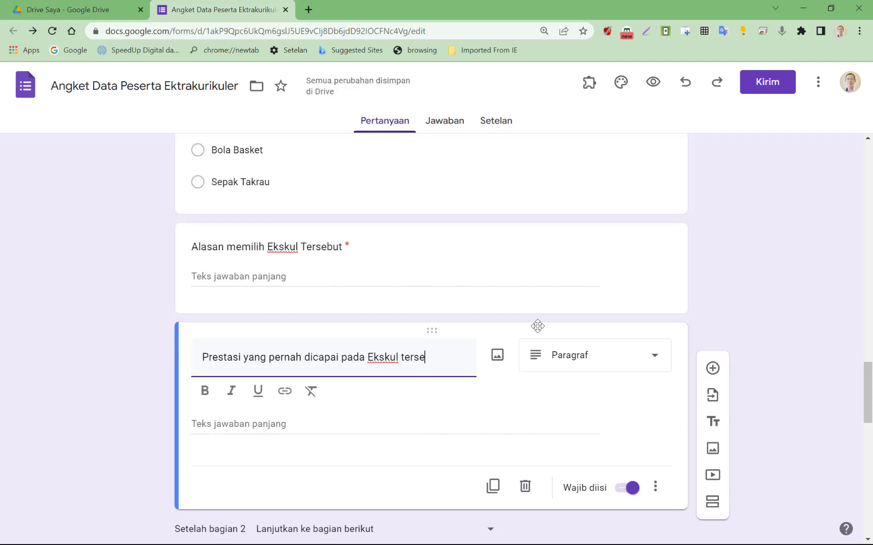
text(but)
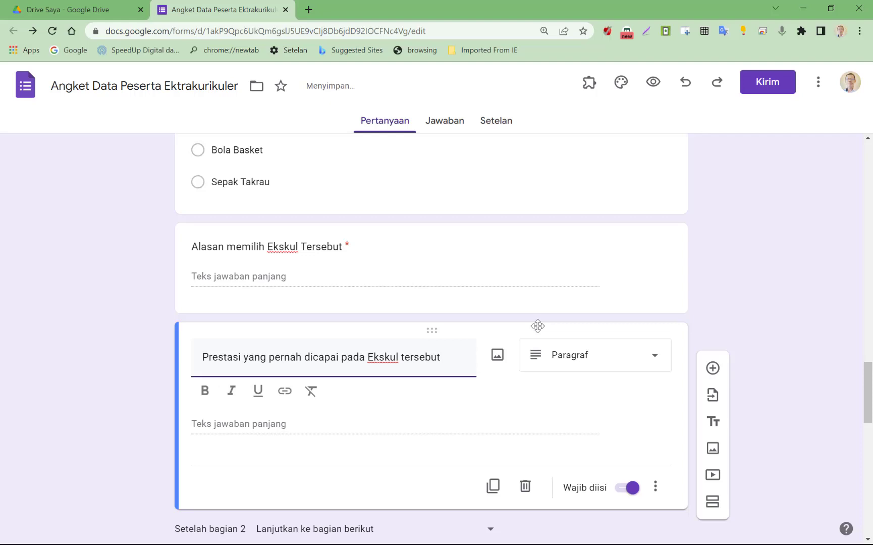
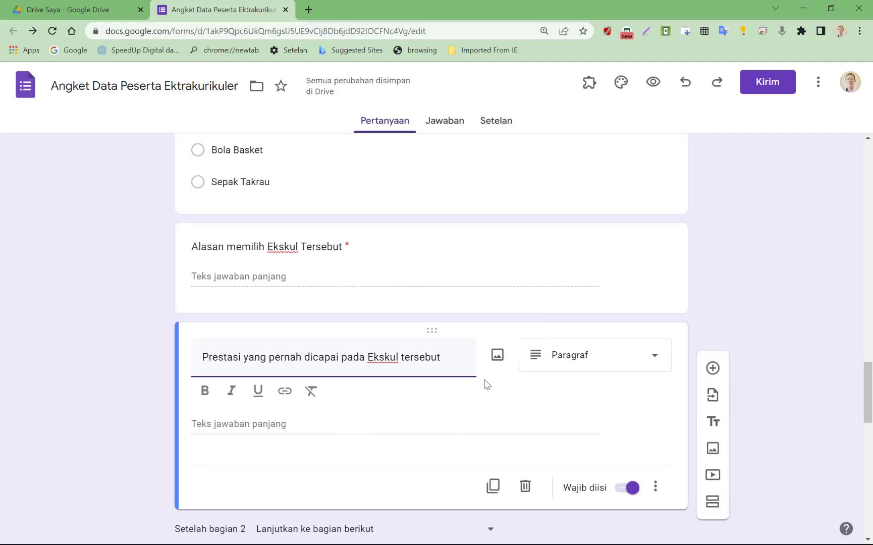
- Copy the section 2 description "Pilih Salah satu bidang yang akan diikuti" into the description of section 3, "Ekskul Bidang Seni"
scroll(461, 378, down, 6)
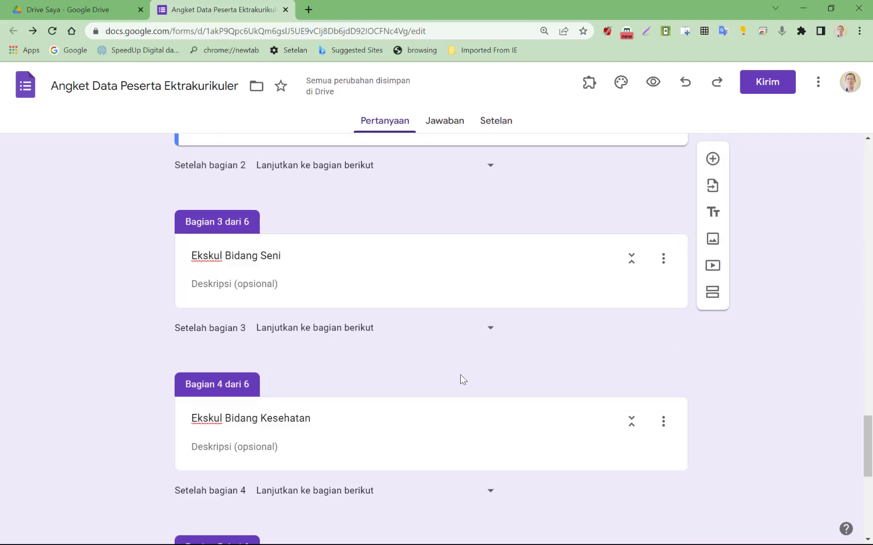
scroll(460, 378, up, 6)
scroll(460, 377, up, 7)
scroll(460, 376, down, 14)
scroll(293, 306, up, 10)
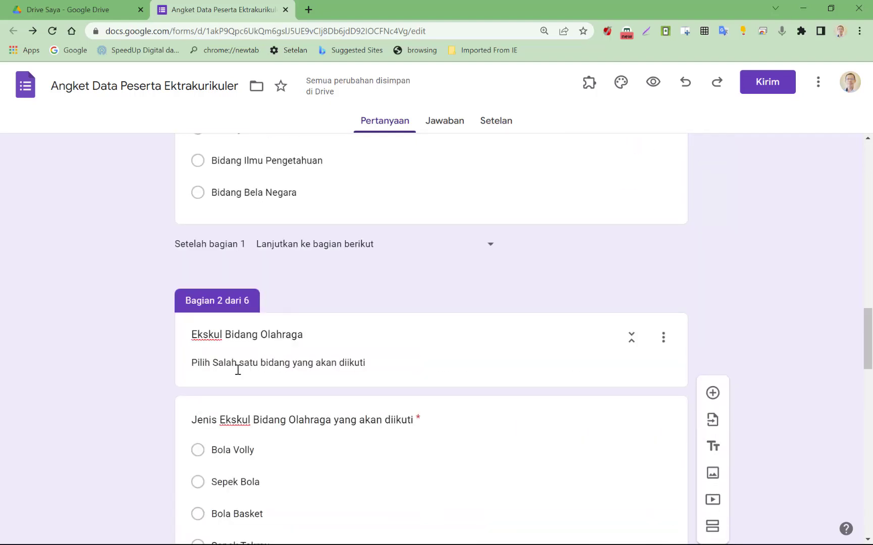
triple_click(193, 363)
key(ctrl+c)
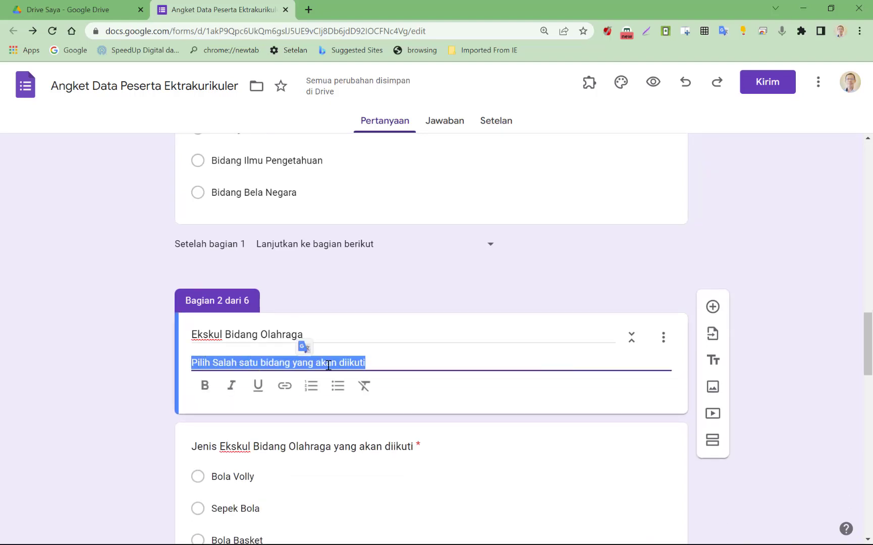
scroll(326, 500, down, 10)
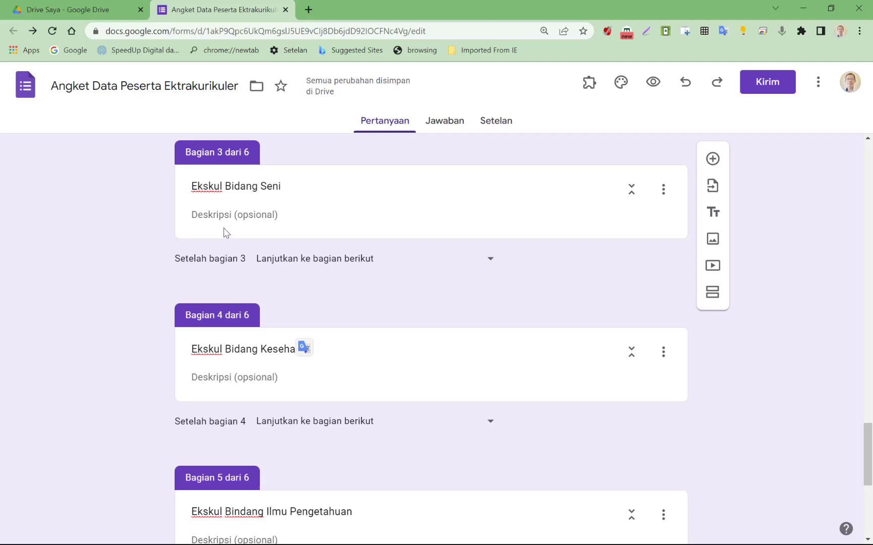
click(203, 218)
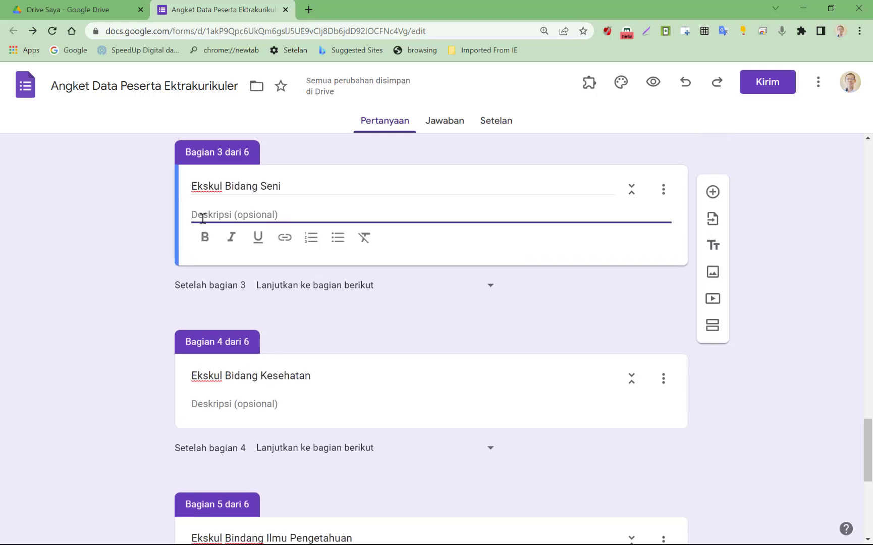
key(ctrl+v)
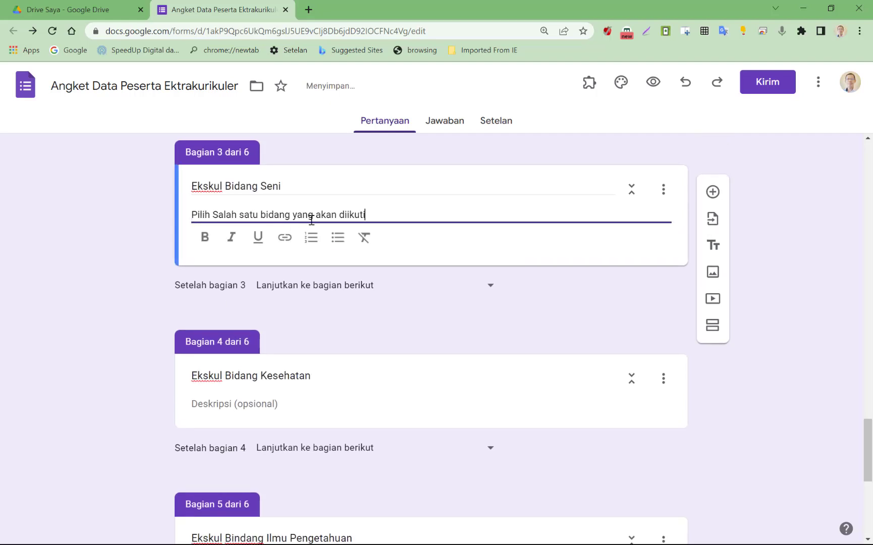
- Add a multiple-choice question titled "Pilih Ekskul Bidang Seni yang akan diikuti" to section 3, "Ekskul Bidang Seni"
click(712, 191)
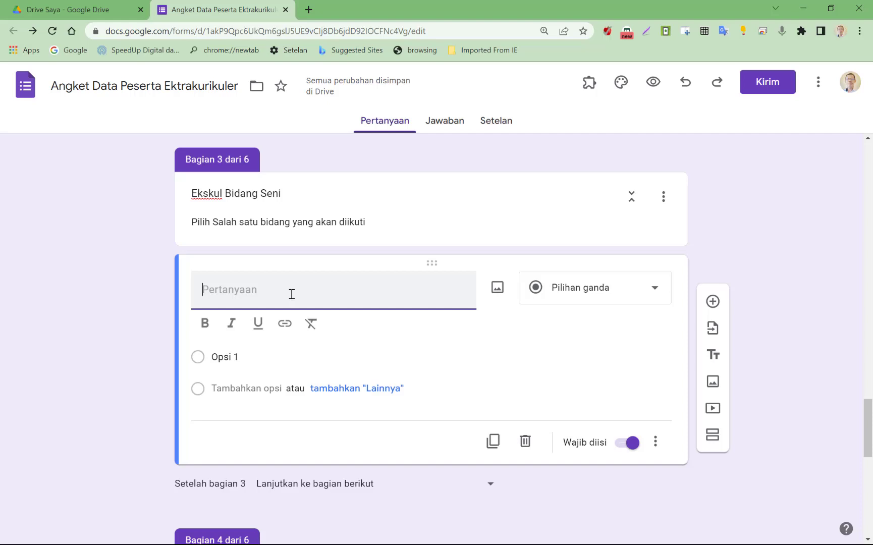
text(Pilih Eks)
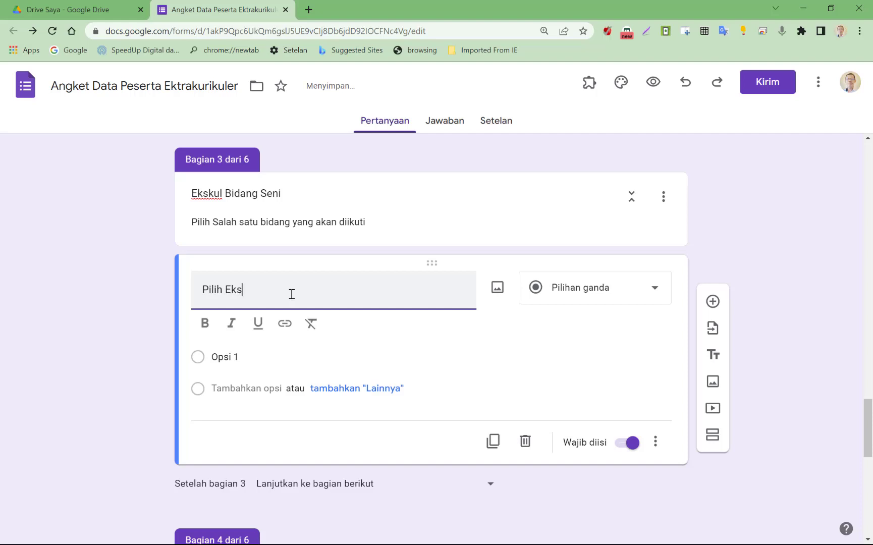
text(kul Bidang S)
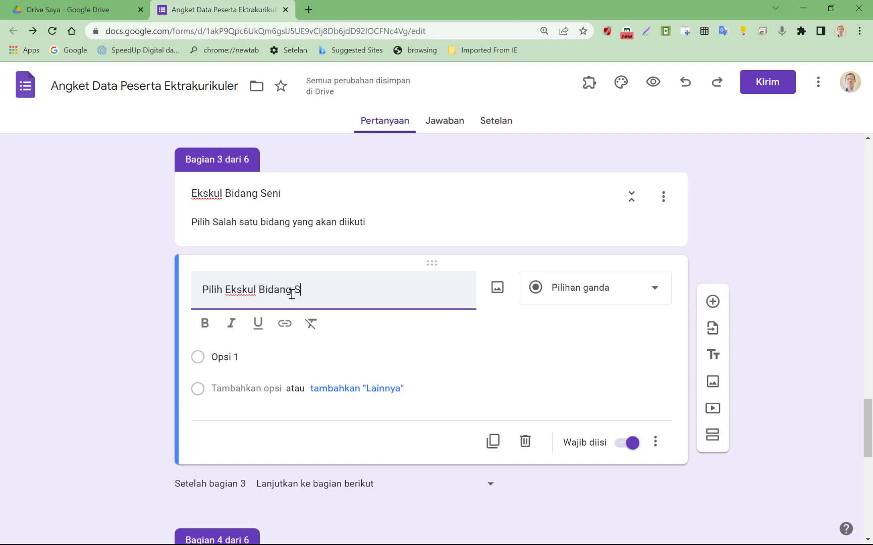
text(eni yang)
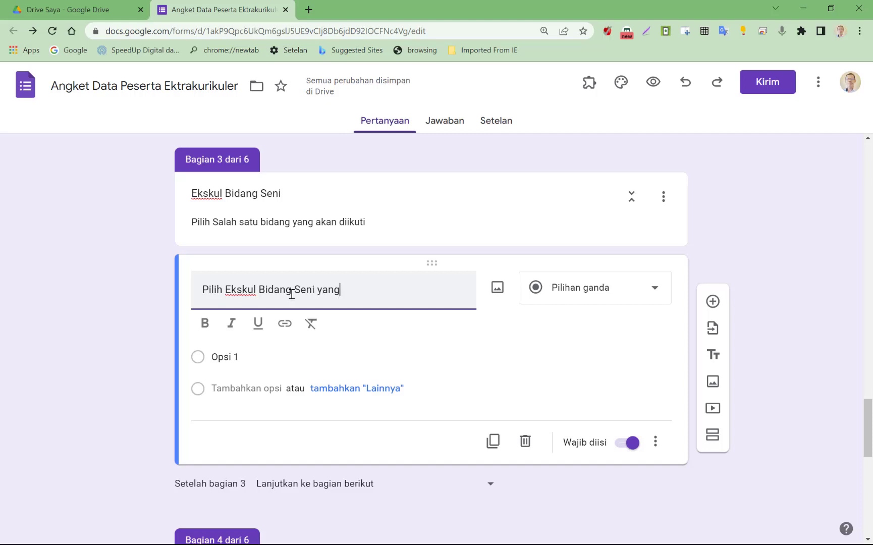
text( akan di)
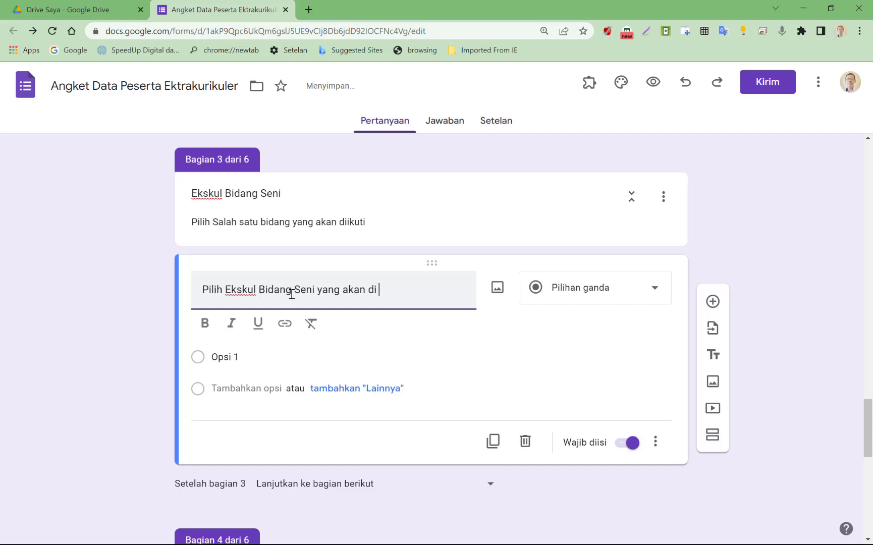
text( ikuti)
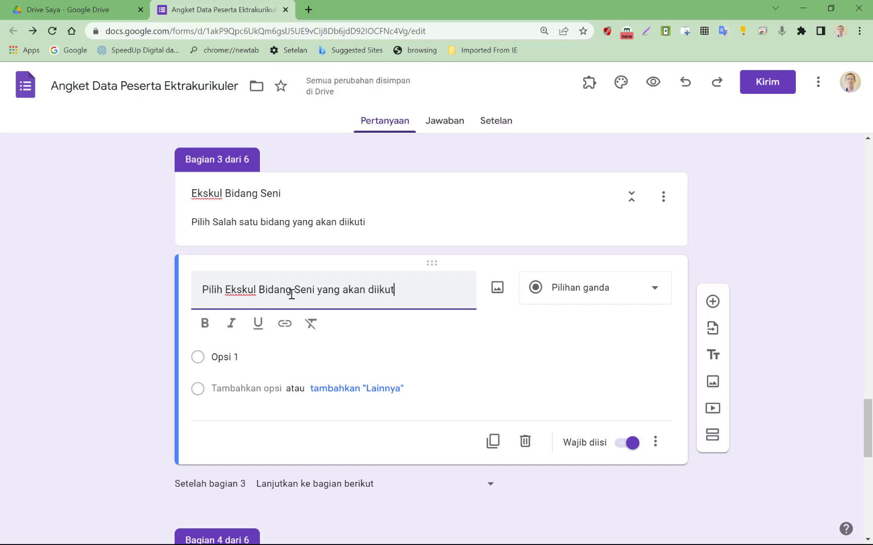
- Enter the answer options "Drama", "Tari", "Lukis" and "Paduan Suara" for the arts extracurricular question
click(242, 352)
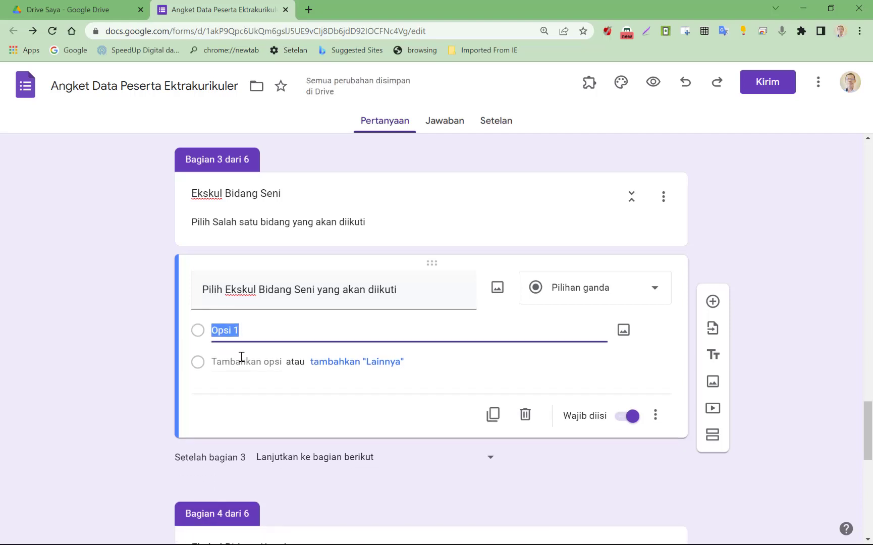
text(Dra)
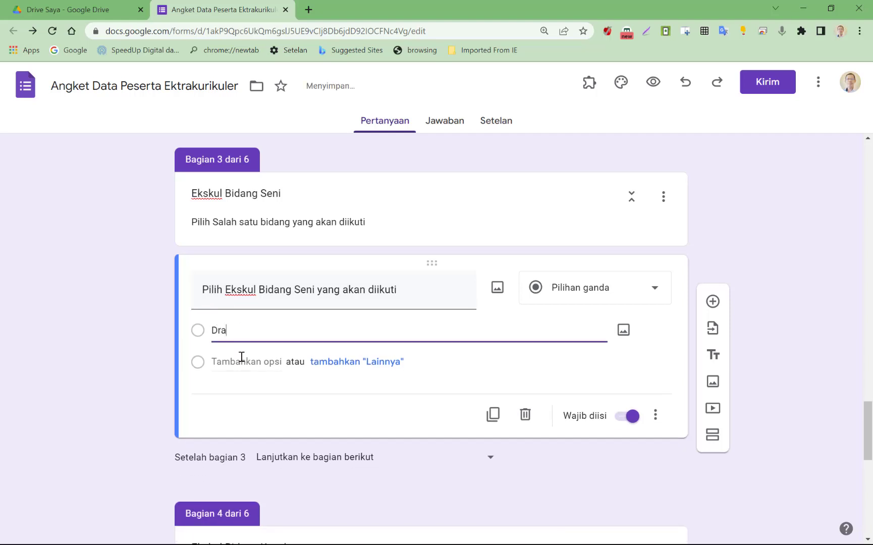
text(ma)
key(Return)
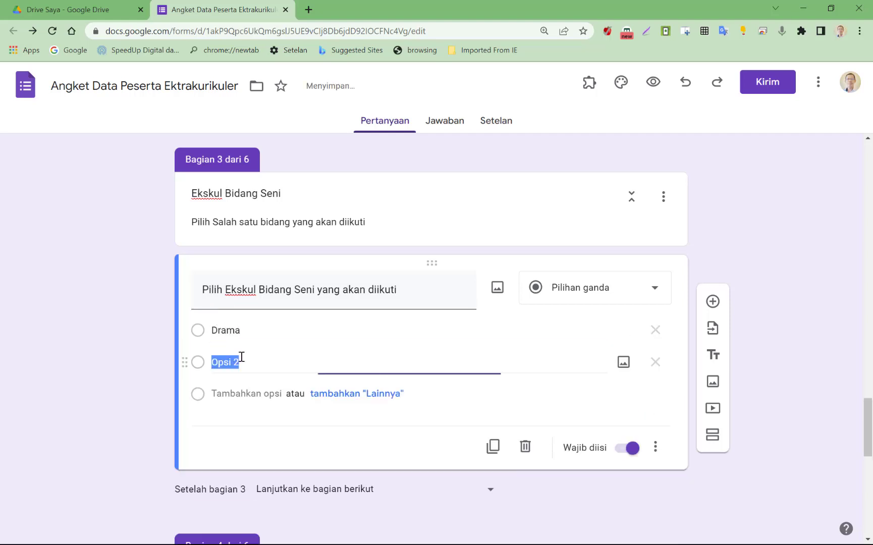
text(tari)
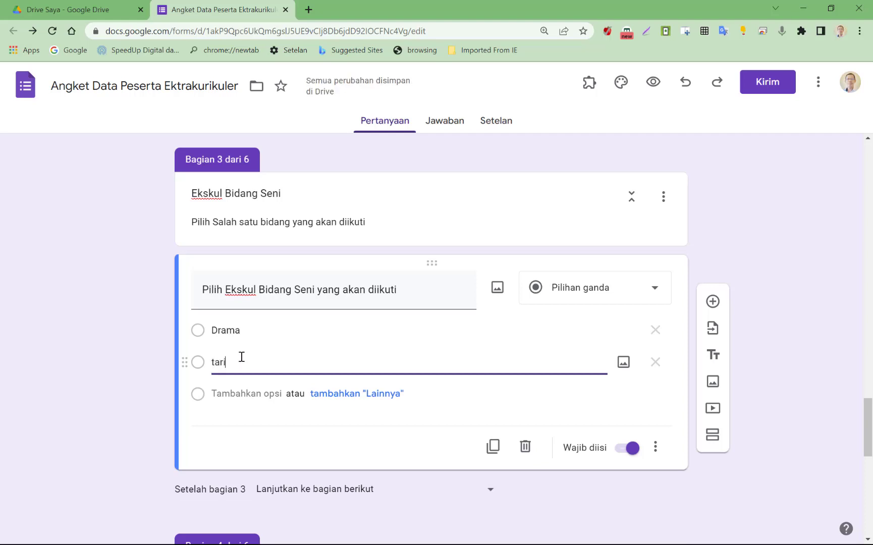
key(Return)
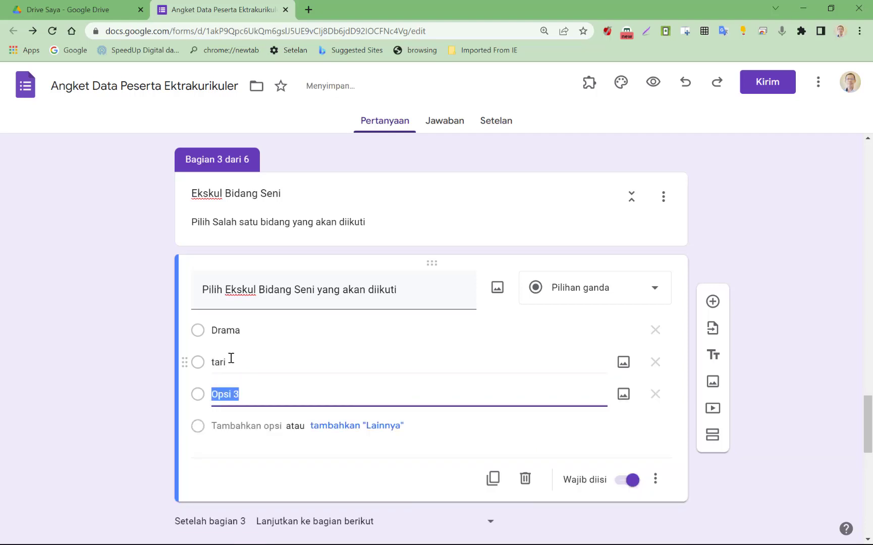
double_click(215, 363)
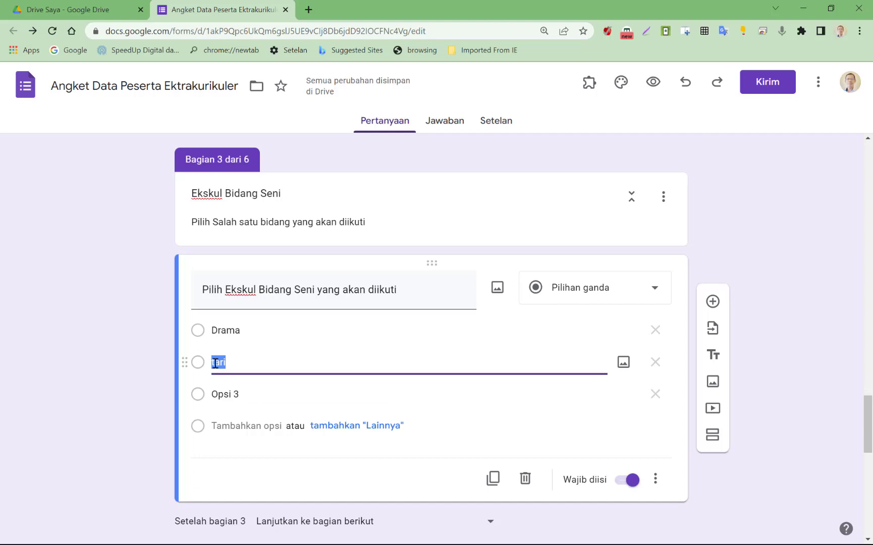
text(Tari)
click(264, 398)
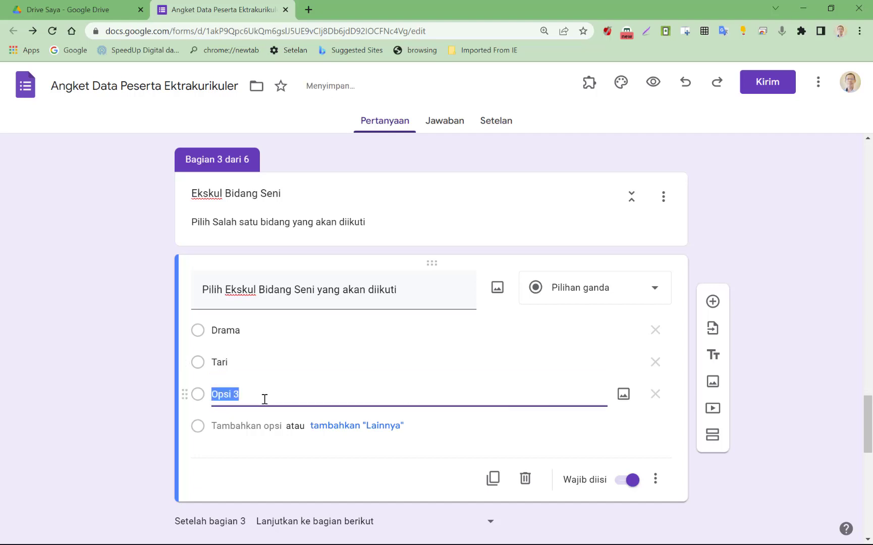
text(Lukis)
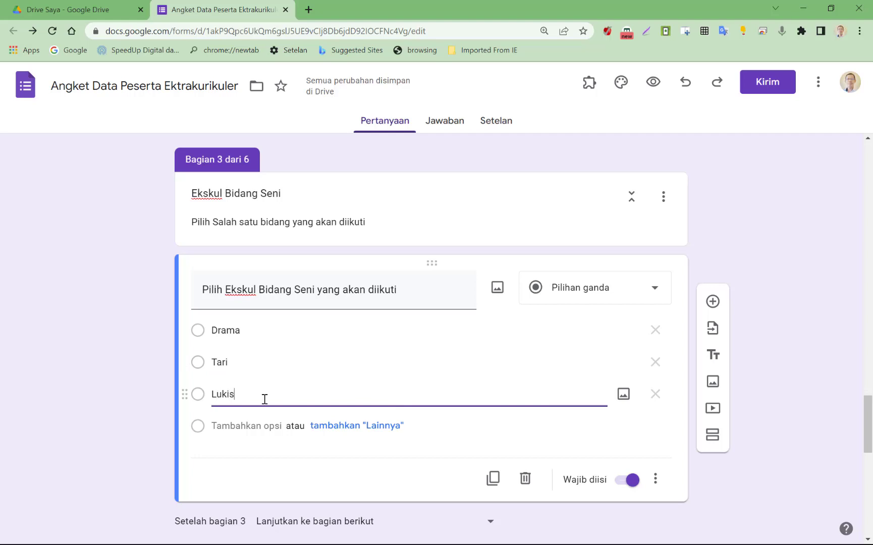
key(Return)
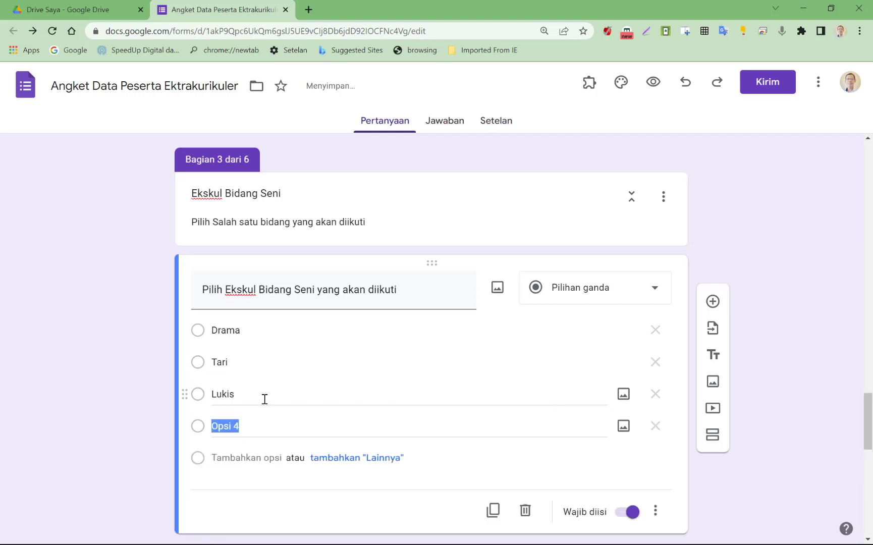
text(Pad)
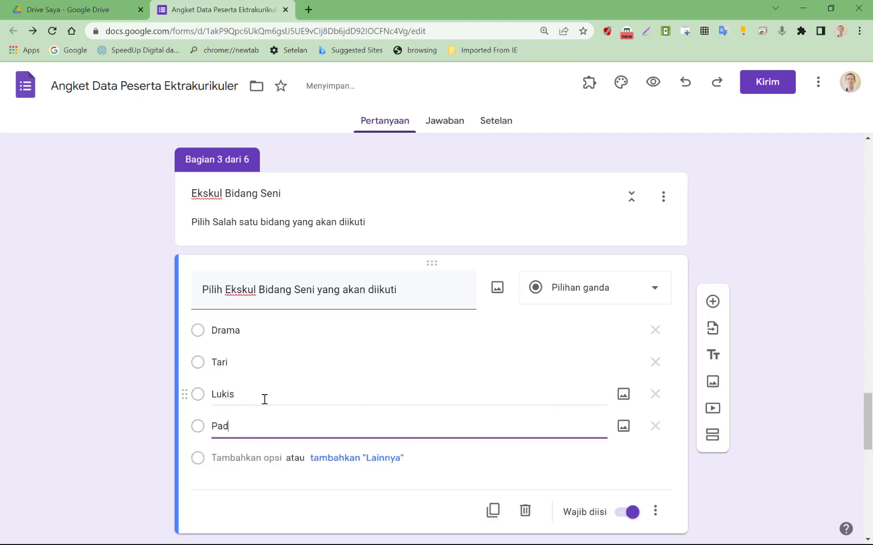
text(uan Suara)
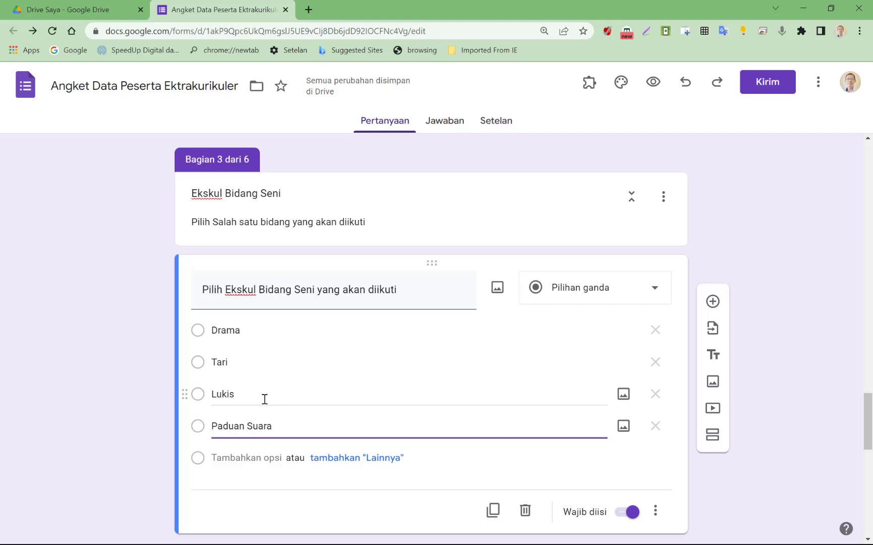
- Insert a new section in section 2 directly after the "Alasan memilih Ekskul Tersebut" question
scroll(381, 376, down, 7)
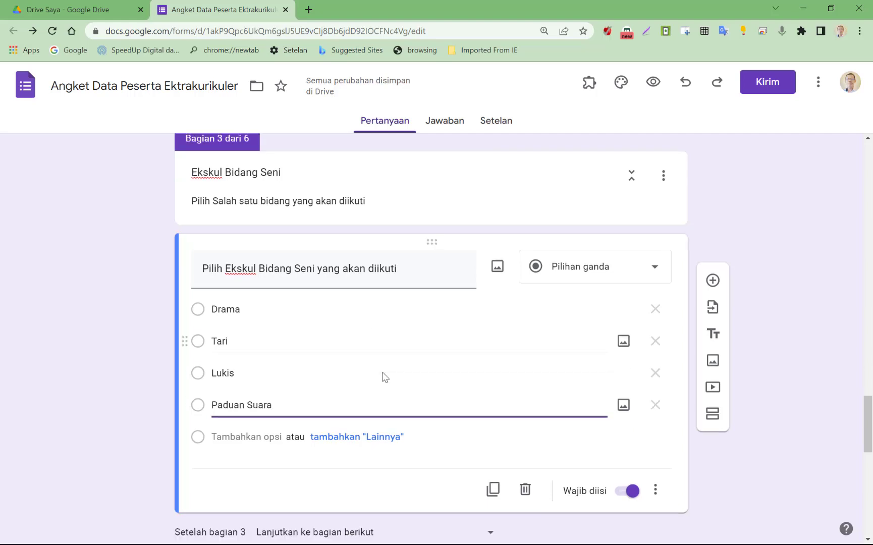
scroll(382, 376, up, 7)
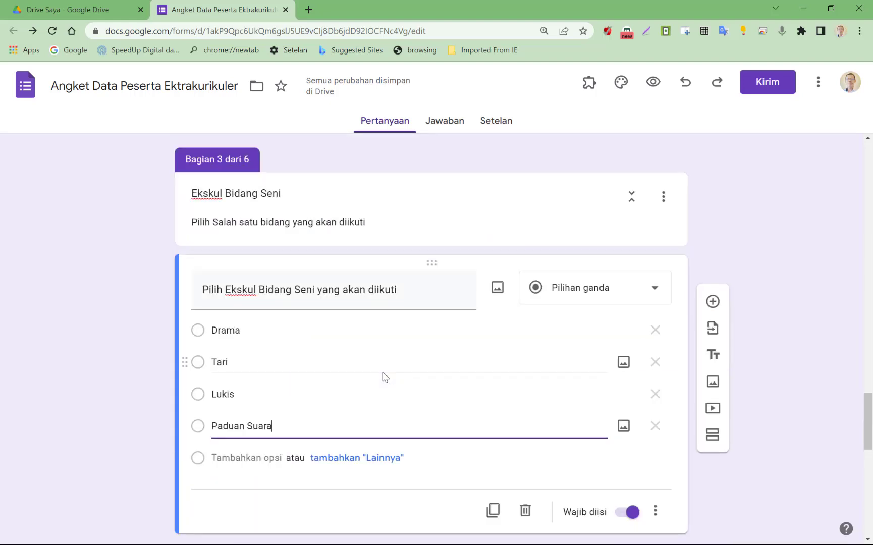
scroll(382, 376, down, 7)
scroll(384, 378, up, 7)
scroll(385, 375, up, 7)
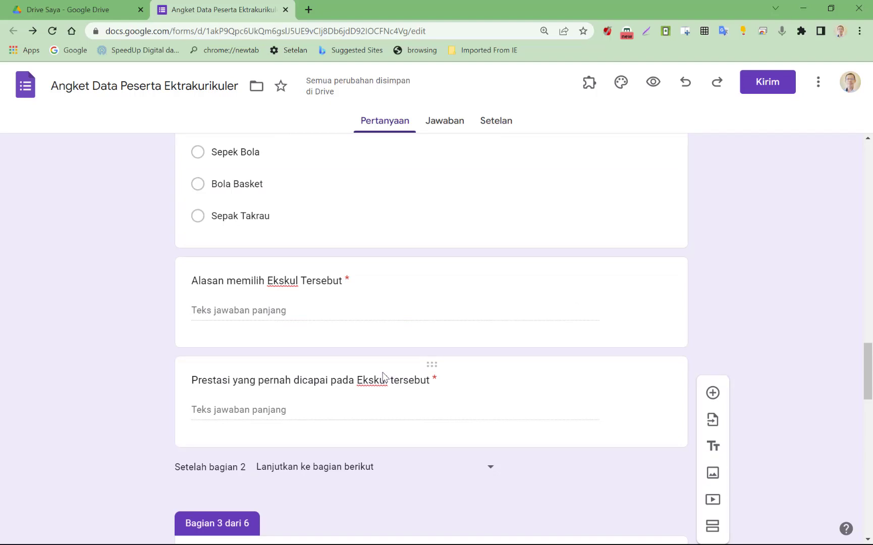
scroll(384, 376, down, 7)
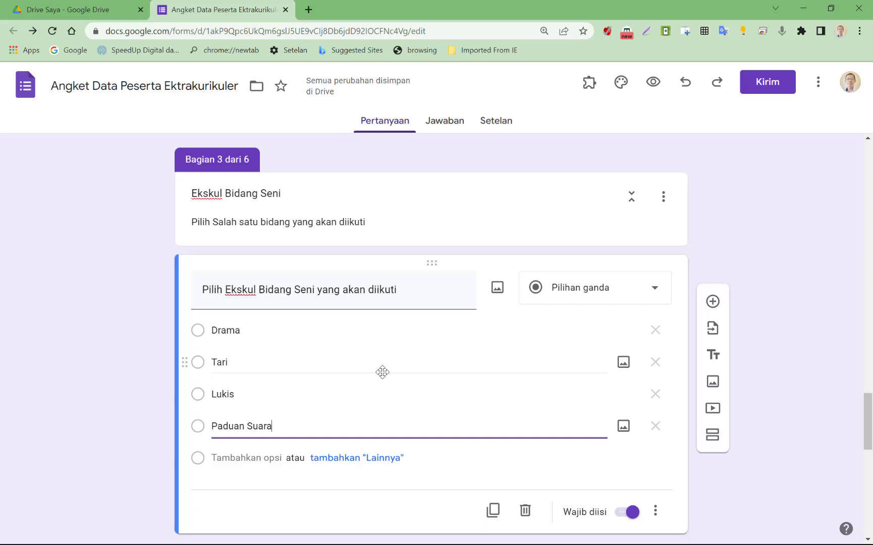
scroll(382, 372, up, 7)
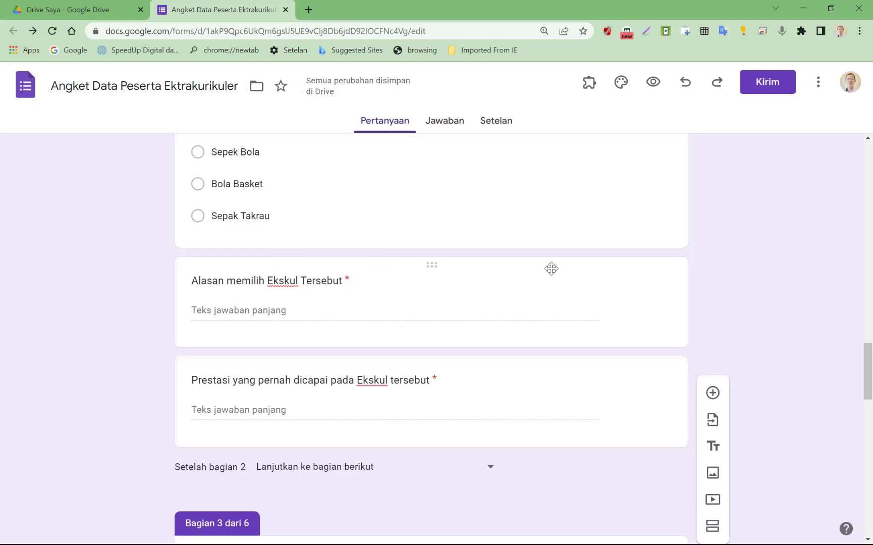
click(361, 269)
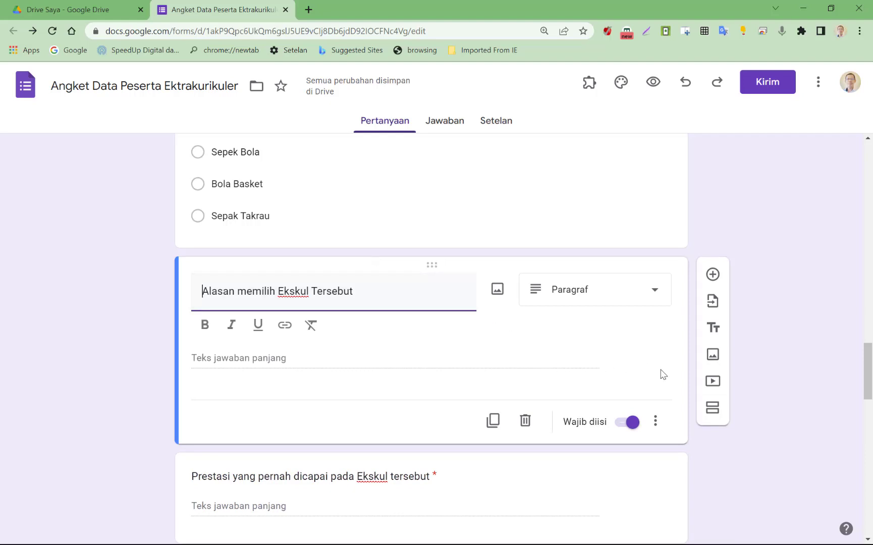
click(712, 408)
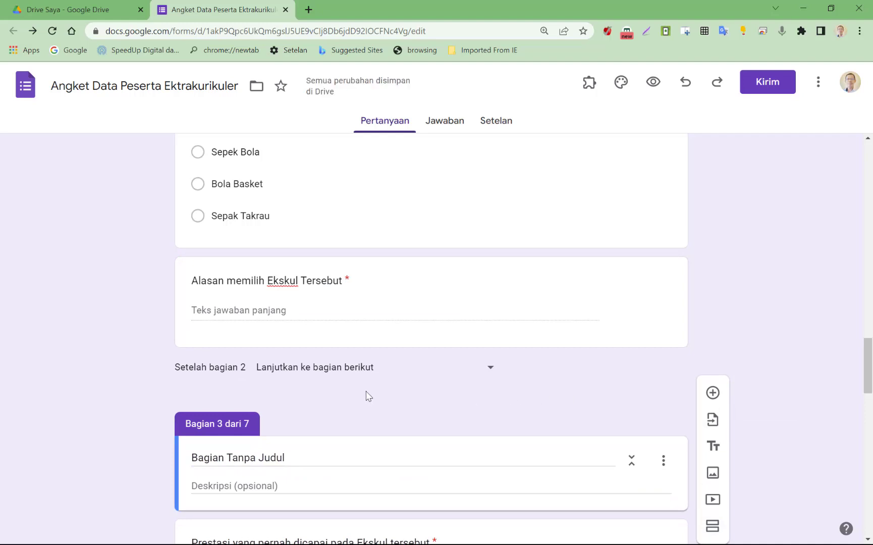
- Replace the title of the new untitled section 3 with "Alasan dan Prestasi"
click(304, 457)
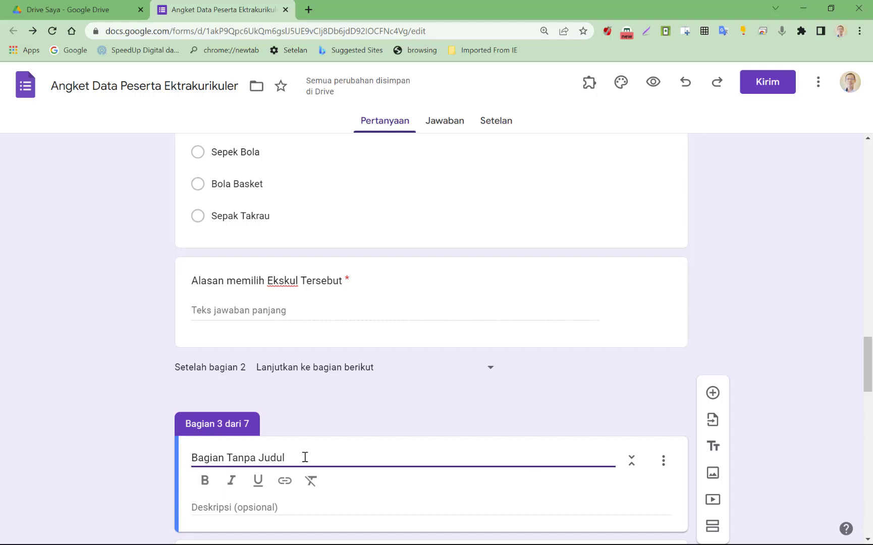
key(BackSpace)
key(BackSpace)
key(BackSpace)
key(BackSpace)
key(BackSpace)
key(BackSpace)
key(BackSpace)
key(BackSpace)
key(BackSpace)
key(BackSpace)
key(BackSpace)
key(BackSpace)
key(BackSpace)
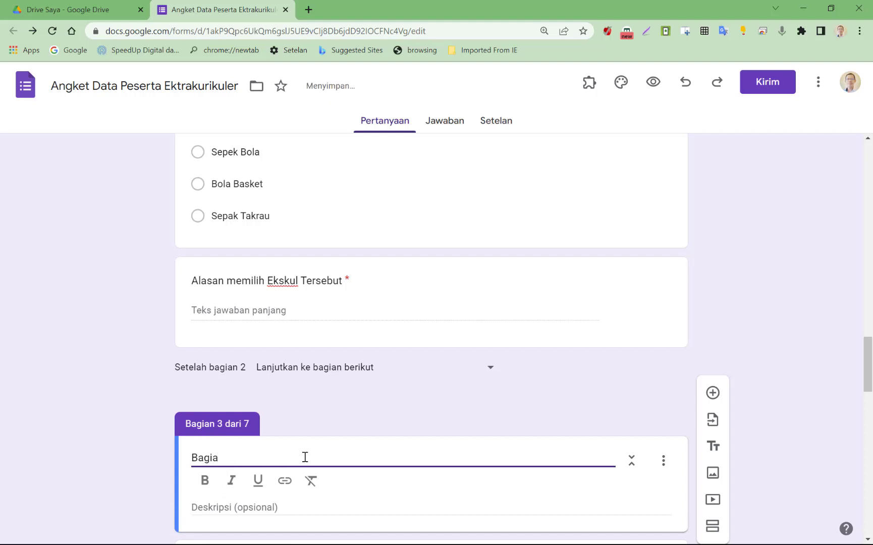
key(BackSpace)
key(BackSpace)
key(BackSpace)
key(BackSpace)
key(BackSpace)
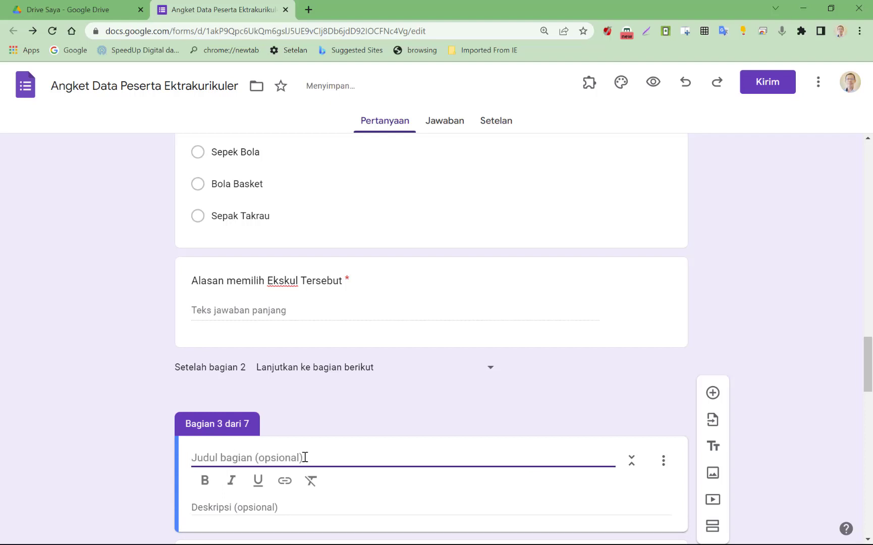
text(Alasa)
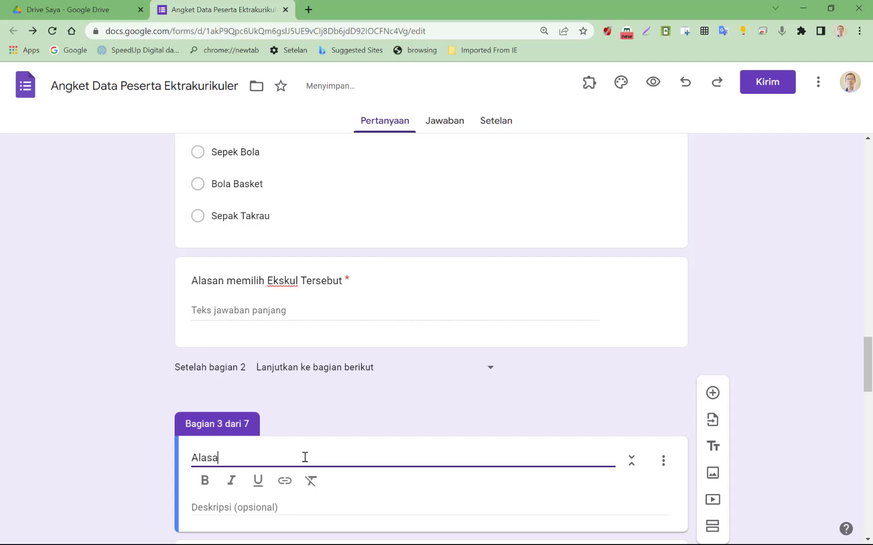
text(n dan)
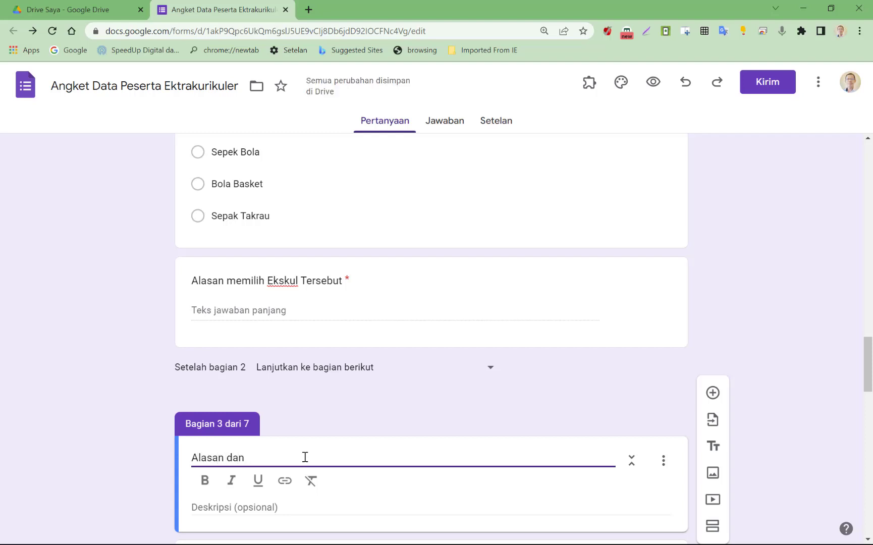
text( Prestasi)
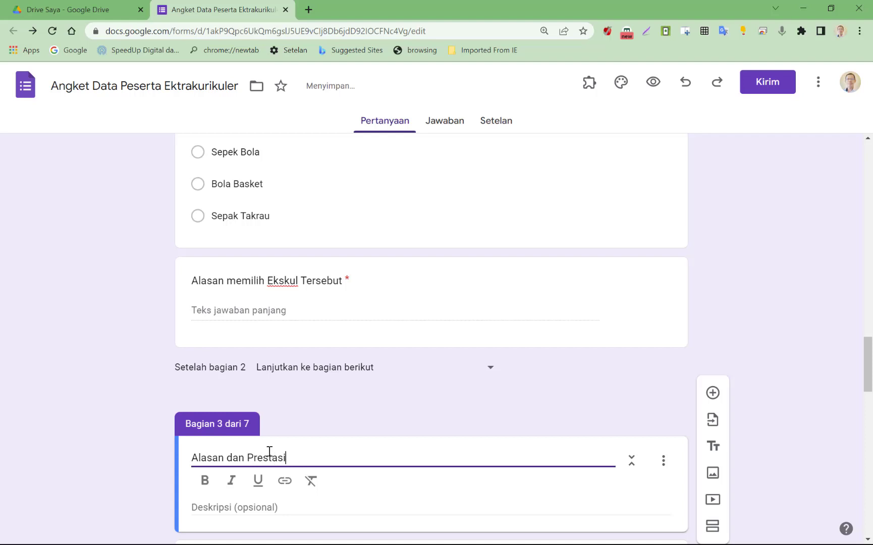
- Try to move the "Alasan dan Prestasi" section heading above the "Alasan memilih Ekskul Tersebut" question
click(246, 417)
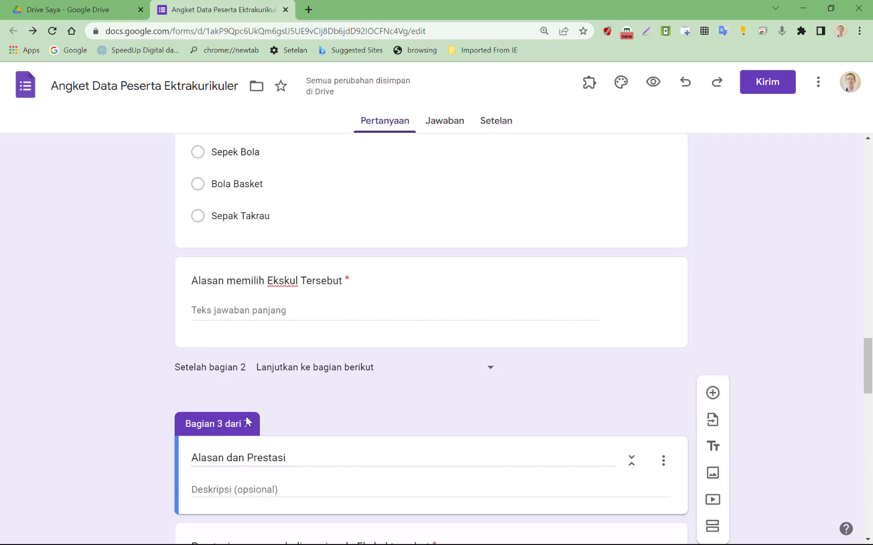
drag(246, 416, 247, 295)
click(247, 295)
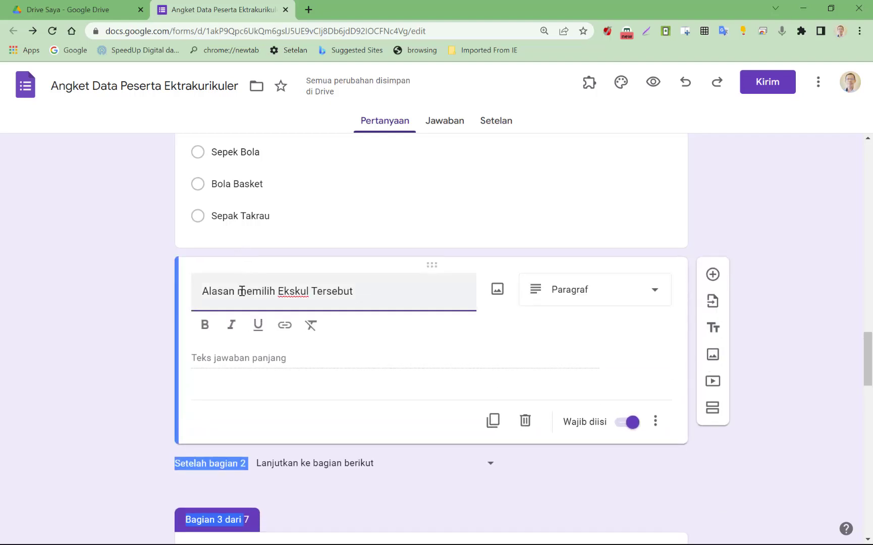
click(285, 492)
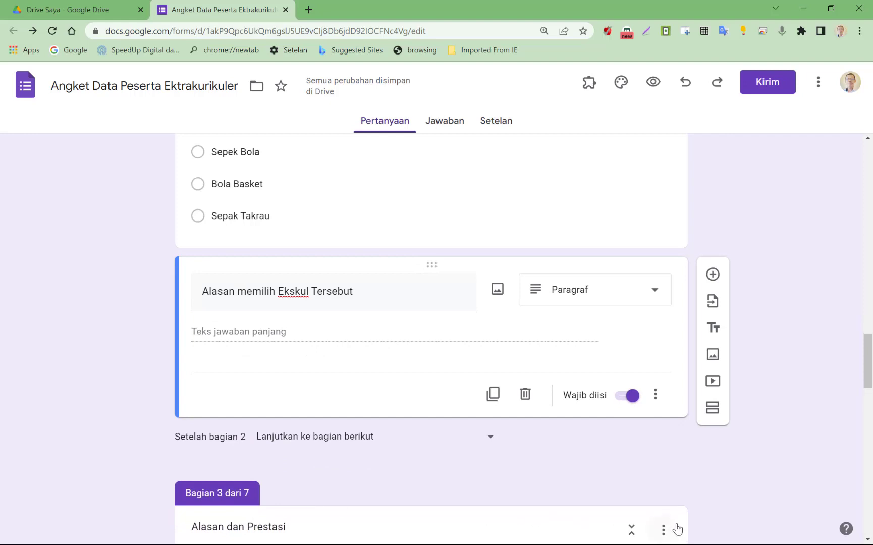
click(661, 533)
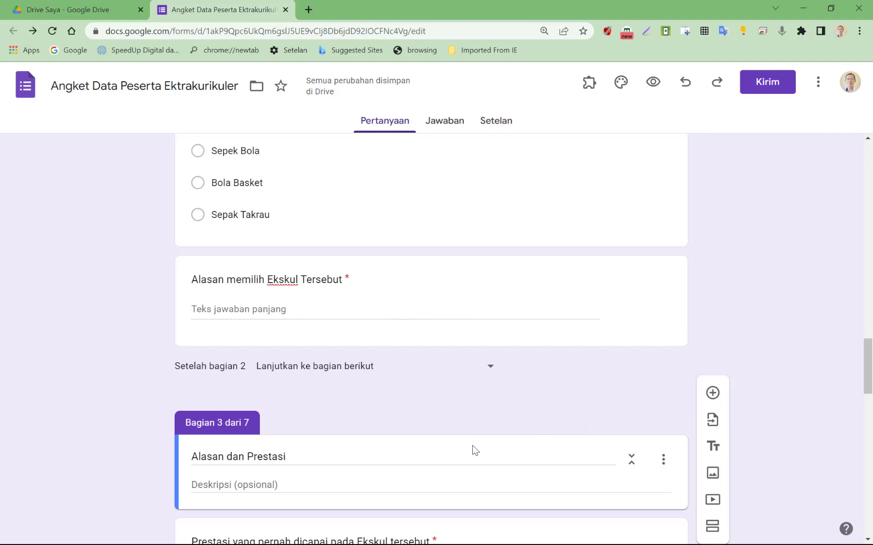
click(514, 480)
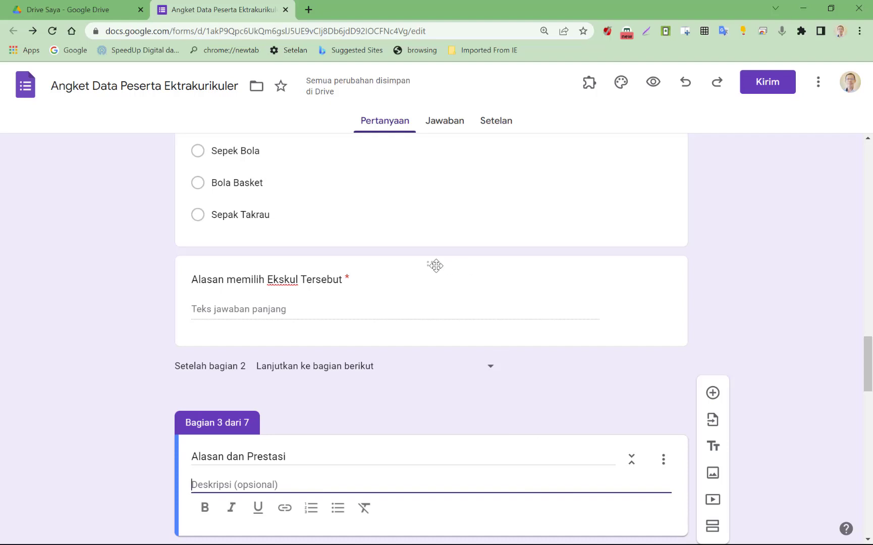
- Move the "Alasan memilih Ekskul Tersebut" question into section 3, directly below the "Alasan dan Prestasi" heading
drag(433, 264, 426, 461)
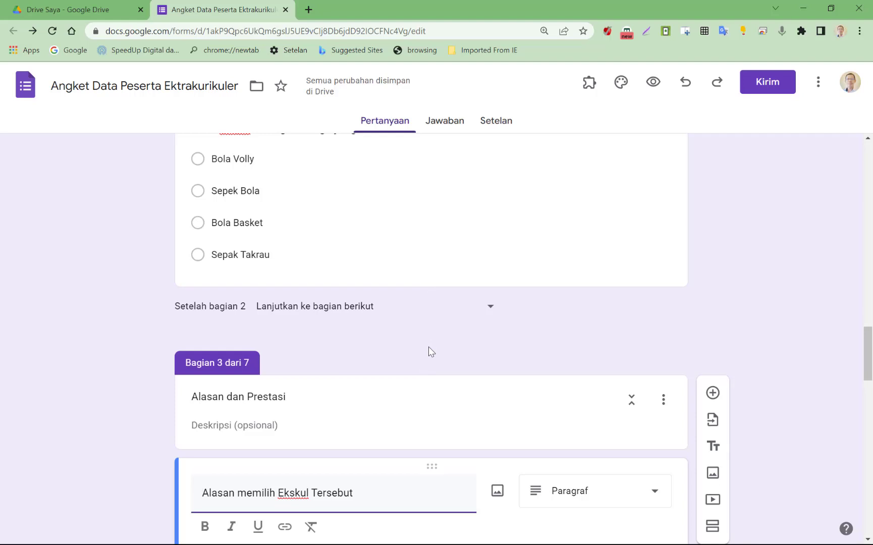
- Examine the section order, the questions in section 3 and the section each field option of the extracurricular question leads to
scroll(429, 347, up, 6)
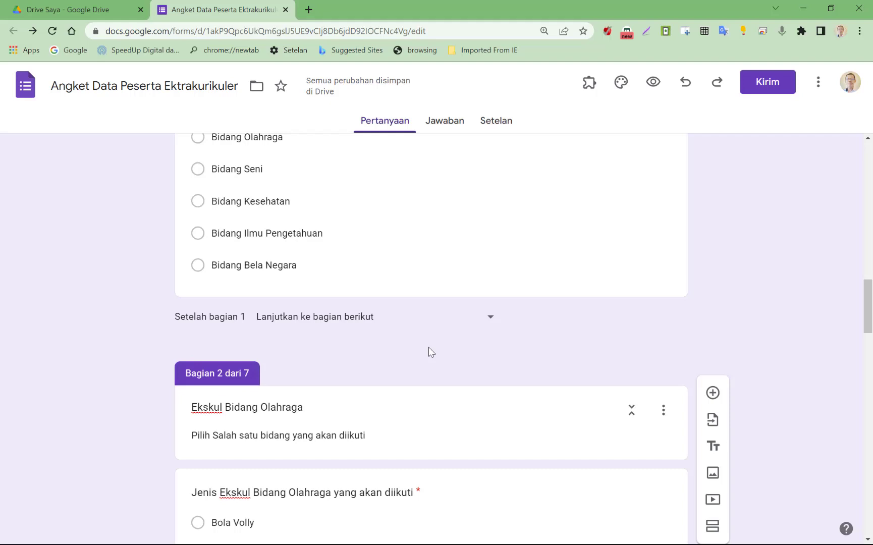
scroll(427, 348, down, 12)
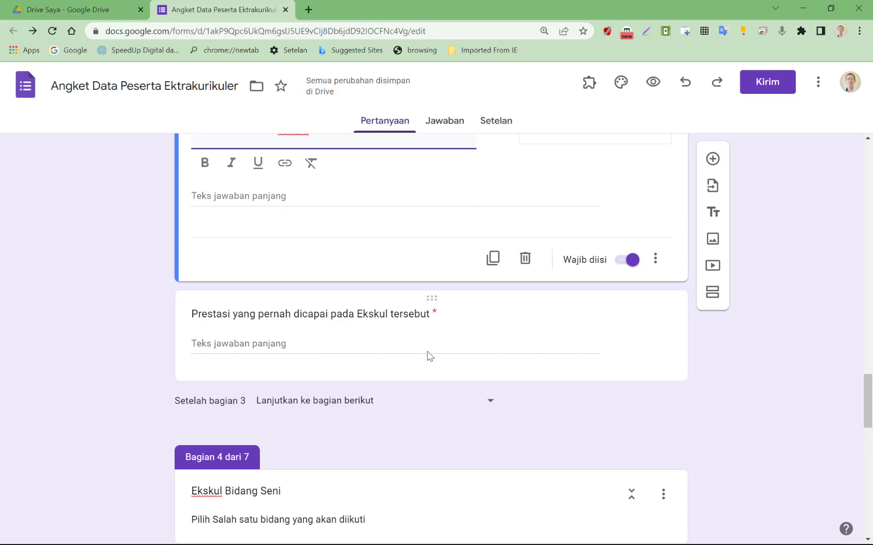
scroll(429, 357, up, 6)
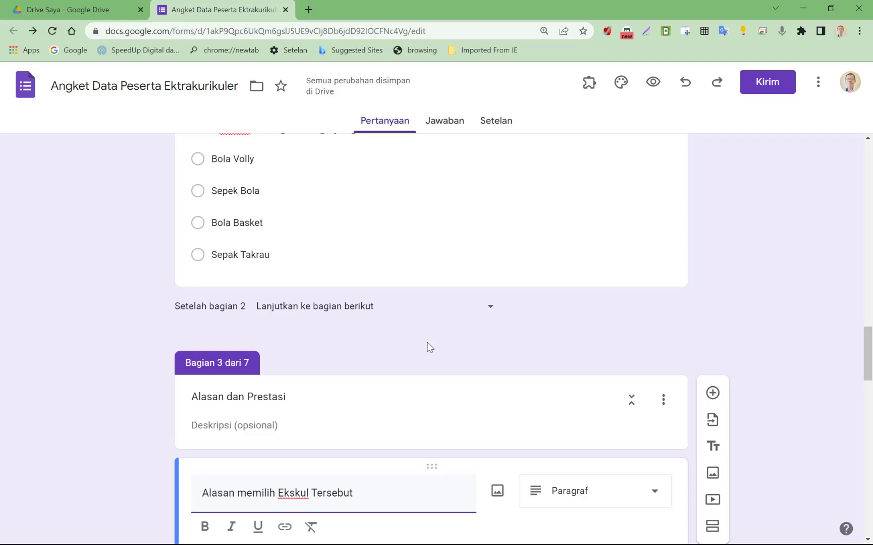
scroll(430, 347, up, 6)
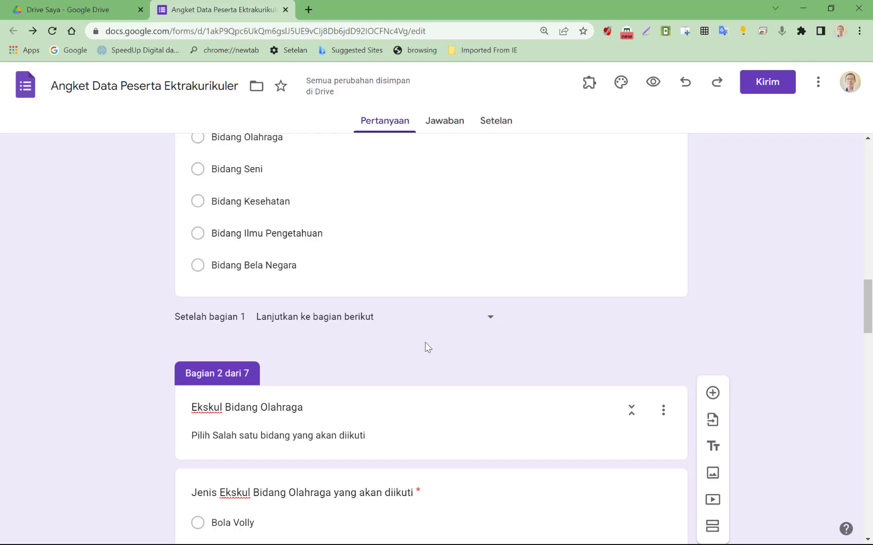
click(422, 252)
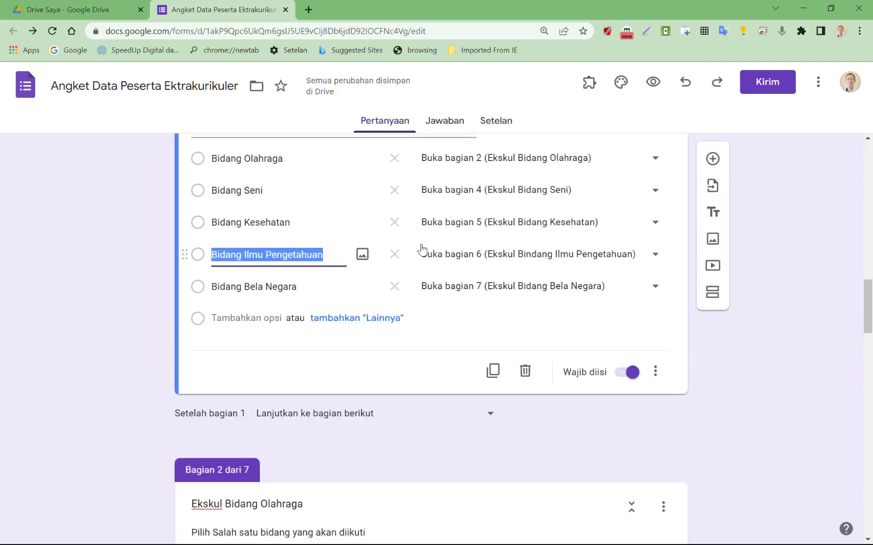
click(133, 355)
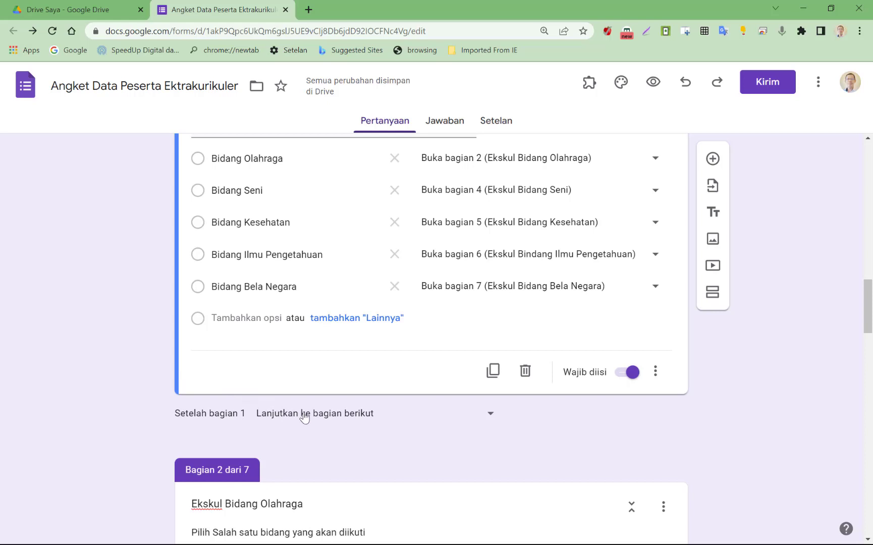
scroll(306, 418, down, 7)
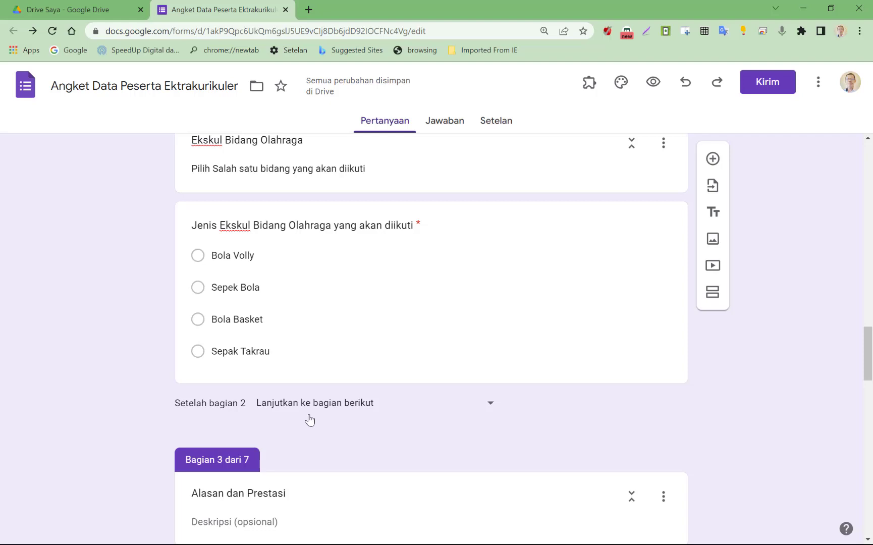
scroll(337, 415, down, 7)
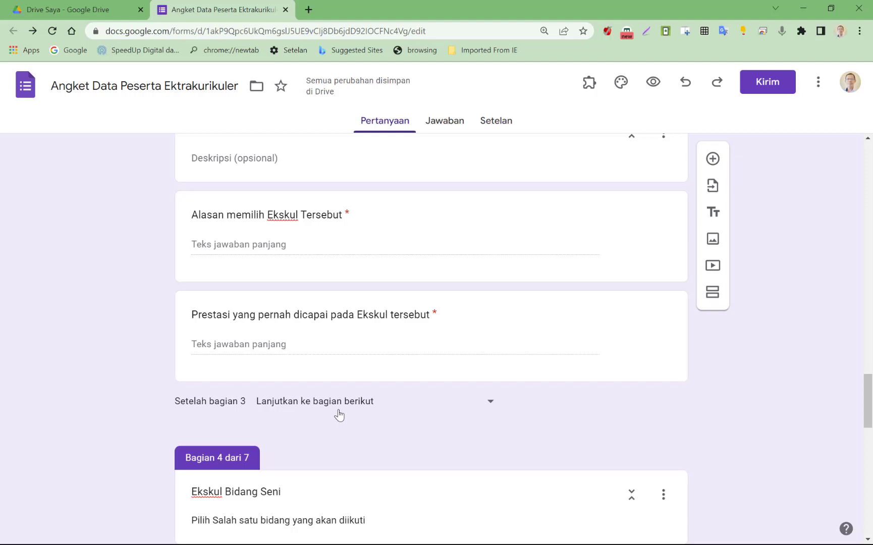
scroll(339, 415, up, 7)
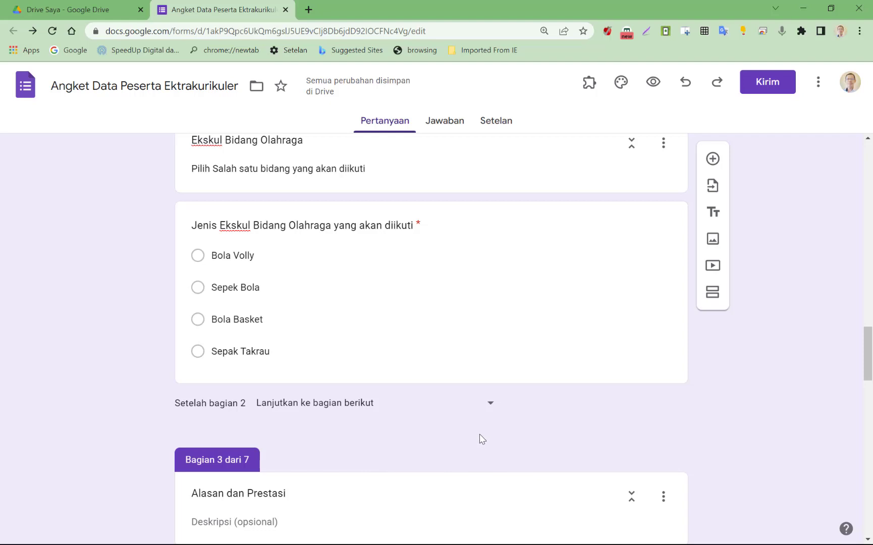
click(490, 407)
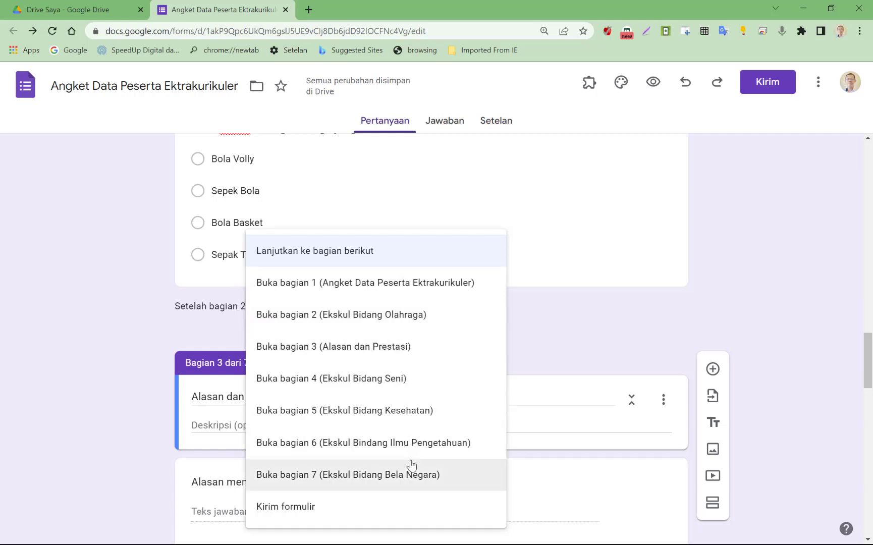
click(117, 413)
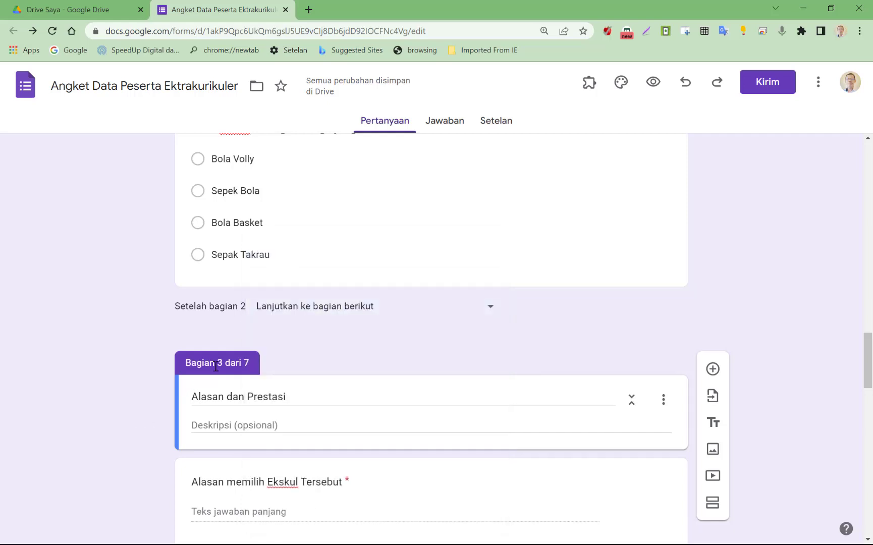
click(239, 397)
click(363, 353)
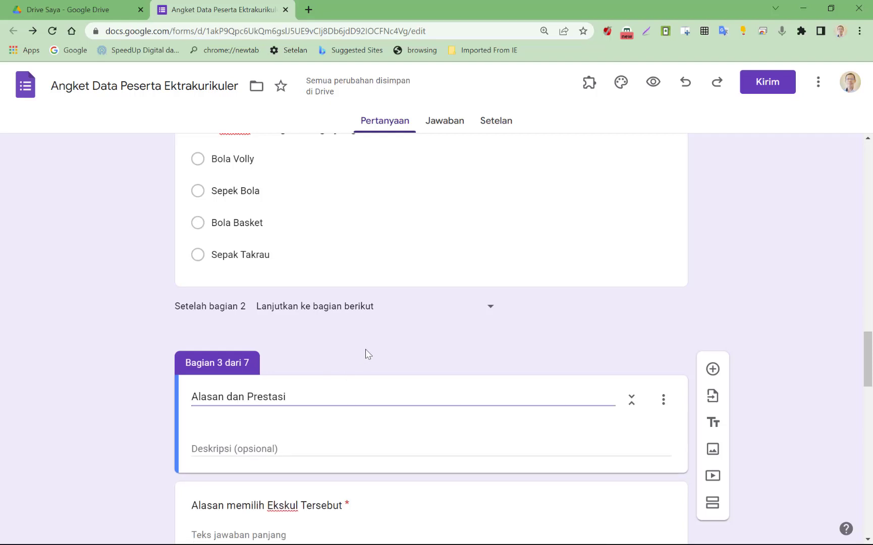
- Set the form to be submitted ("Kirim formulir") after section 3, "Alasan dan Prestasi"
scroll(369, 356, down, 7)
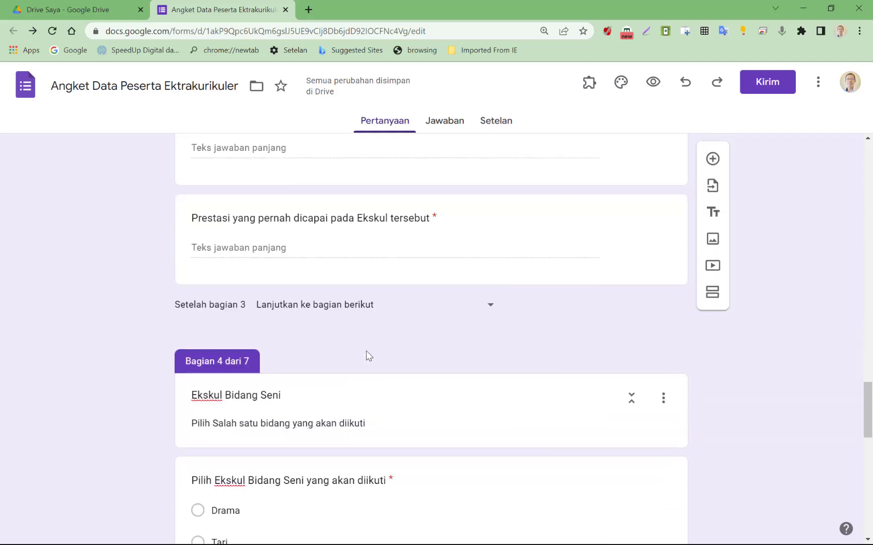
click(492, 311)
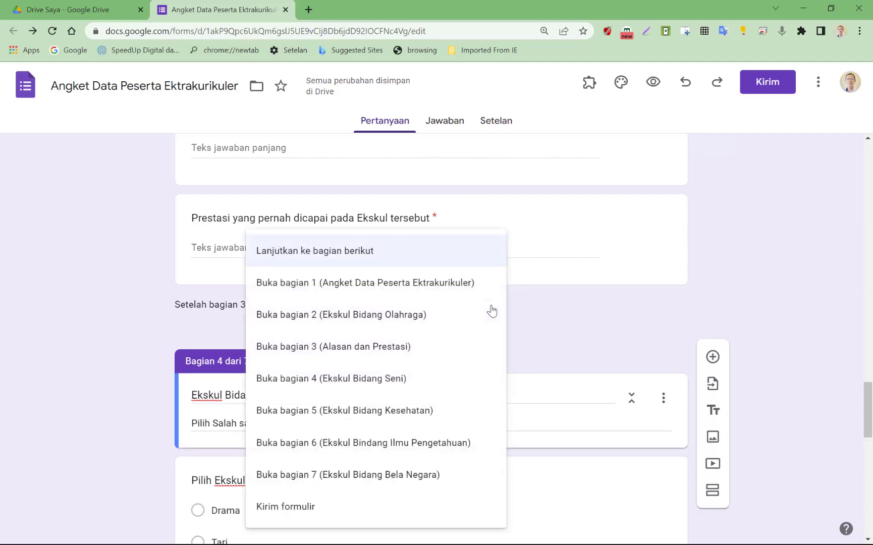
click(259, 506)
- Set section 2, "Ekskul Bidang Olahraga", to continue to section 3 (Alasan dan Prestasi)
scroll(377, 389, up, 7)
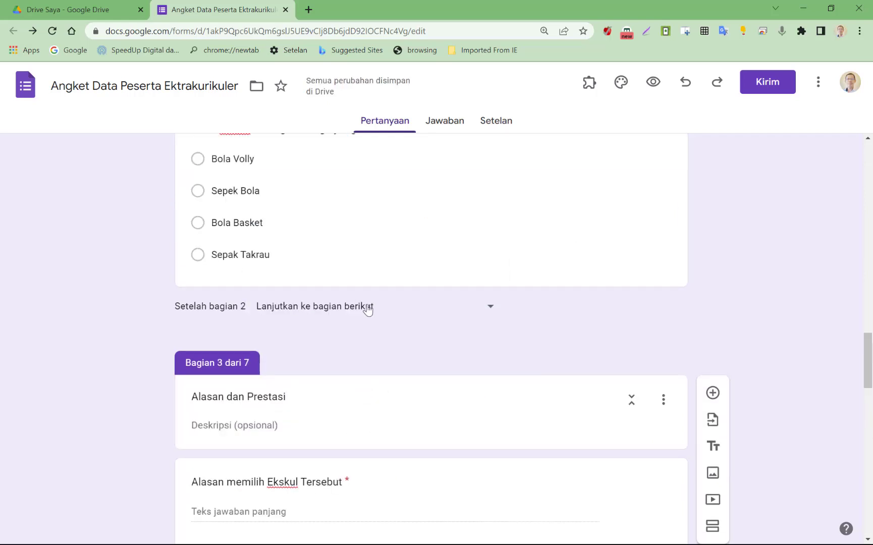
click(488, 309)
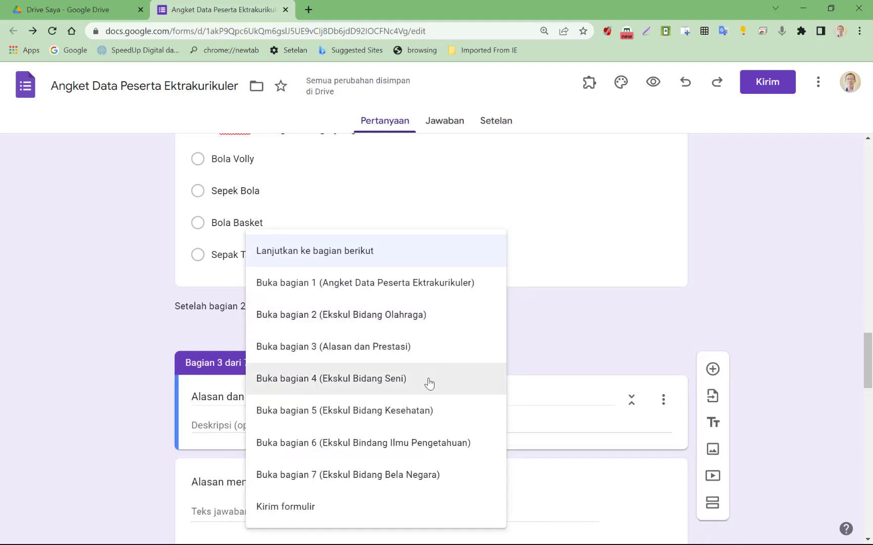
click(411, 356)
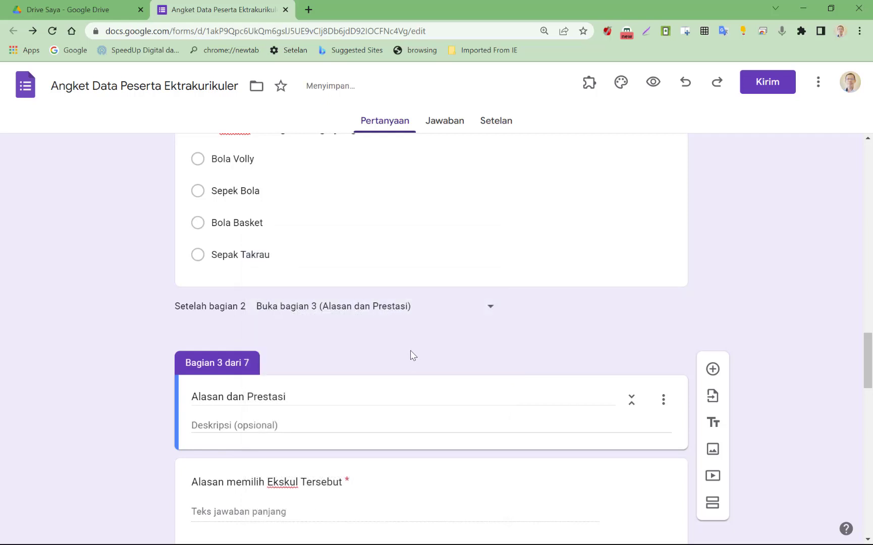
scroll(411, 352, up, 7)
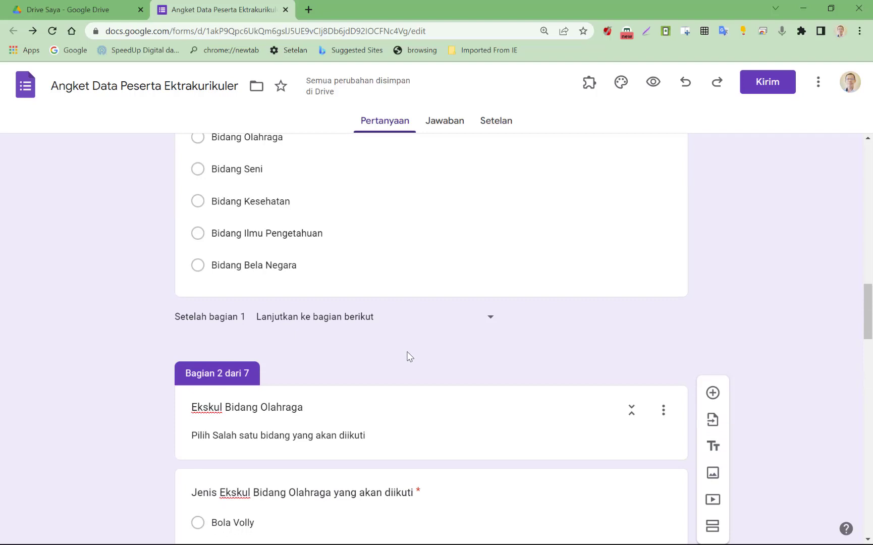
scroll(407, 352, down, 7)
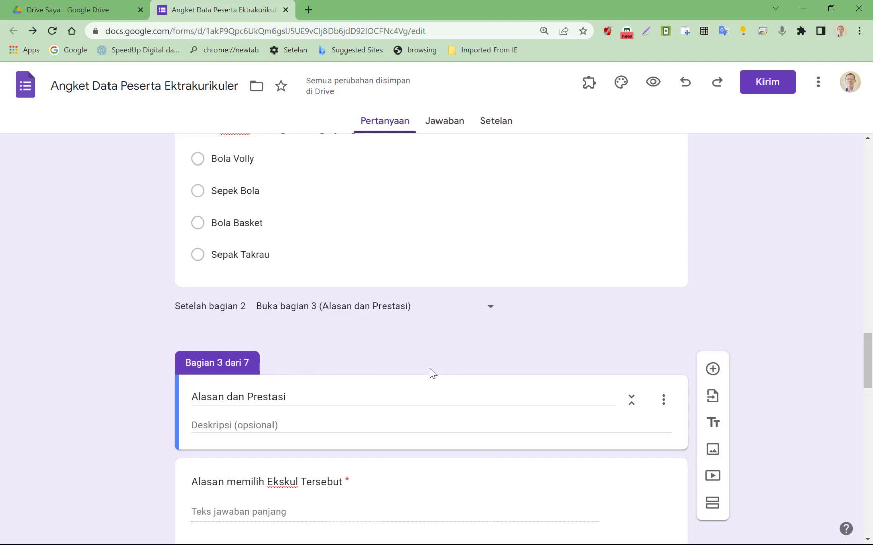
- Set section 4, "Ekskul Bidang Seni", to continue to section 3 (Alasan dan Prestasi)
scroll(430, 370, down, 7)
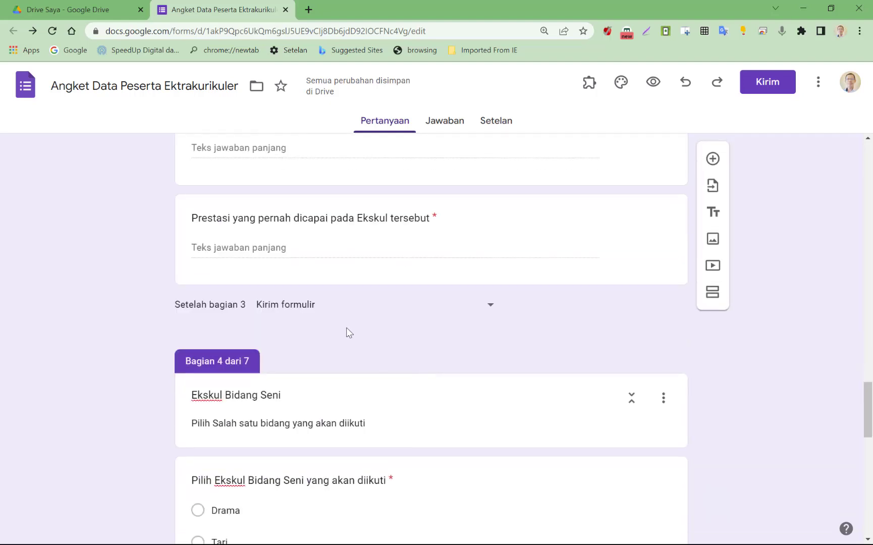
scroll(347, 331, up, 7)
scroll(346, 331, down, 7)
drag(870, 406, 870, 427)
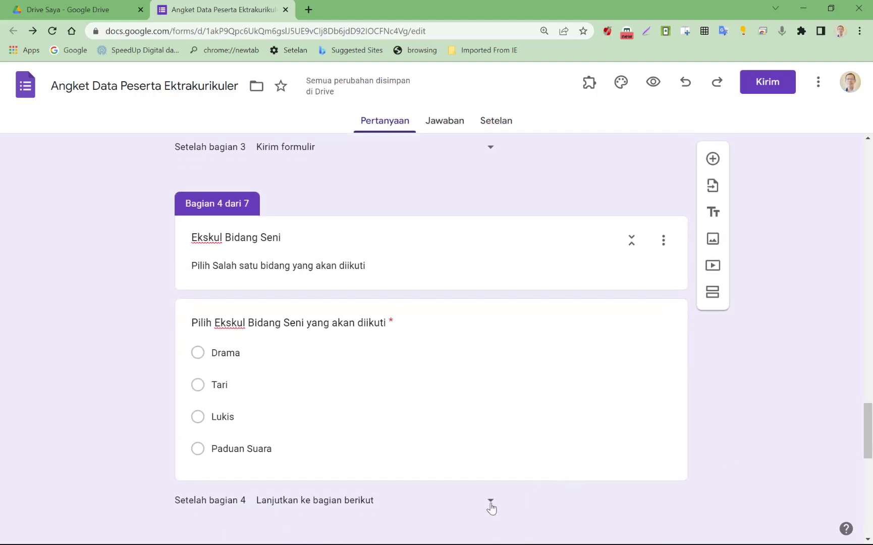
click(492, 506)
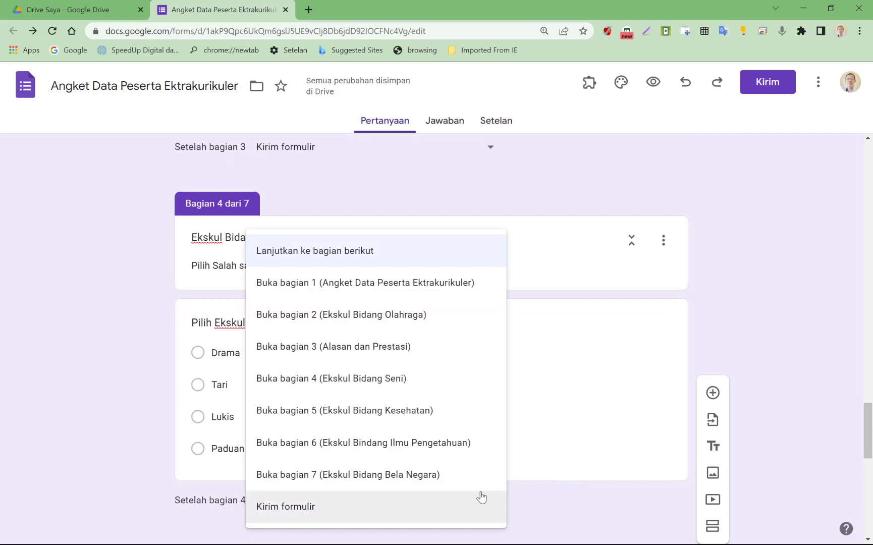
click(388, 356)
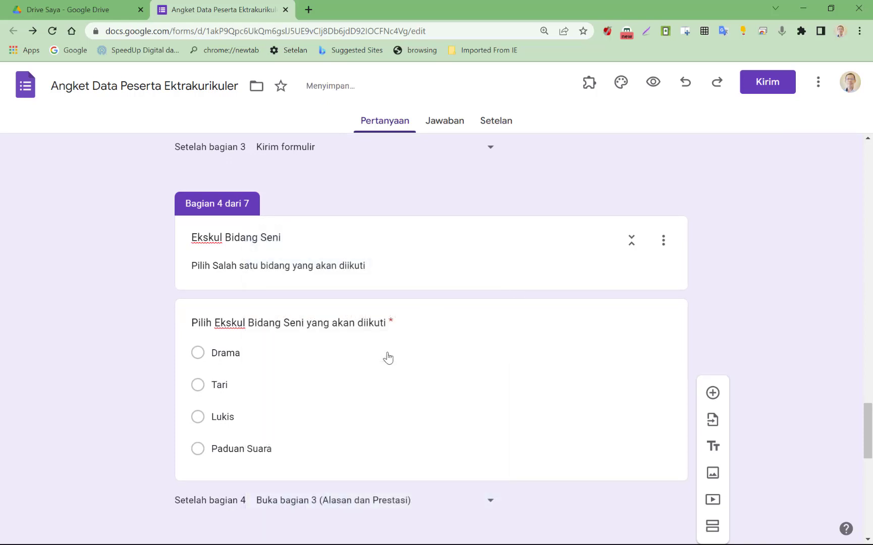
scroll(390, 355, up, 7)
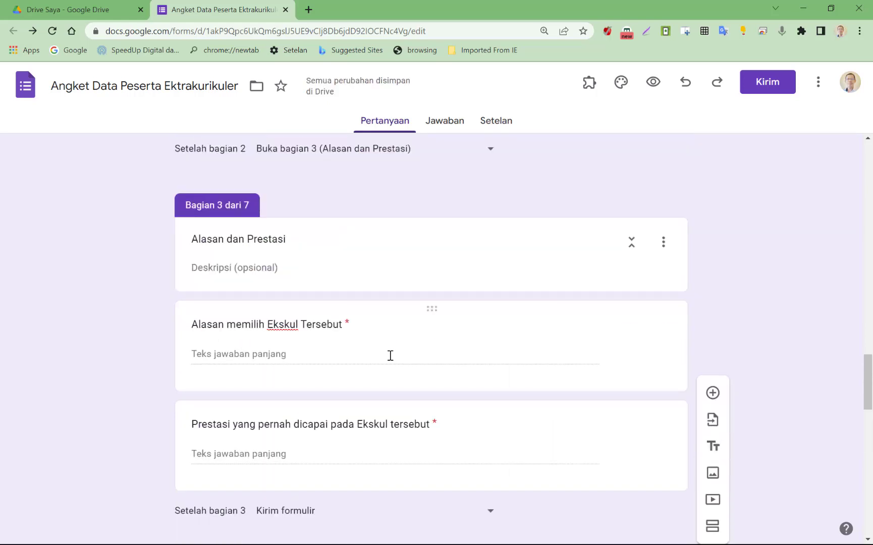
scroll(390, 355, down, 7)
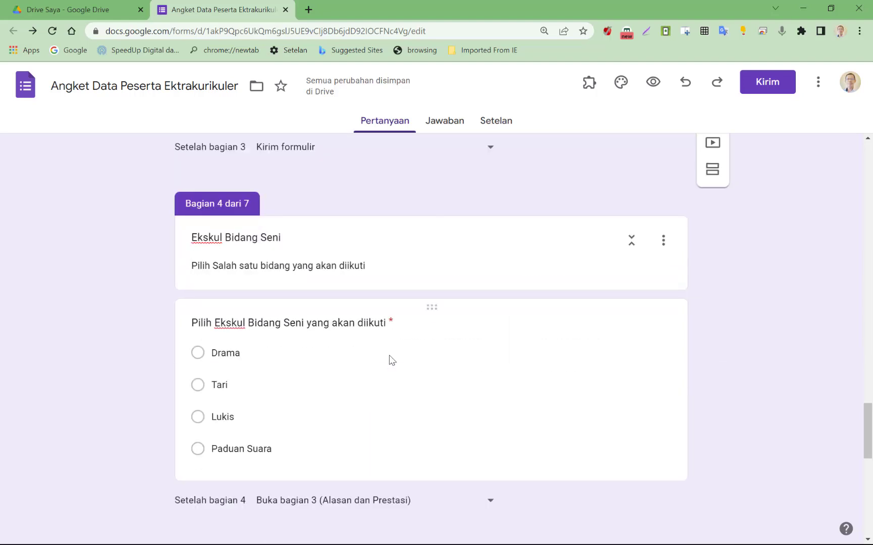
scroll(389, 359, down, 7)
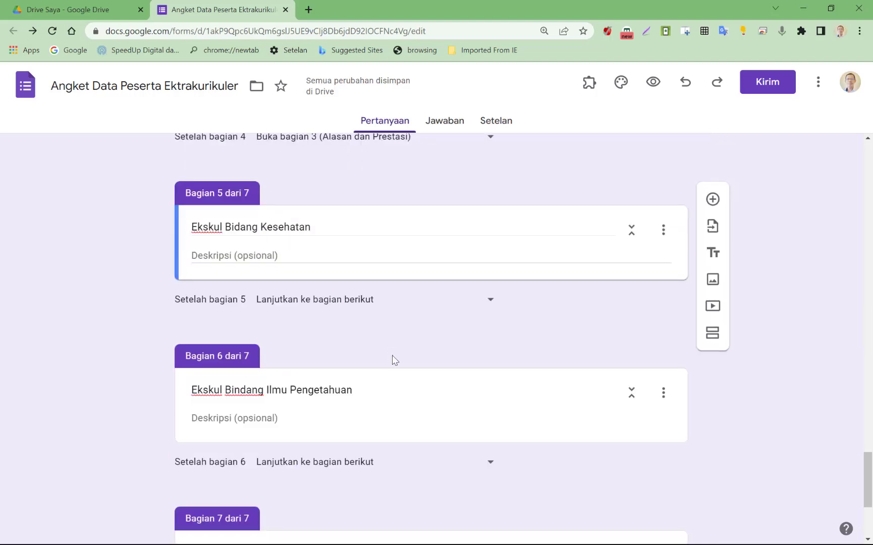
scroll(391, 358, up, 7)
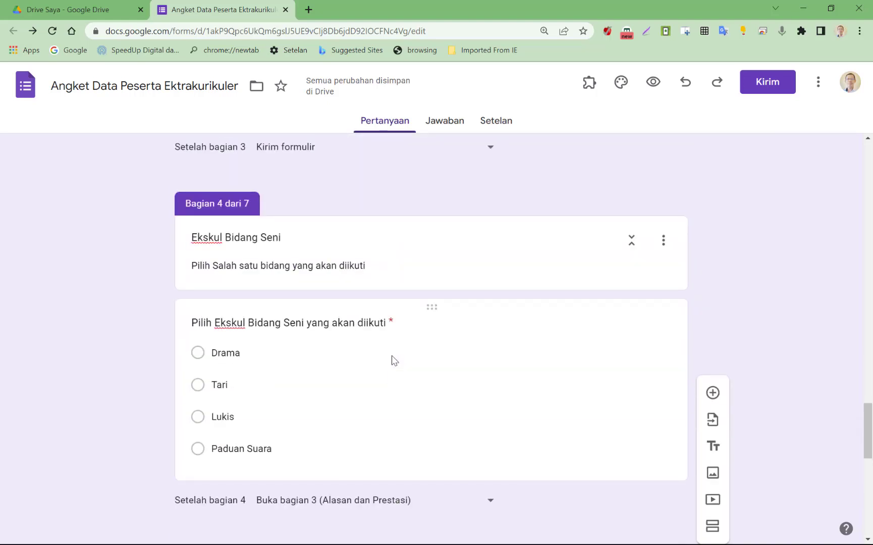
scroll(394, 359, down, 7)
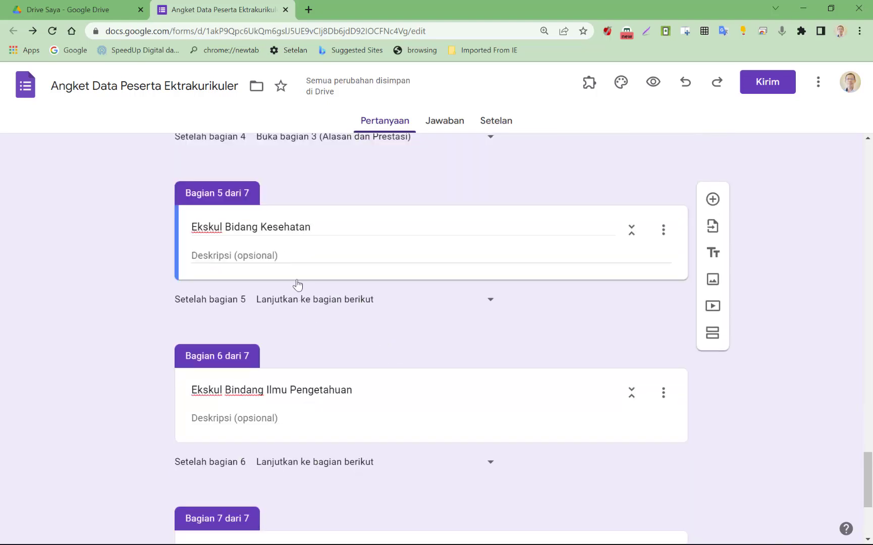
click(296, 255)
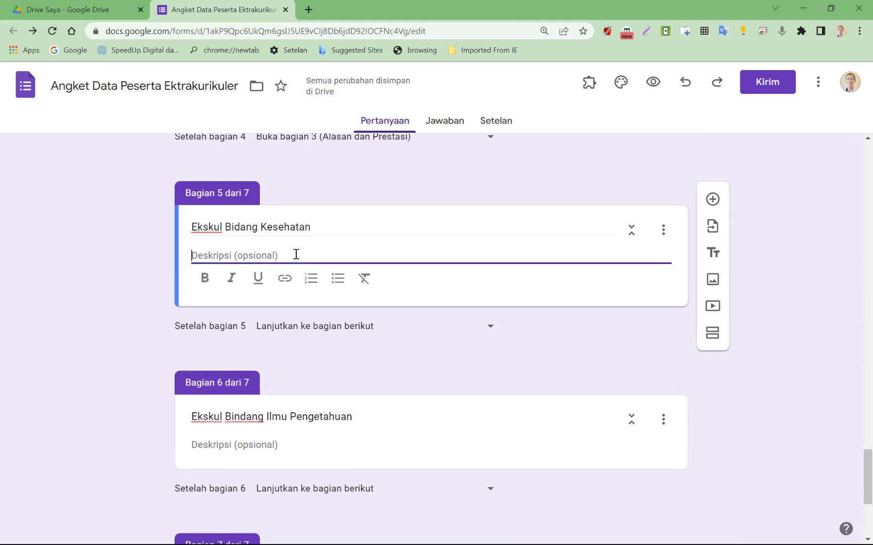
text(Pil)
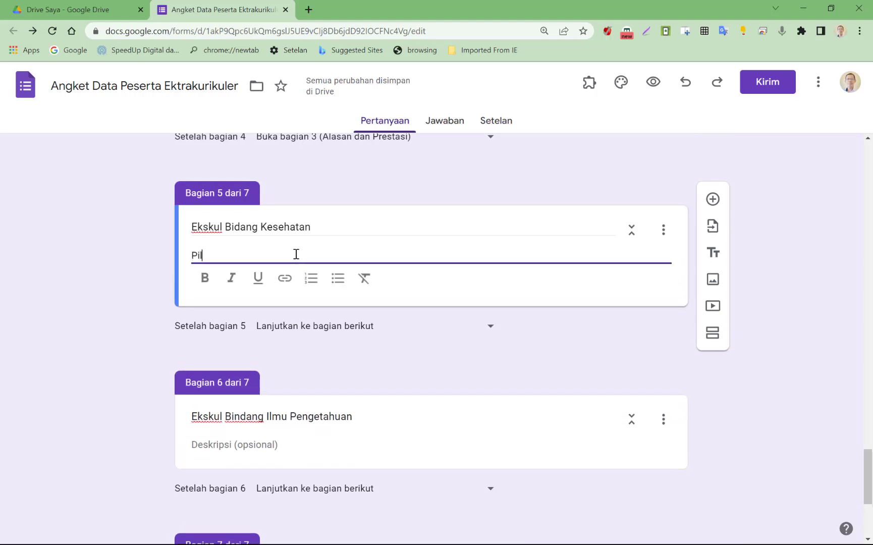
text(ih E)
scroll(291, 272, up, 7)
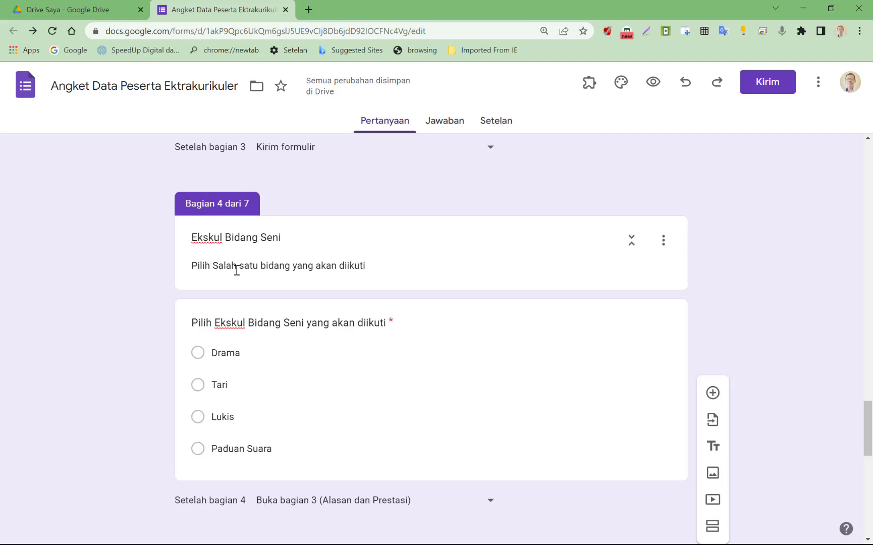
scroll(241, 277, down, 7)
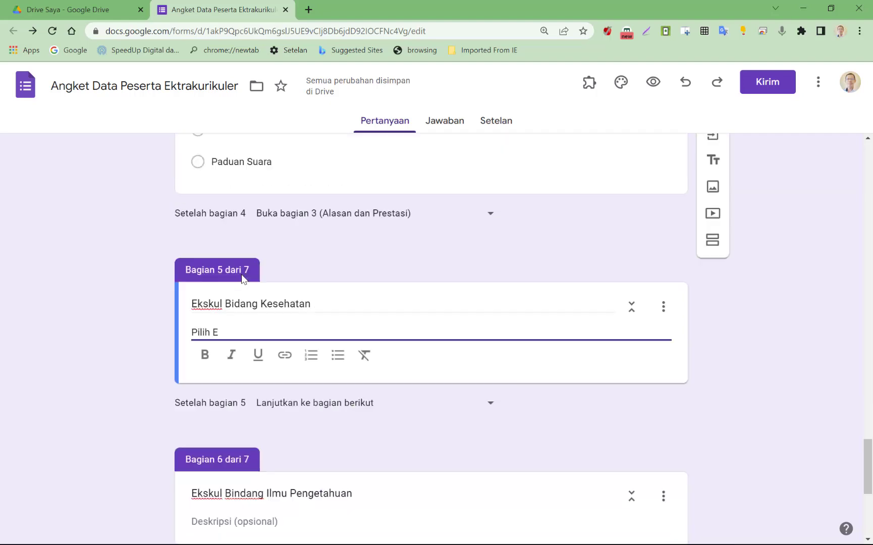
key(BackSpace)
key(BackSpace)
key(BackSpace)
key(BackSpace)
key(BackSpace)
key(BackSpace)
key(BackSpace)
key(BackSpace)
key(BackSpace)
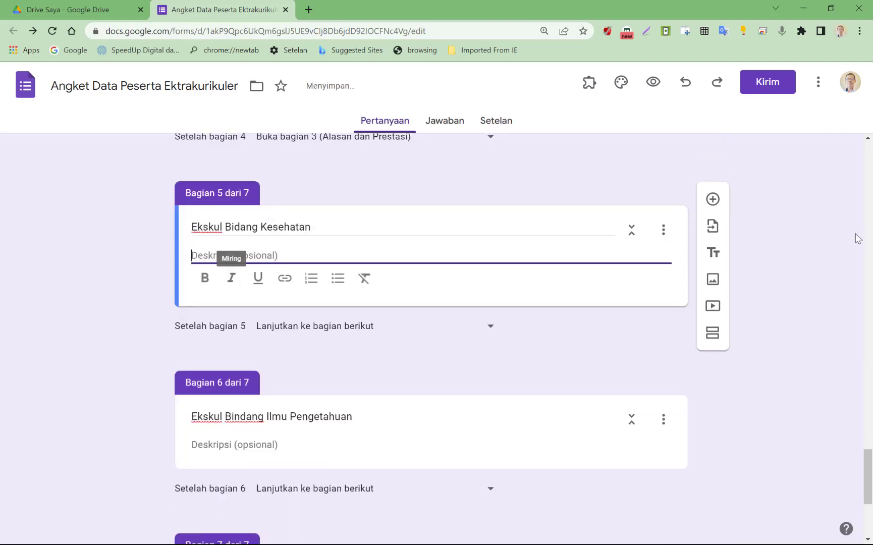
- Add a question to section 5, "Ekskul Bidang Kesehatan", reading "Pilih salah satu Ekskul Bidang Kesehatan yang akan diikuti"
click(709, 200)
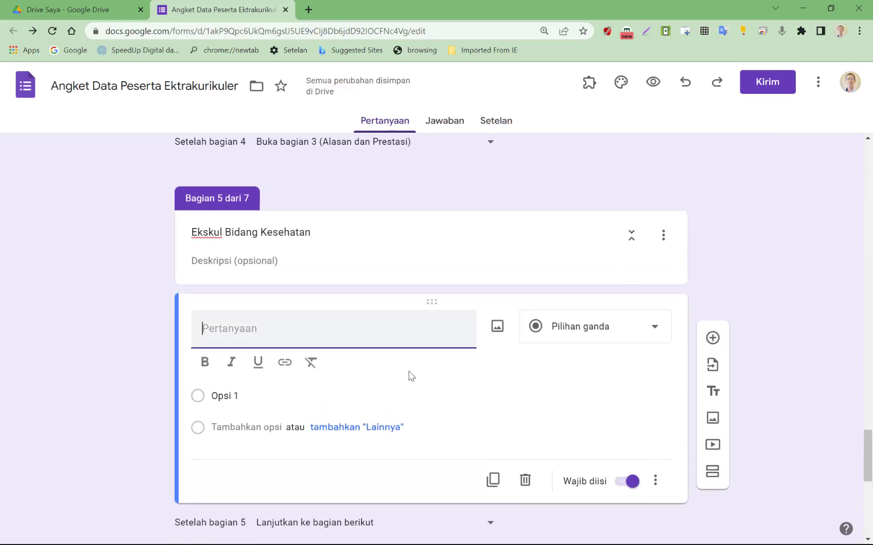
text(Pilih salah satu )
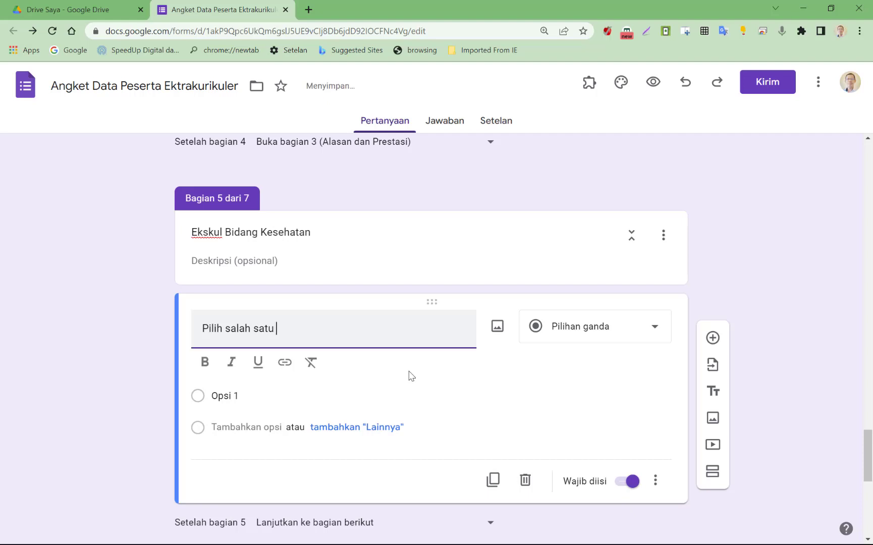
text(Ekskul Bid)
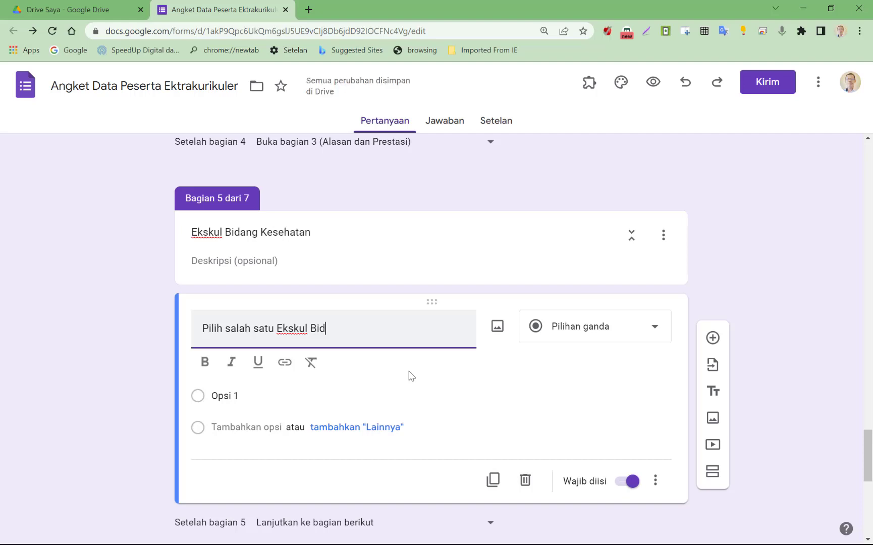
text(ang K)
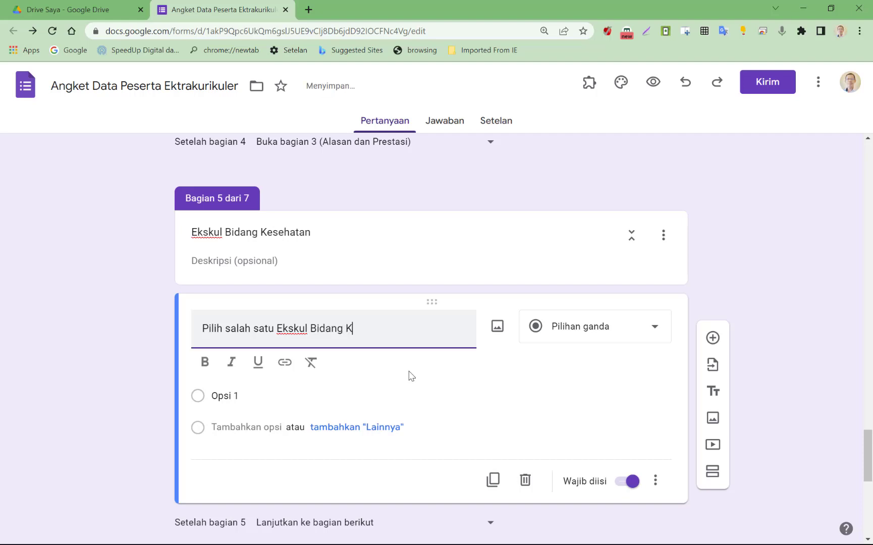
text(esehatan )
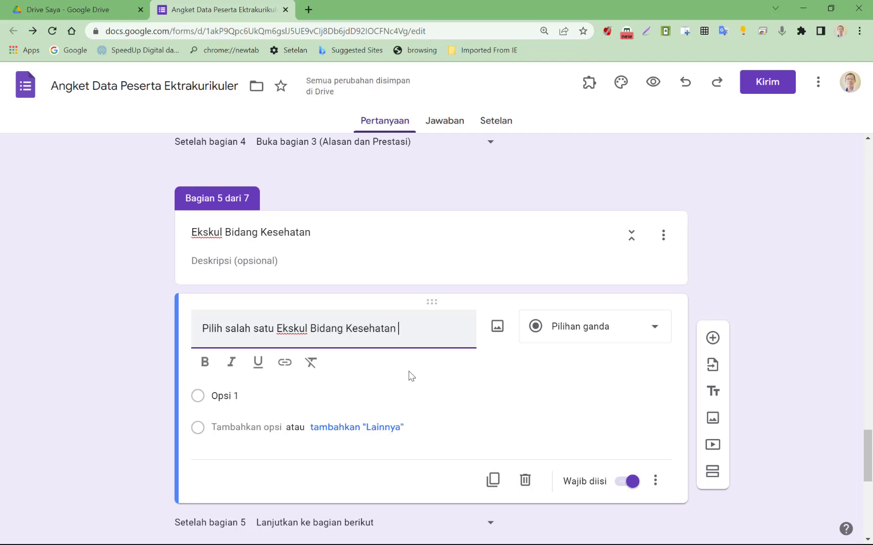
text(yang kamu in)
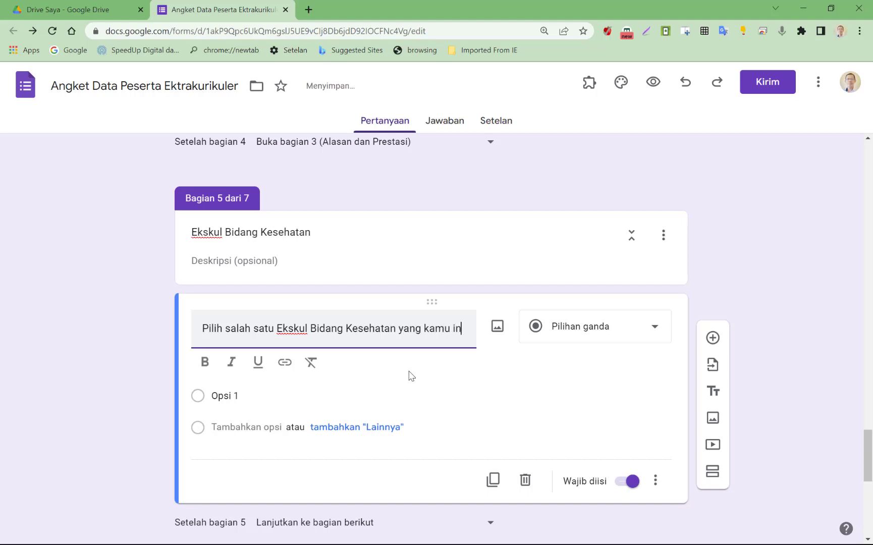
text(gin)
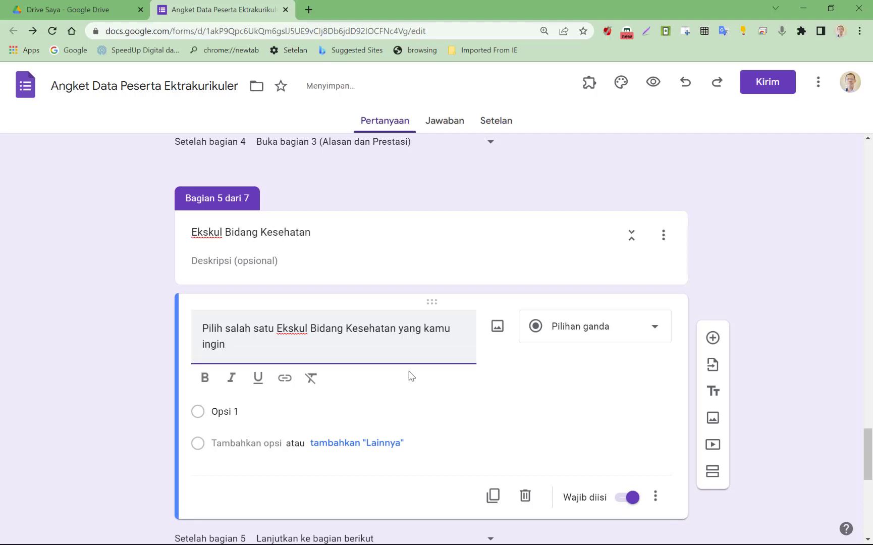
key(BackSpace)
key(BackSpace)
key(BackSpace)
key(BackSpace)
key(BackSpace)
key(BackSpace)
key(BackSpace)
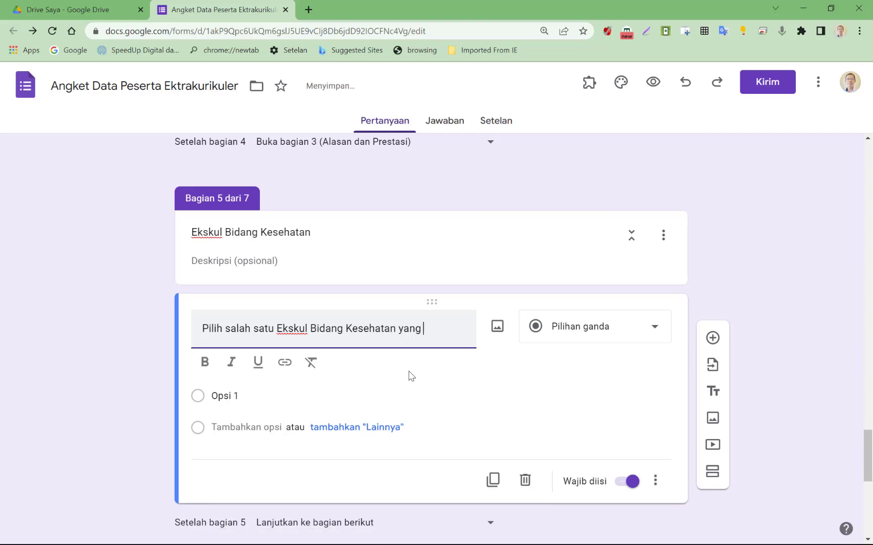
text(akan diikuti)
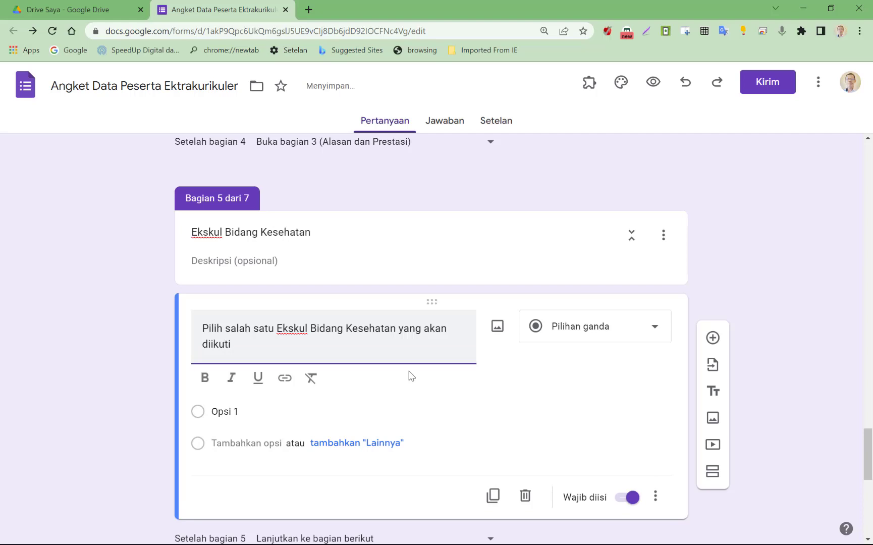
- Enter PMR, UKS and PIKR as the answer options of the Ekskul Bidang Kesehatan question
click(344, 413)
text(PMR)
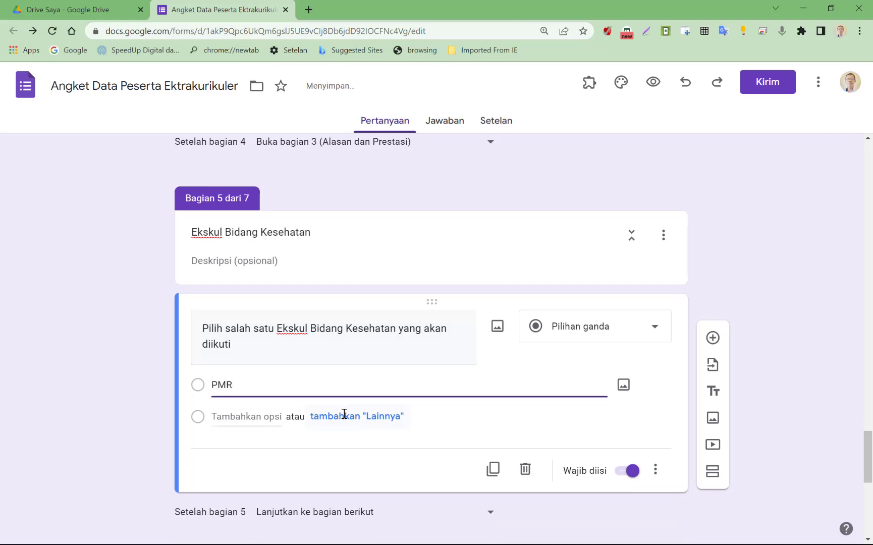
key(Return)
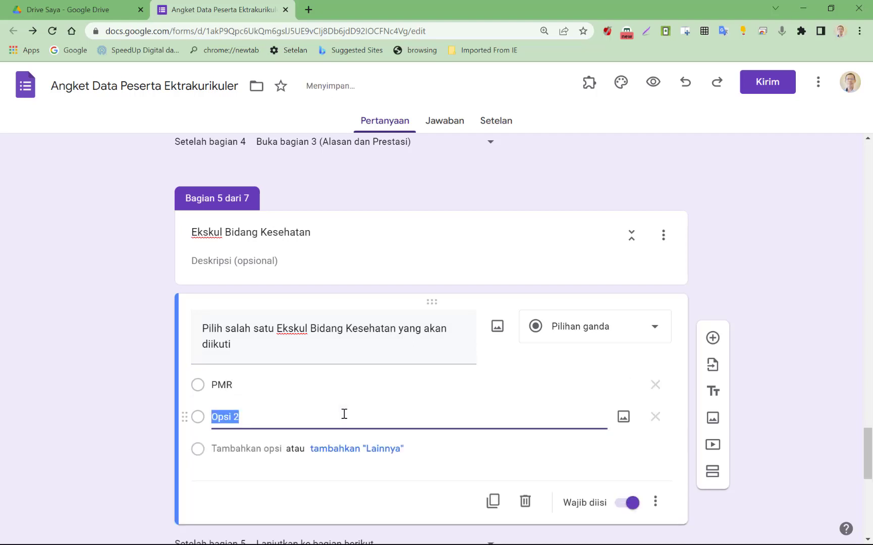
text(UKS)
key(Return)
text(PI)
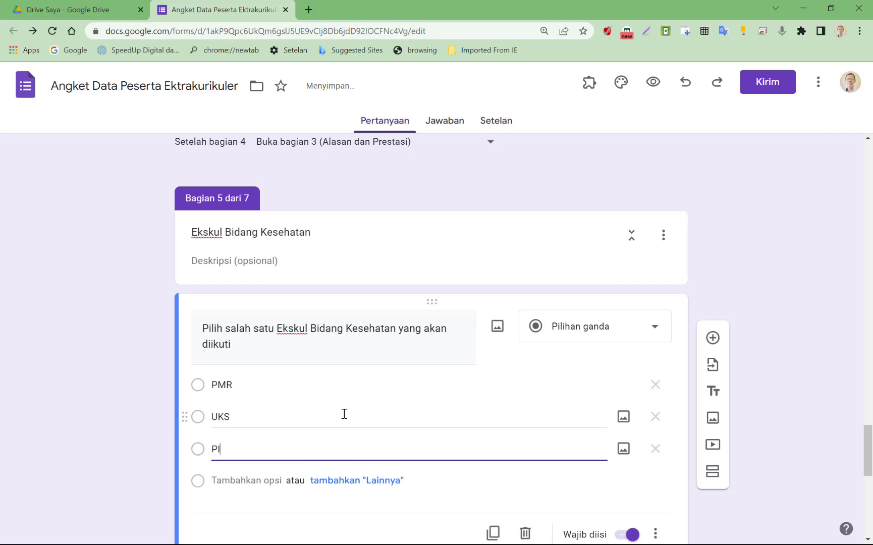
text(KR)
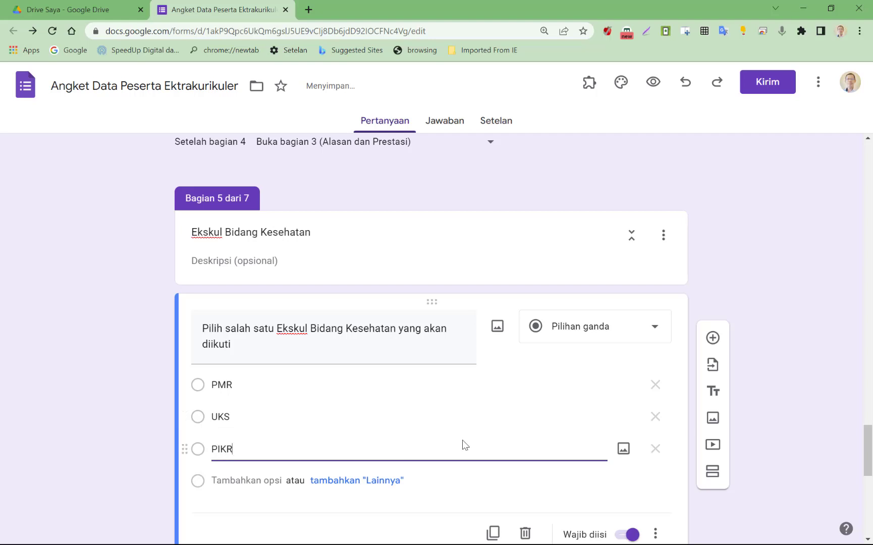
- Set section 5, "Ekskul Bidang Kesehatan", to continue to section 3 (Alasan dan Prestasi)
scroll(462, 467, down, 7)
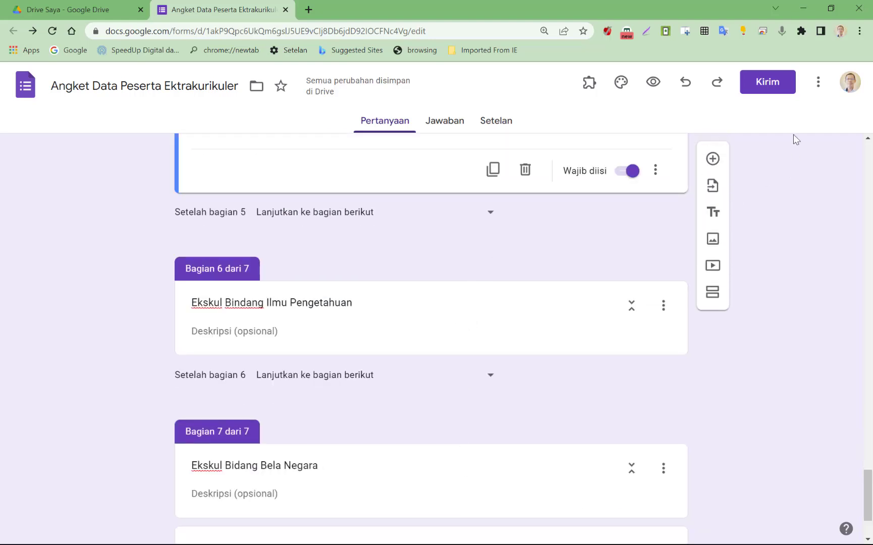
click(868, 139)
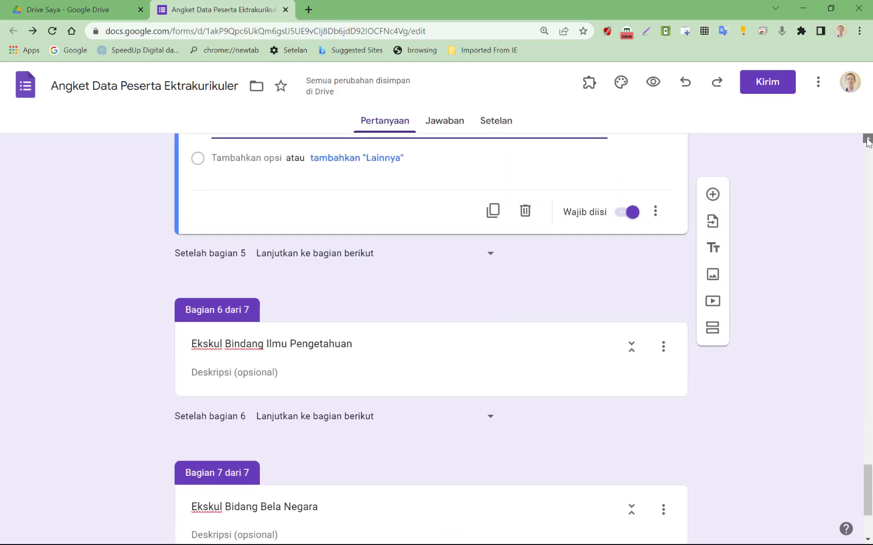
click(867, 138)
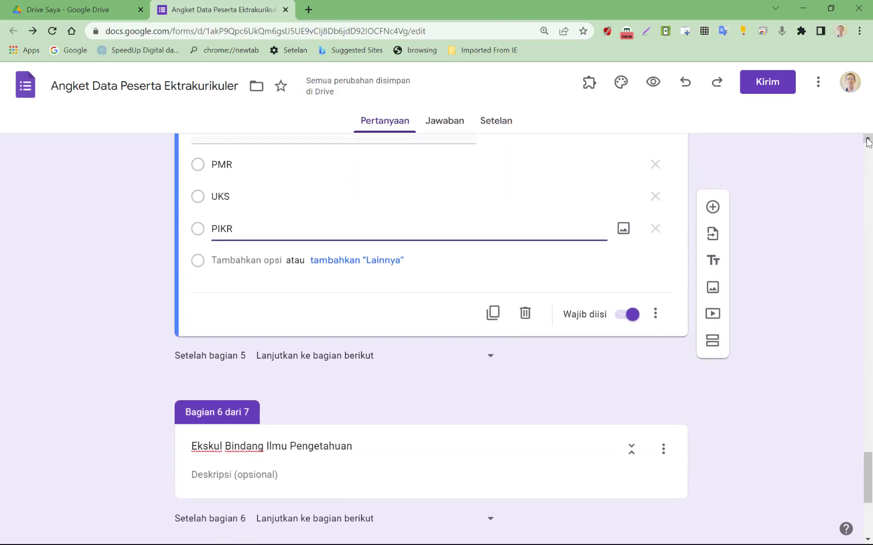
click(488, 359)
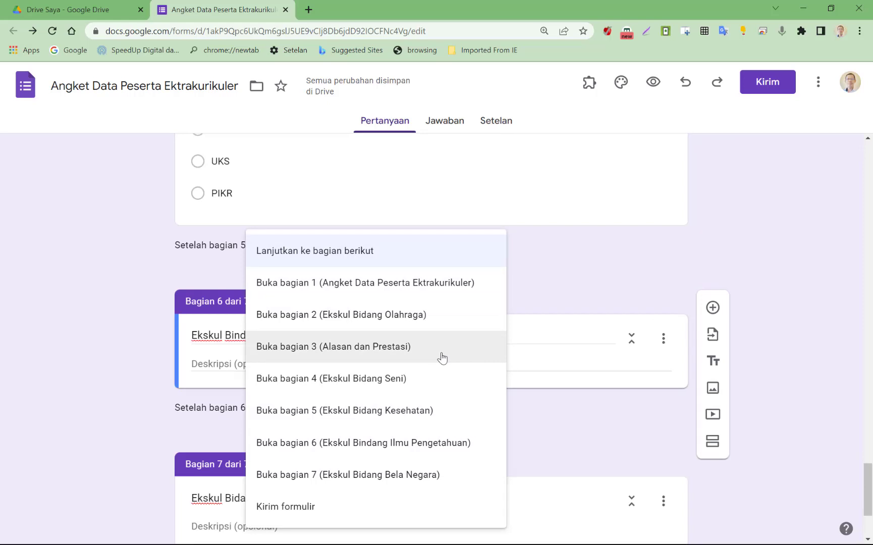
click(426, 357)
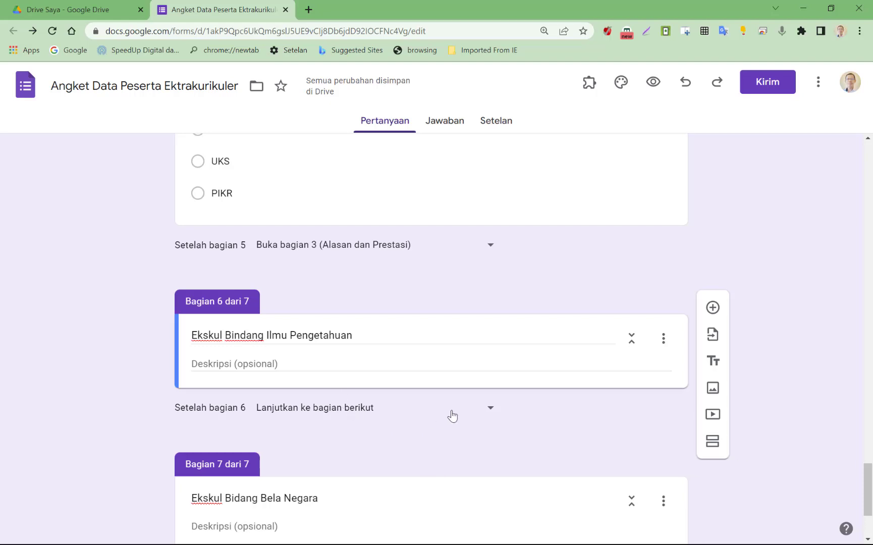
- Add a question to section 6, "Ekskul Bindang Ilmu Pengetahuan", reading "Pilh Ekskul Bidang Ilmu Pengetahuan Yang akan Diikuti"
click(505, 362)
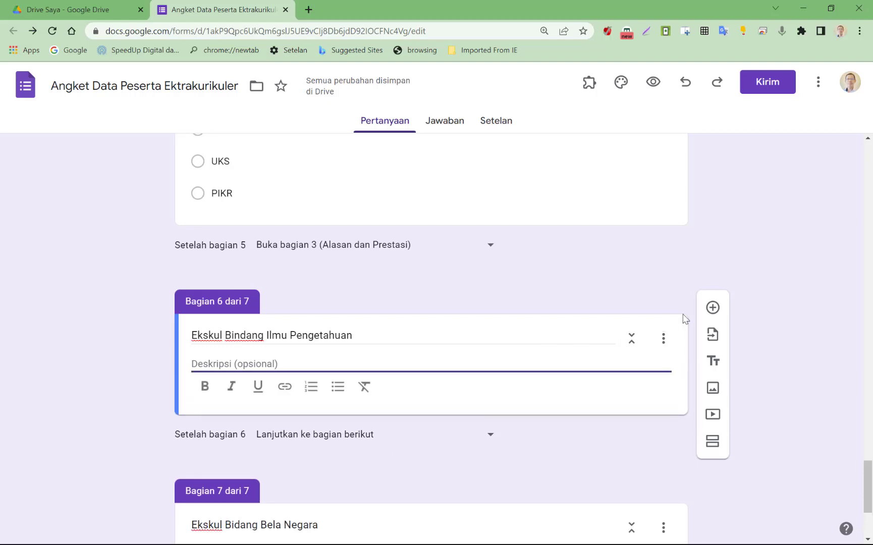
click(704, 312)
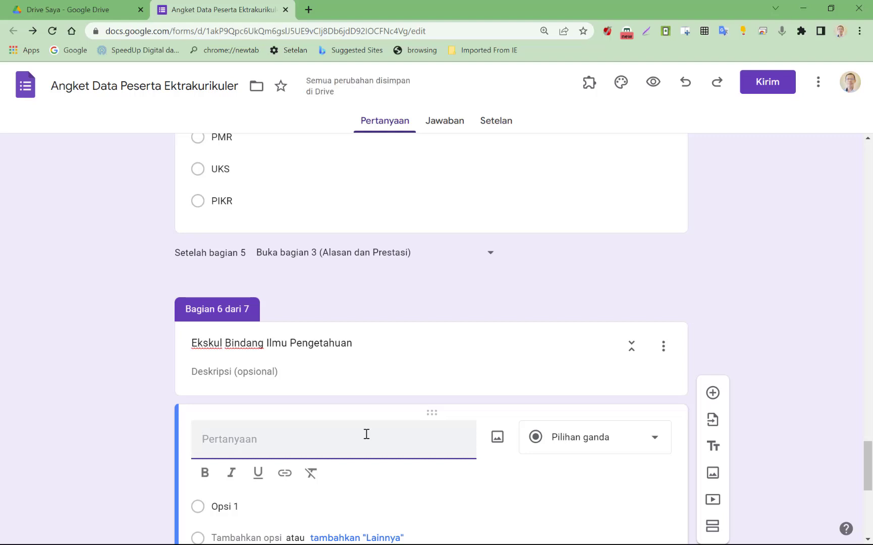
text(Pilh)
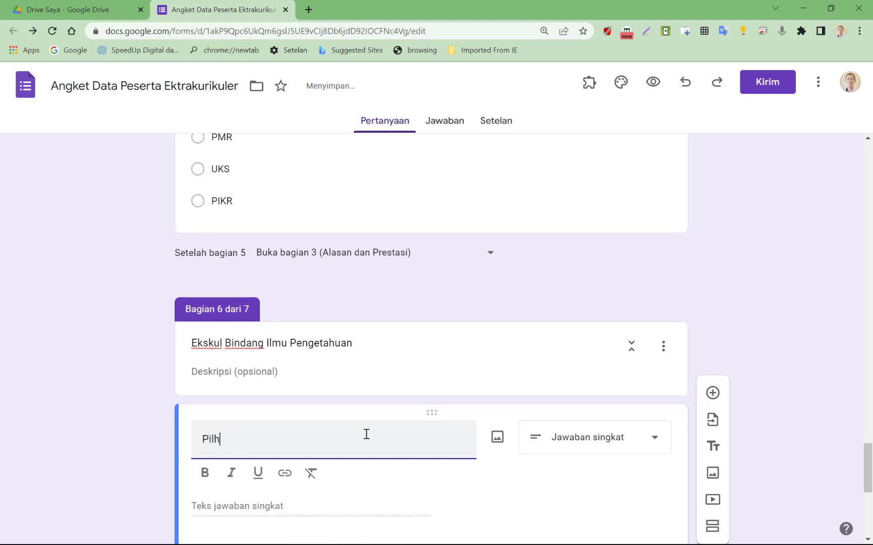
text( Ekskul )
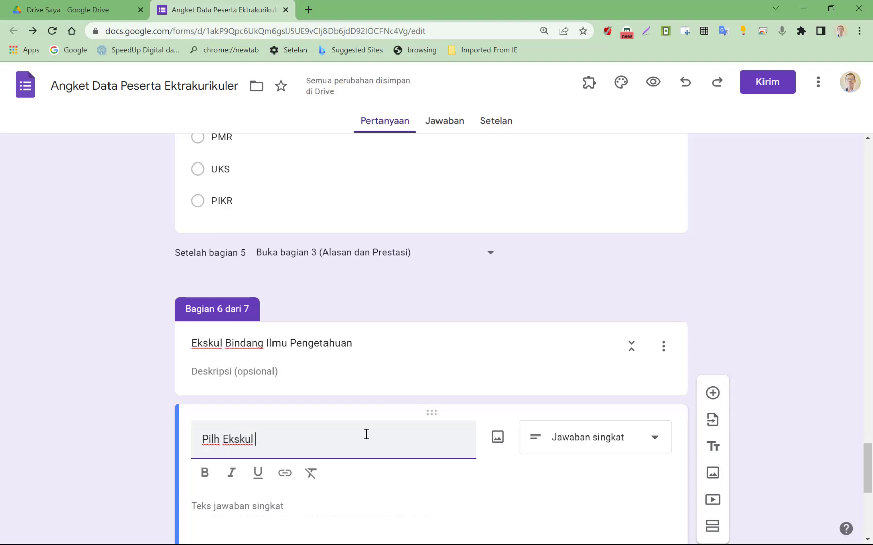
text(Yang akan )
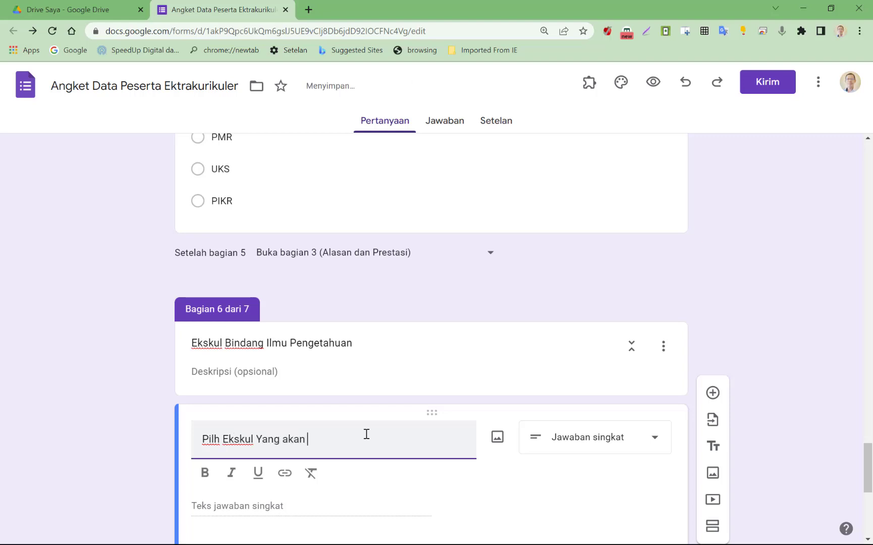
text(Diikut)
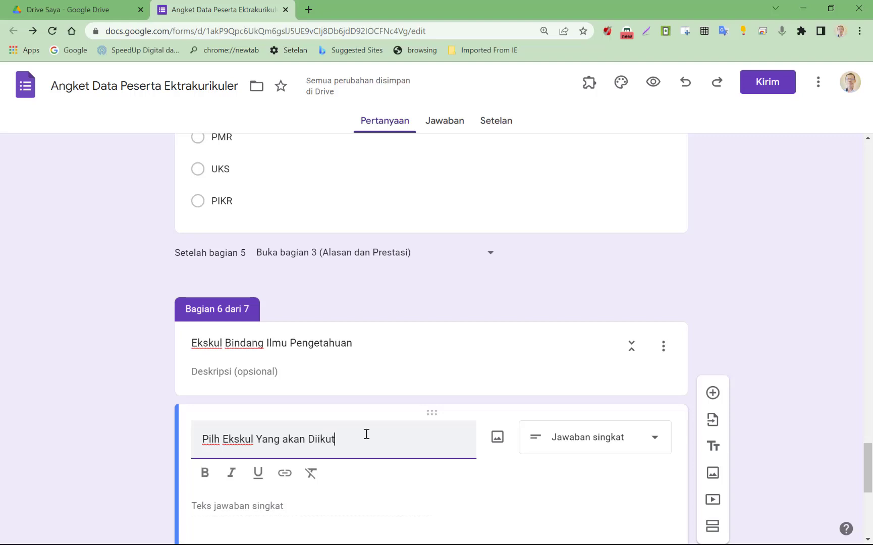
text( i)
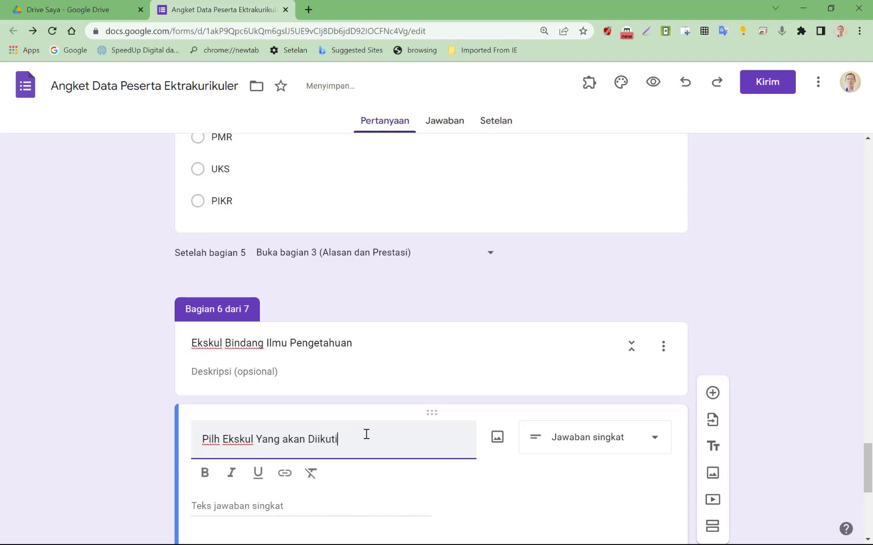
key(Left)
key(Left)
key(Left)
key(Left)
key(Left)
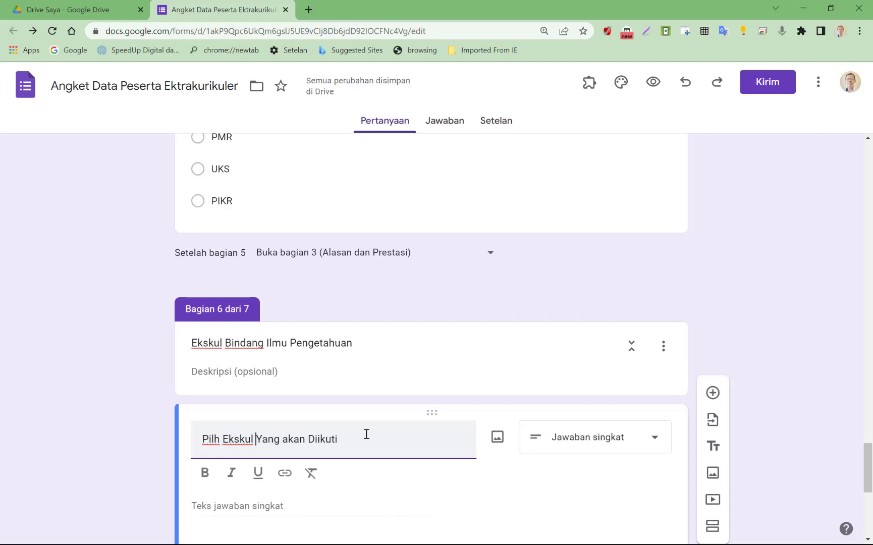
text(B)
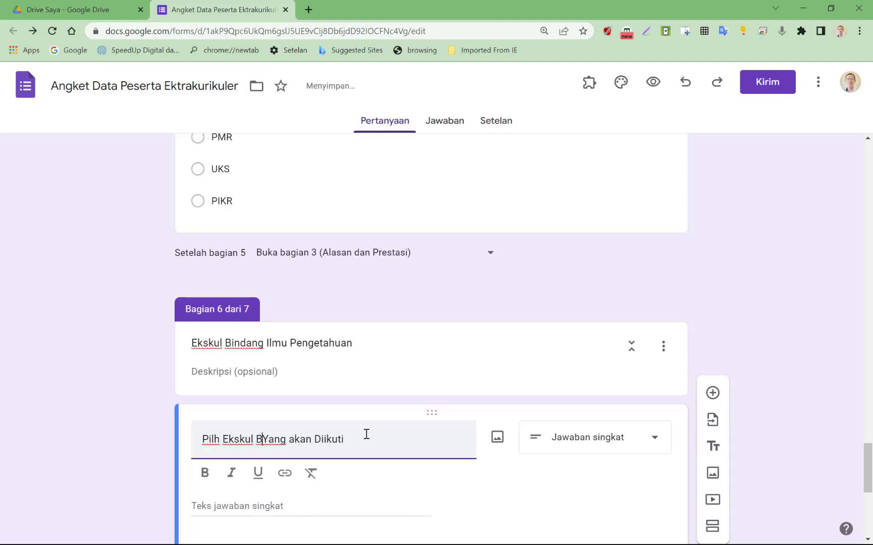
text(idang )
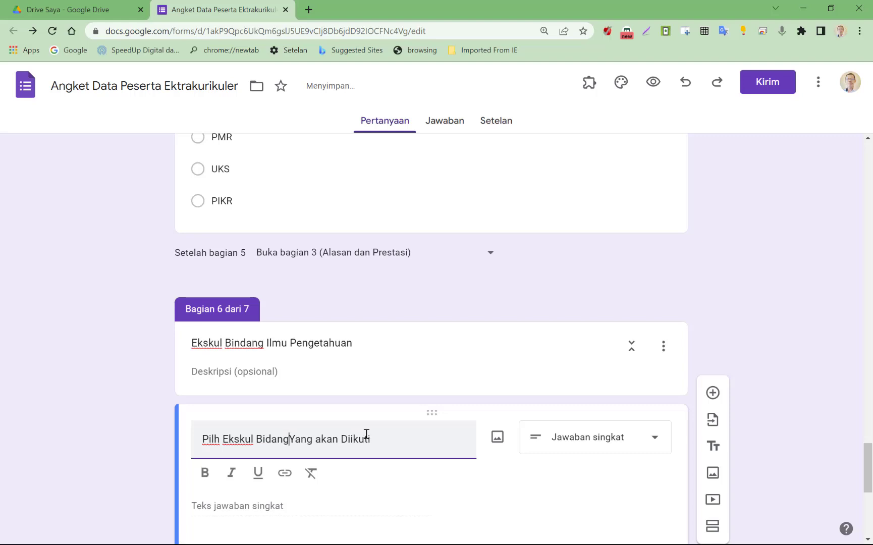
text(Ilmu Pen)
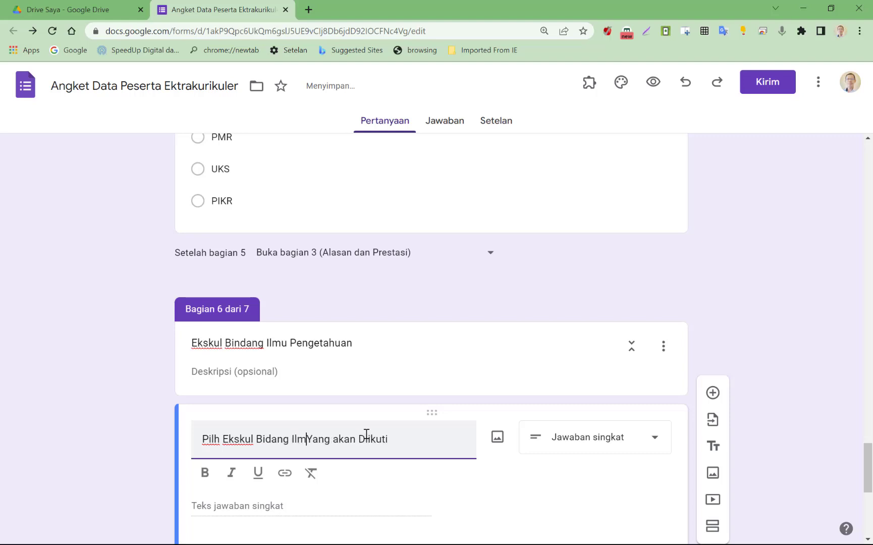
text(getahuan)
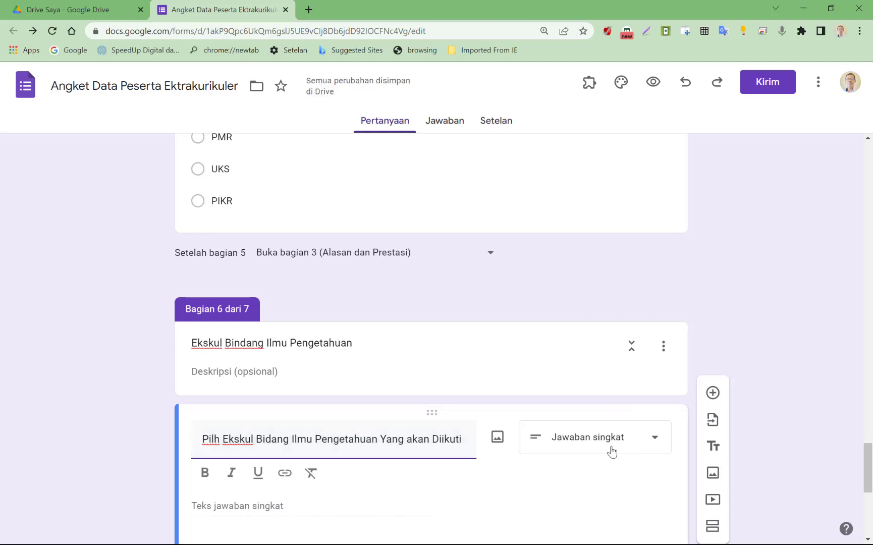
- Make the Ilmu Pengetahuan question in section 6 multiple choice and enter KSN Biologi as its first option
click(652, 441)
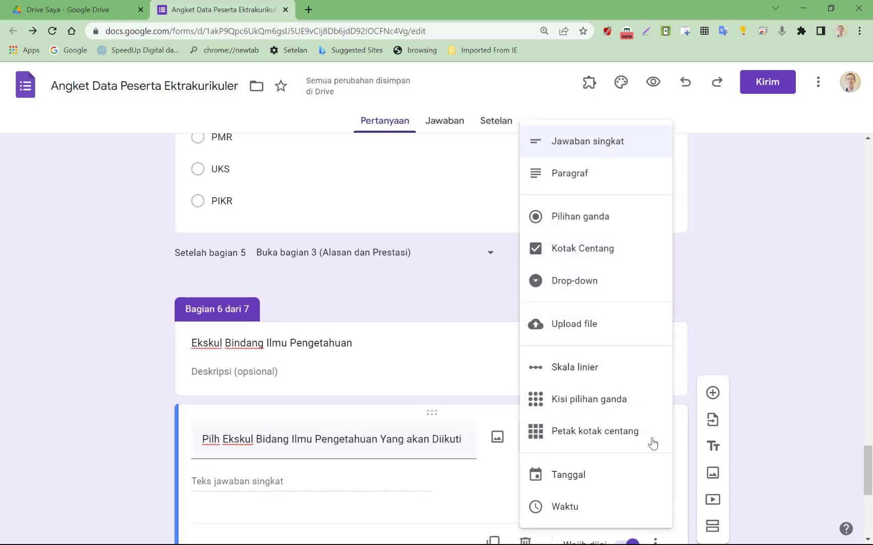
click(604, 224)
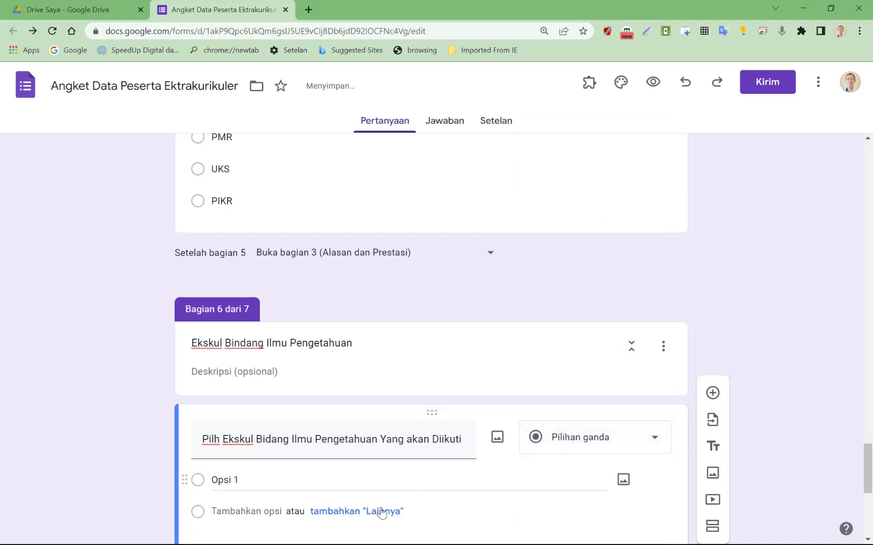
click(311, 478)
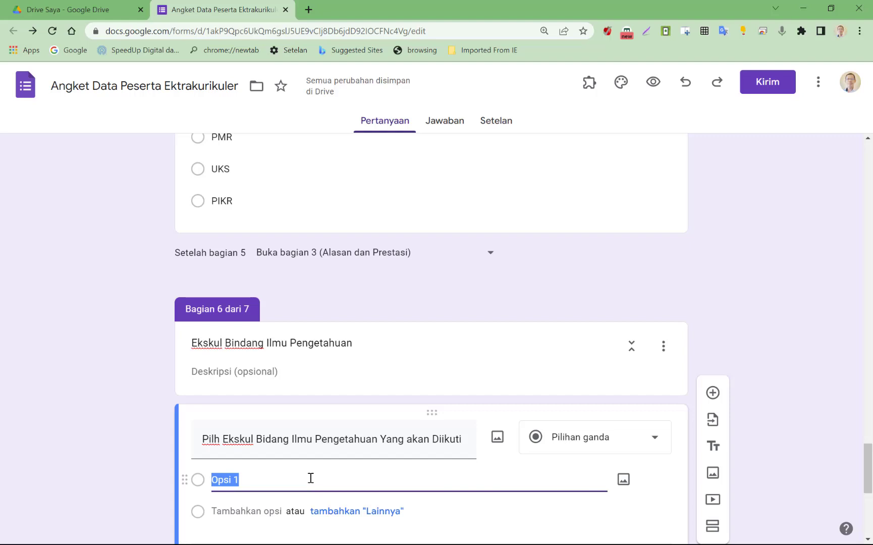
text(KSN)
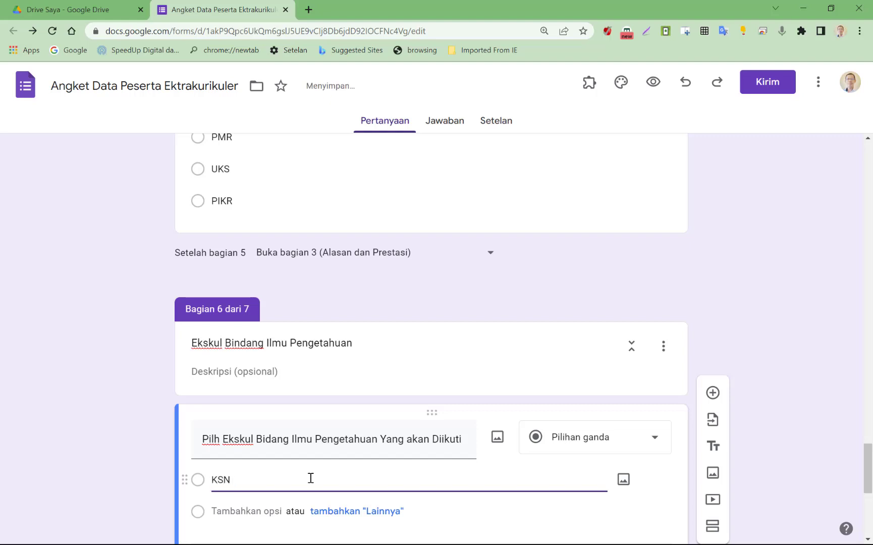
text(Biolog)
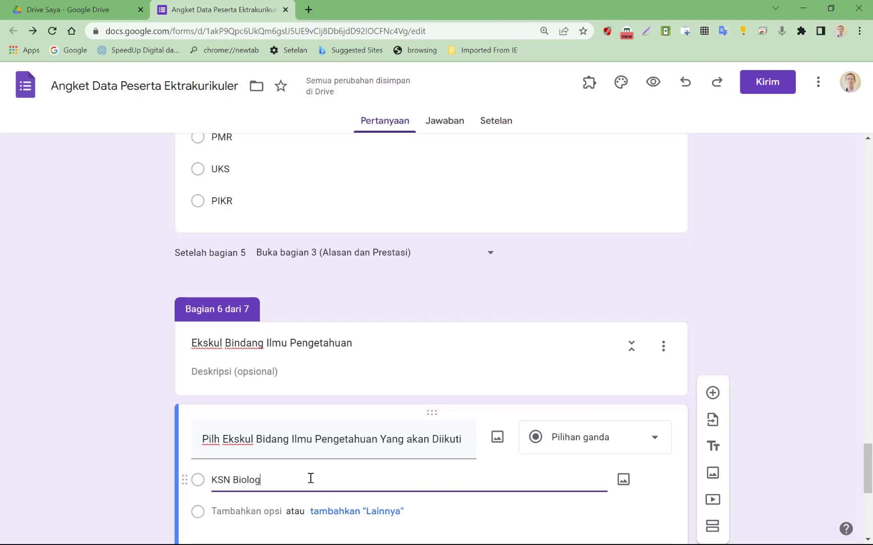
text(i)
key(Left)
key(Left)
key(Left)
key(Left)
key(Left)
key(Left)
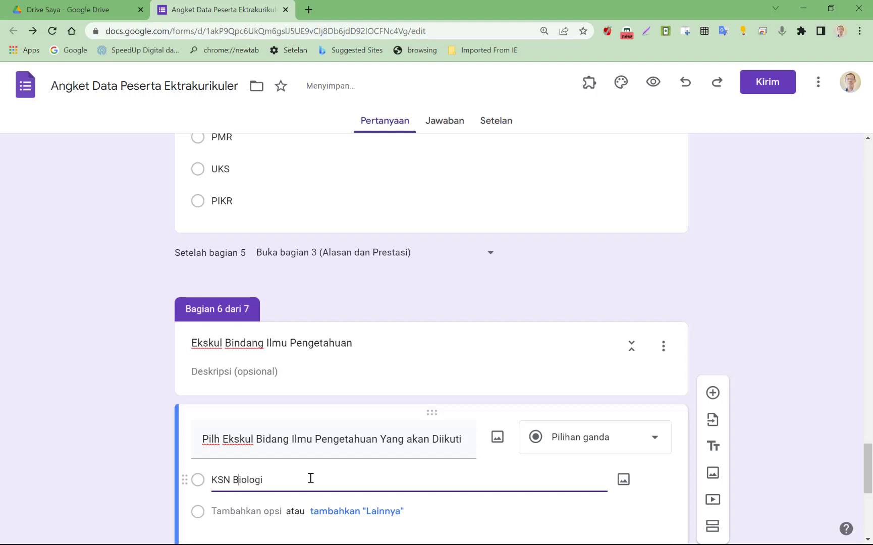
key(shift+Left)
key(shift+Left)
key(shift+Left)
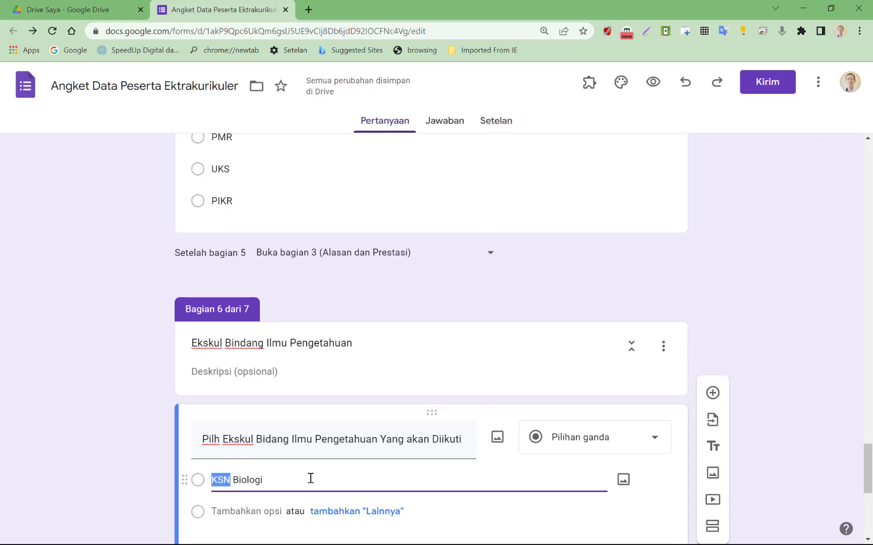
key(Right)
key(Right)
key(Right)
key(Right)
key(Right)
- Add KSN Fisika, KSN Kimia and KSN Ekonomi as further options of the Ilmu Pengetahuan question
key(Return)
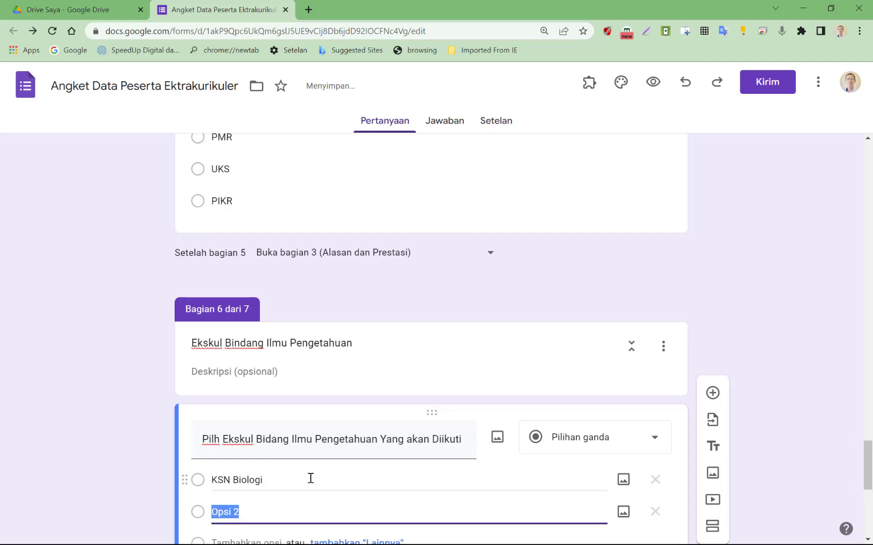
text(KSN KSN)
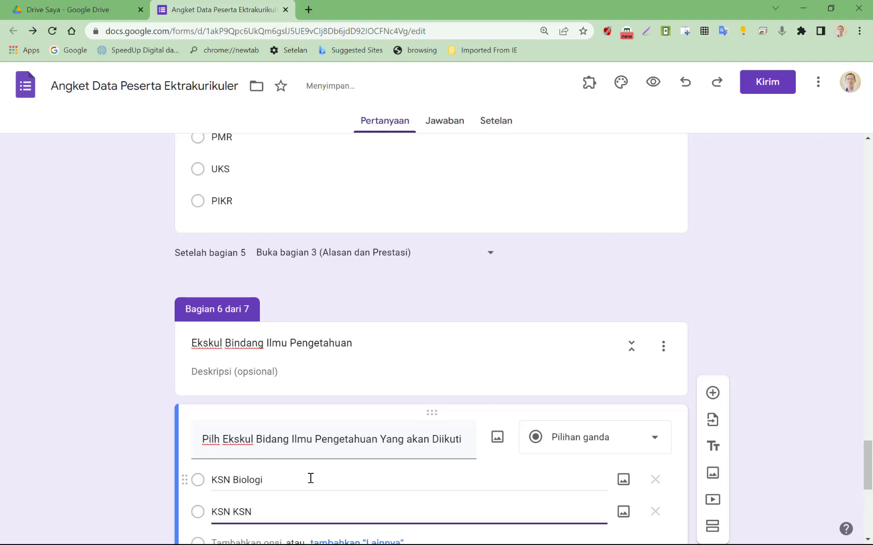
key(BackSpace)
key(BackSpace)
key(BackSpace)
text(Fisika)
key(Return)
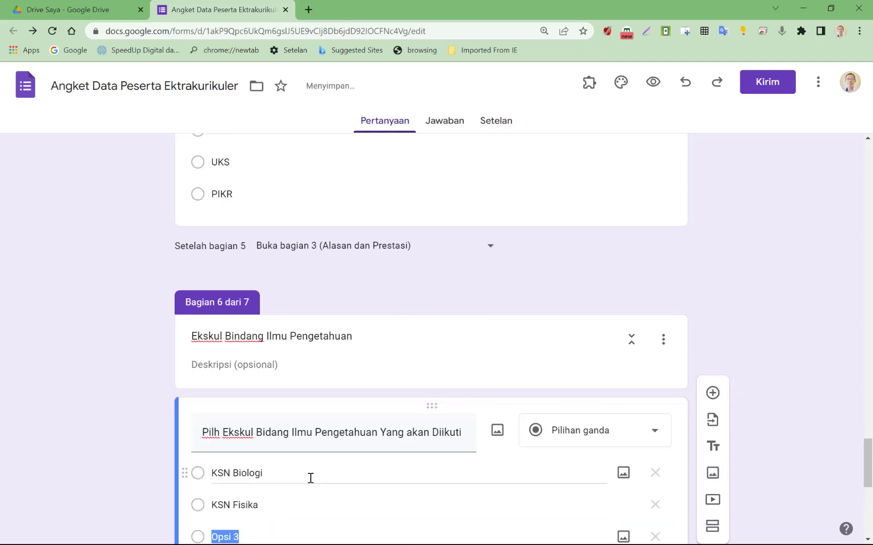
text(KSN Kimia)
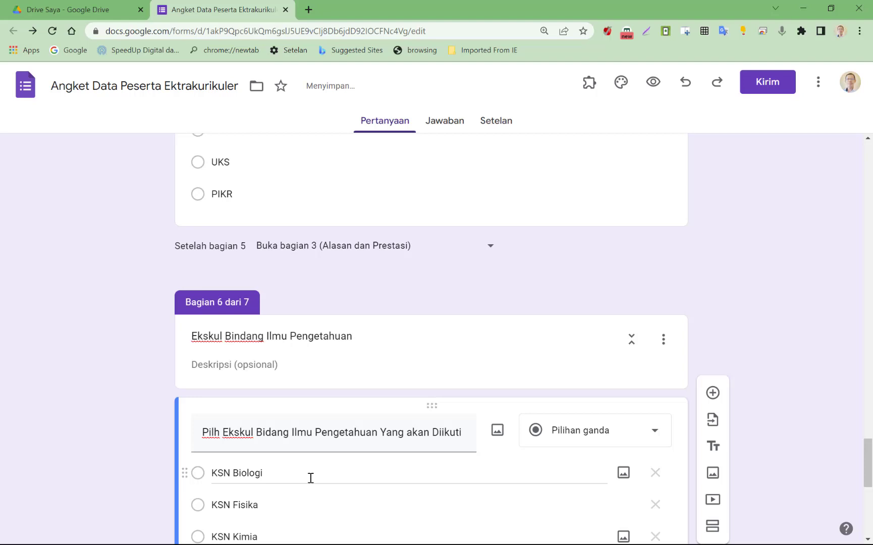
key(Return)
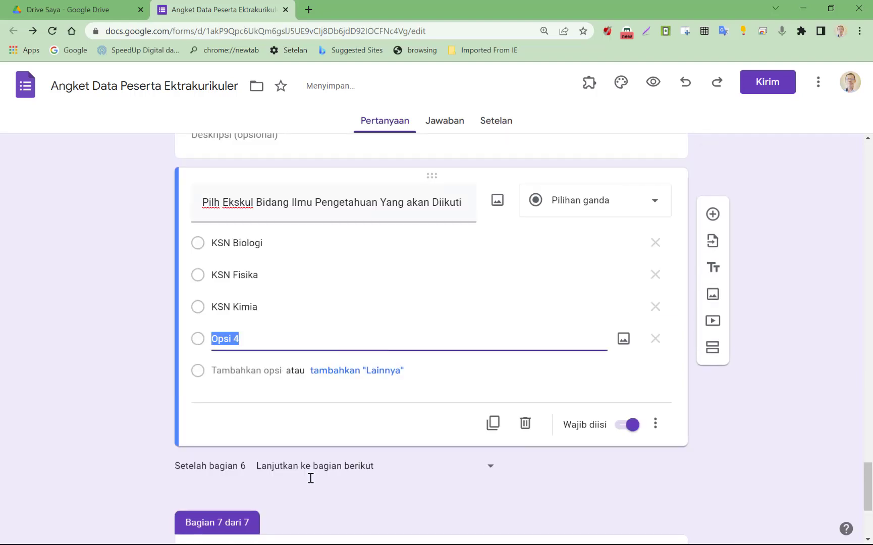
text(KSN Ekonomi)
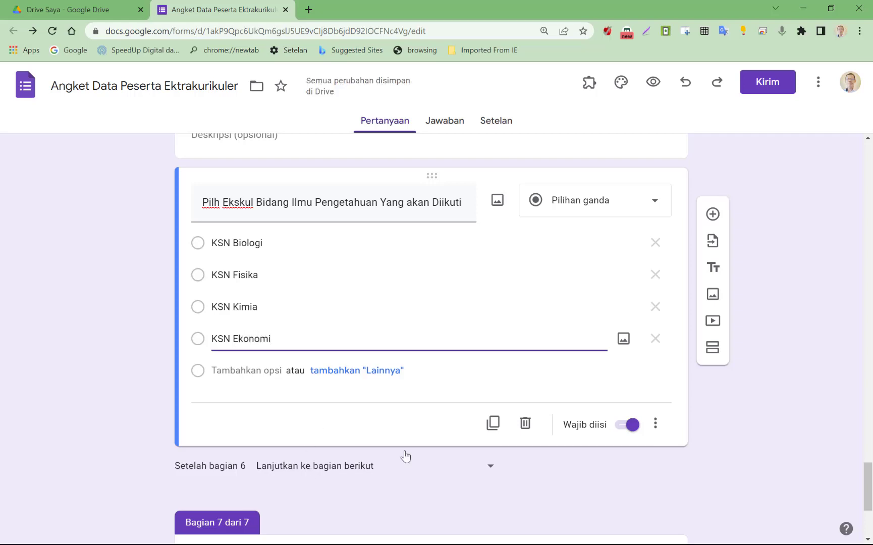
- Insert the option KSN Matematika between KSN Kimia and KSN Ekonomi
click(319, 314)
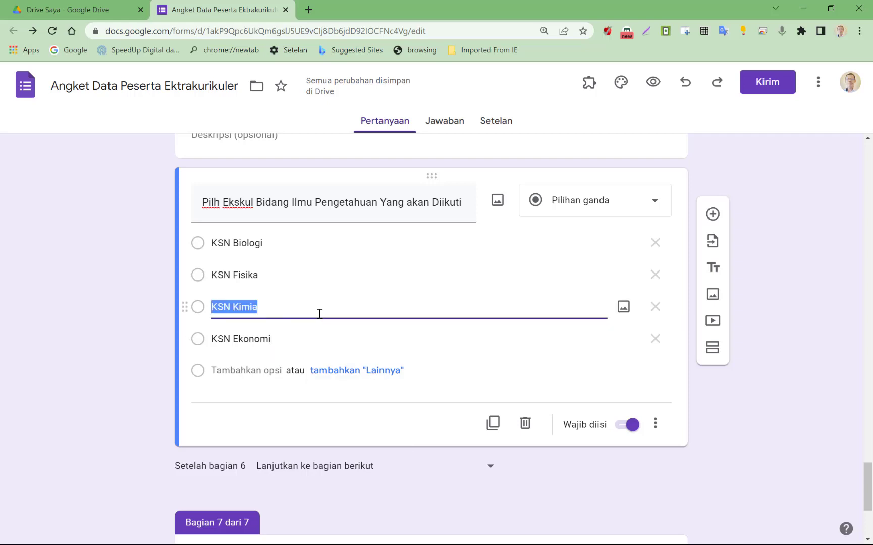
click(319, 308)
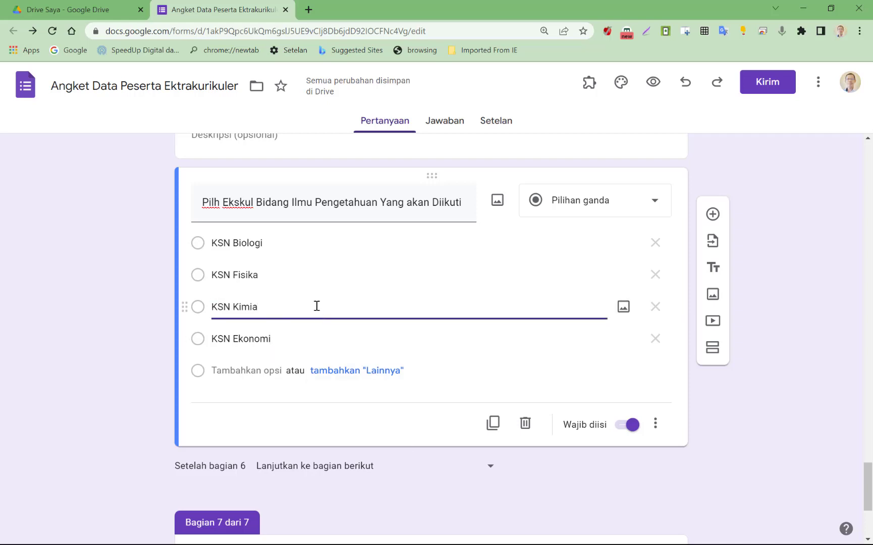
key(Return)
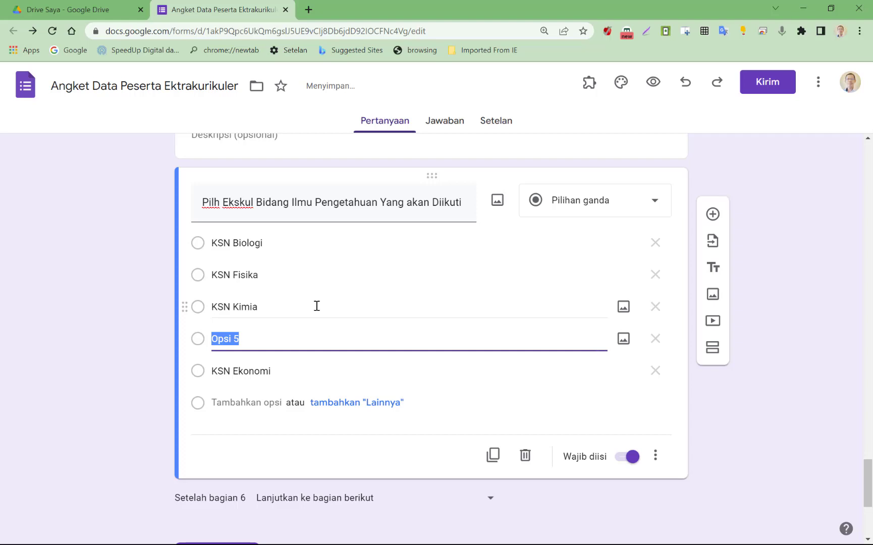
text(KSN Matematik)
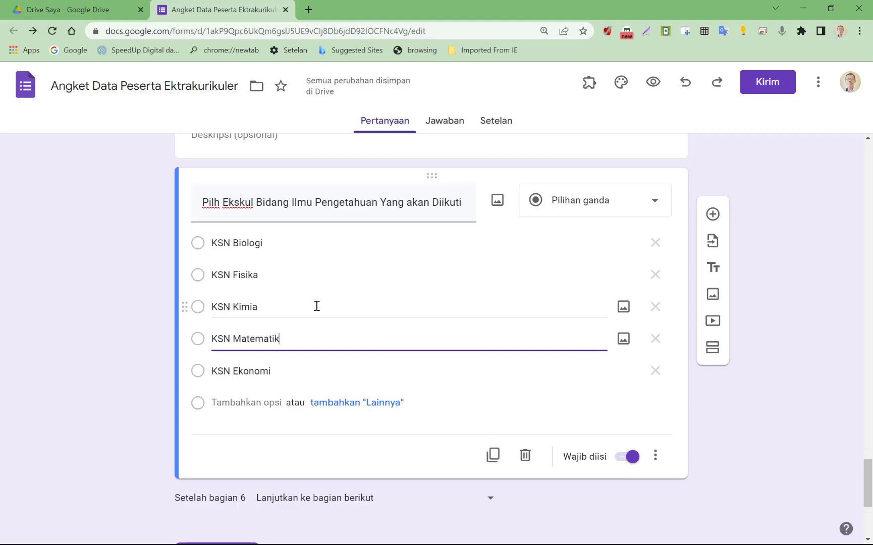
text(a)
- Add the options KSN Geografi and KSN Kebumia below KSN Ekonomi
click(291, 368)
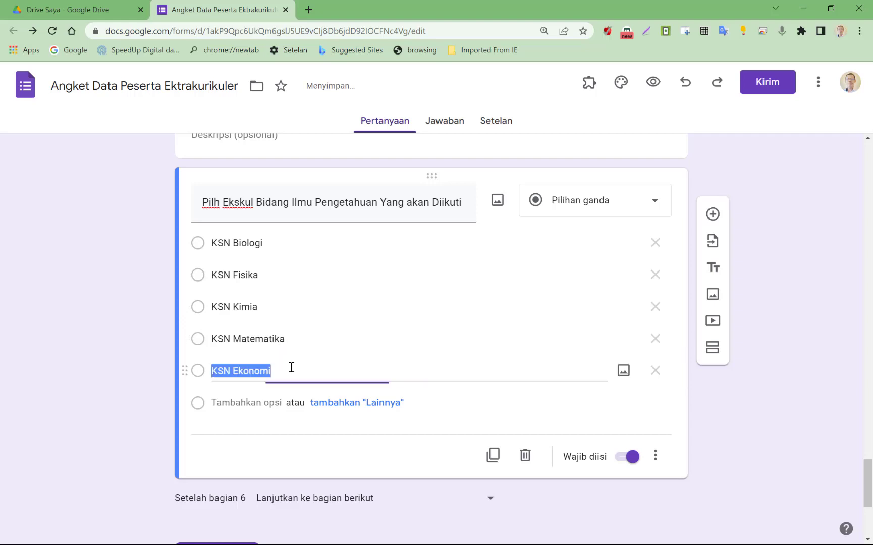
click(291, 366)
key(Return)
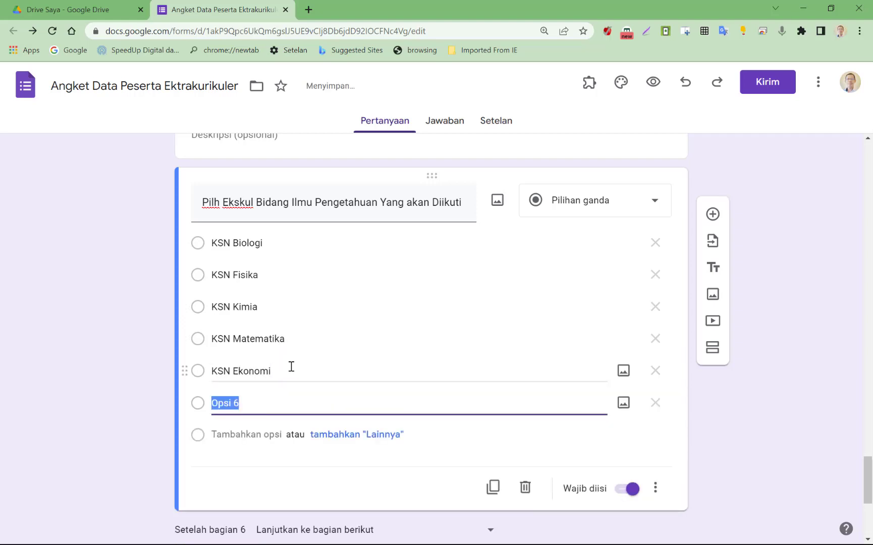
text(KSN Geografi)
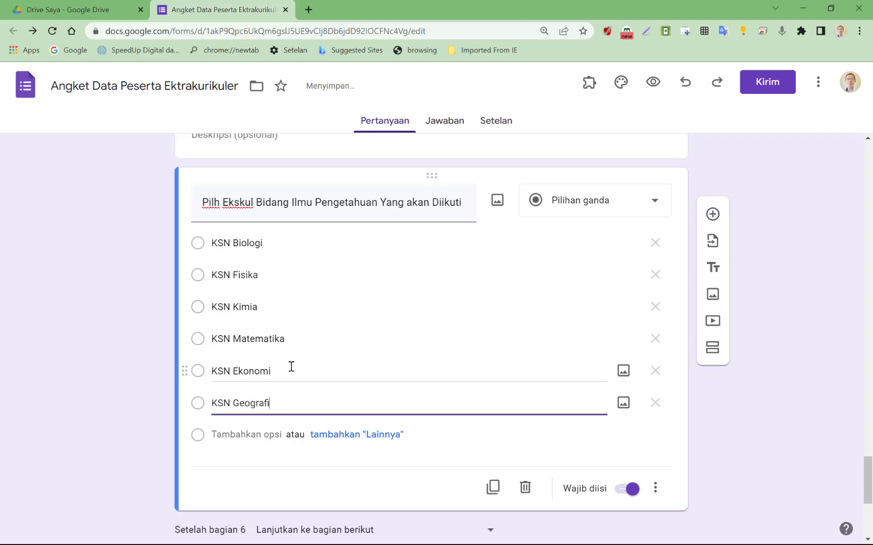
key(Return)
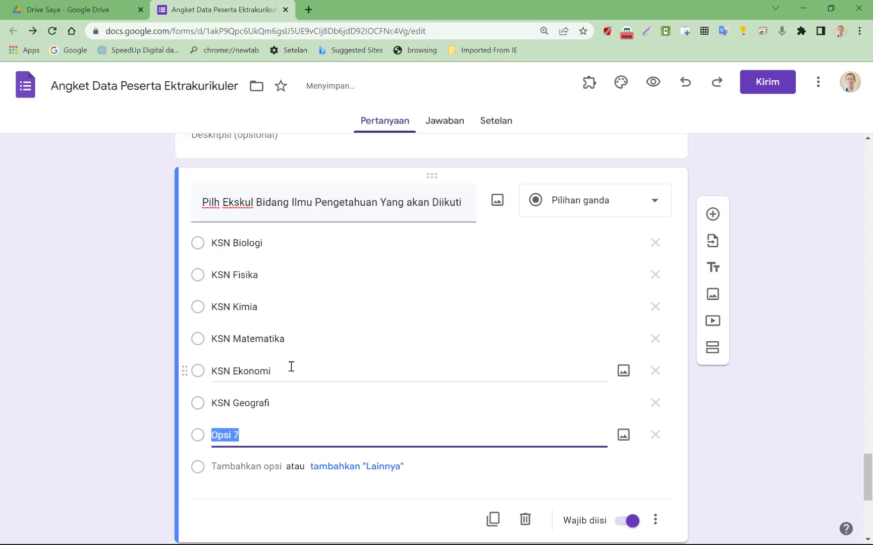
text(KSN Kebumia)
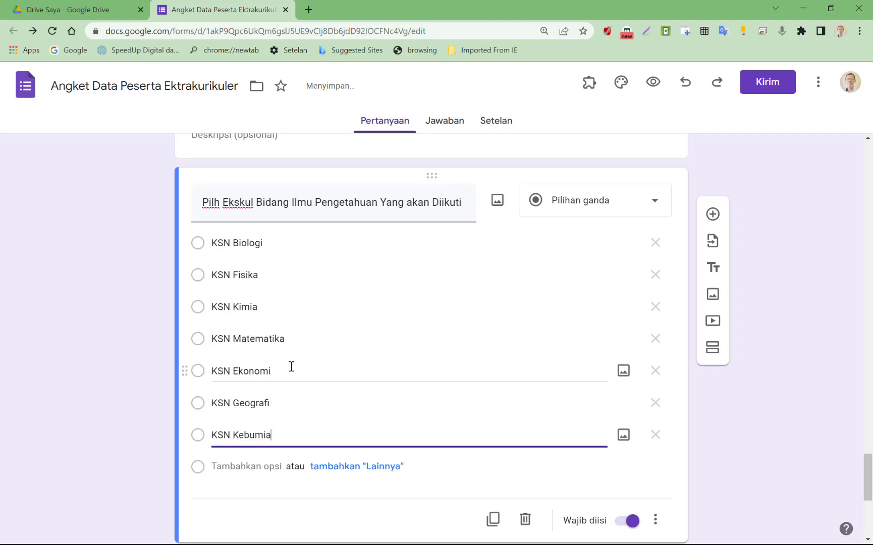
- Add KSN Astronomi and KSN TIK as the last options of the Ilmu Pengetahuan question
key(Return)
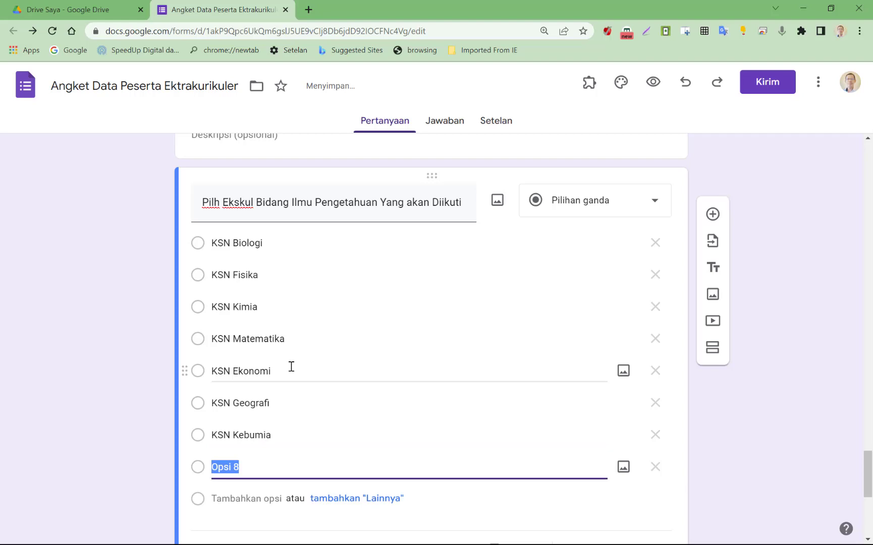
text(KSN AS)
key(BackSpace)
text(stri)
text(onomi)
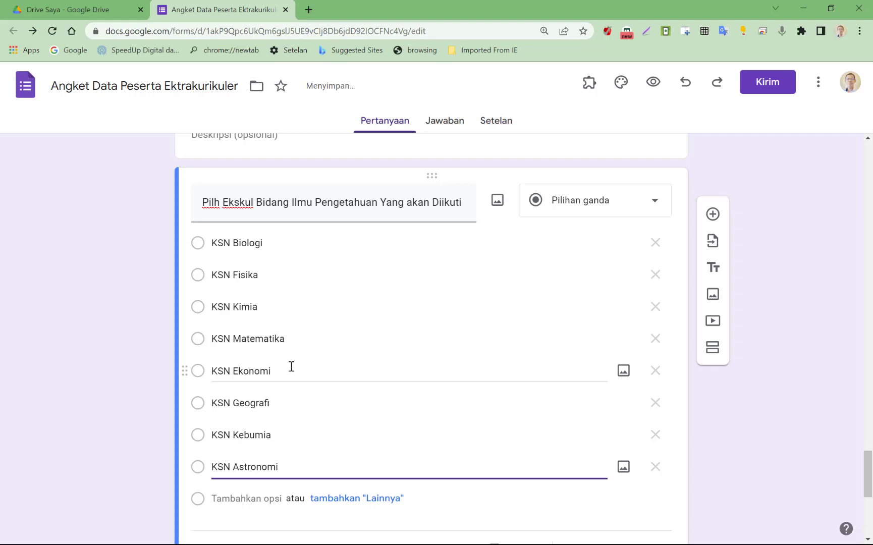
key(Return)
text(KSN)
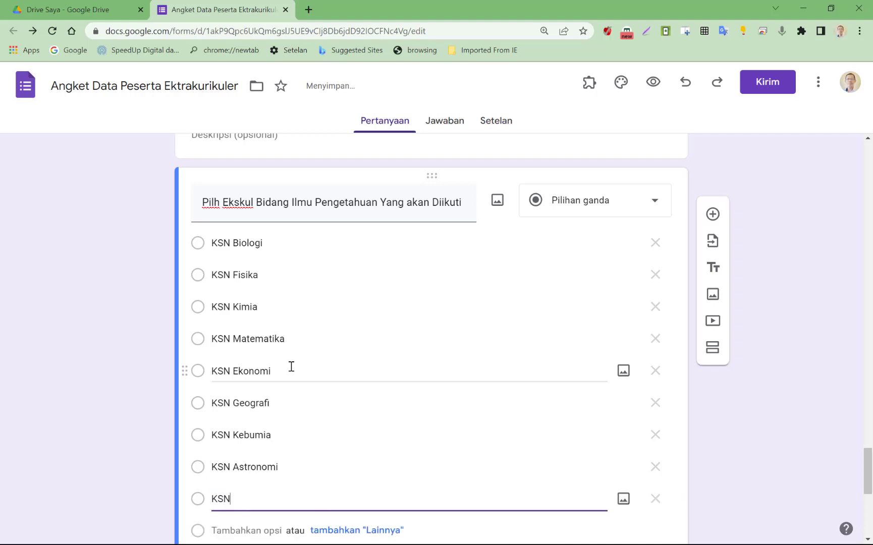
text( TIK)
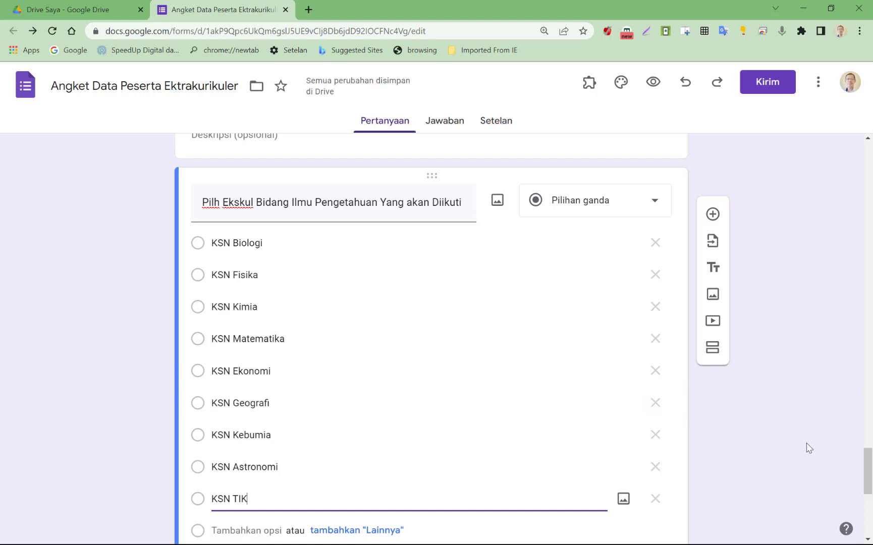
- Set section 6, "Ekskul Bindang Ilmu Pengetahuan", to continue to section 3 (Alasan dan Prestasi)
scroll(808, 454, down, 3)
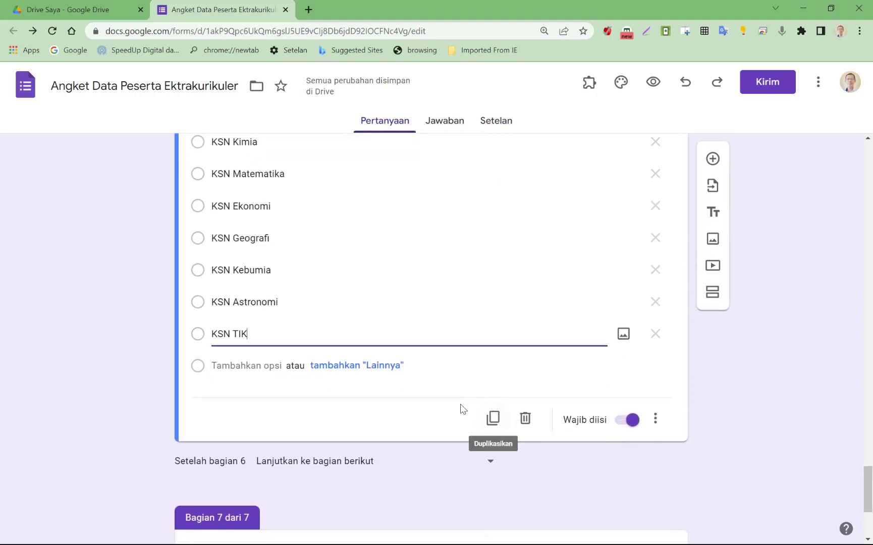
click(490, 464)
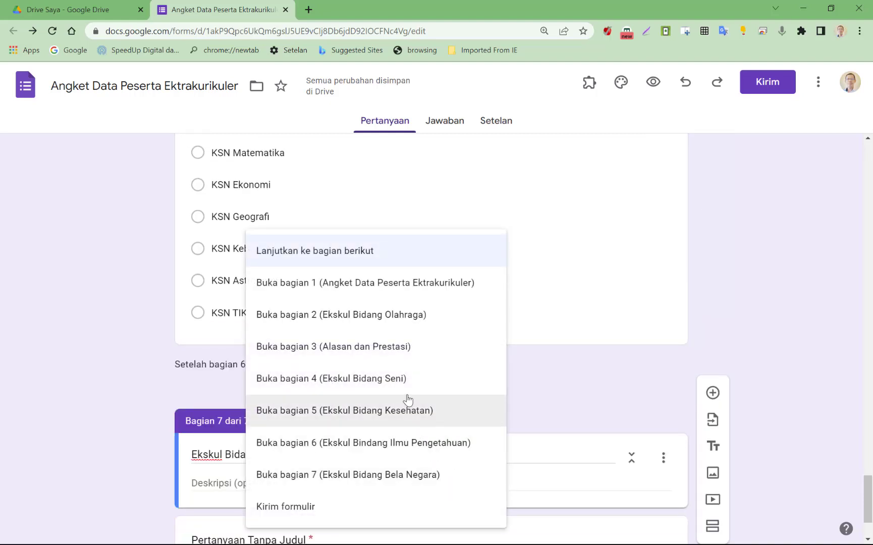
click(394, 353)
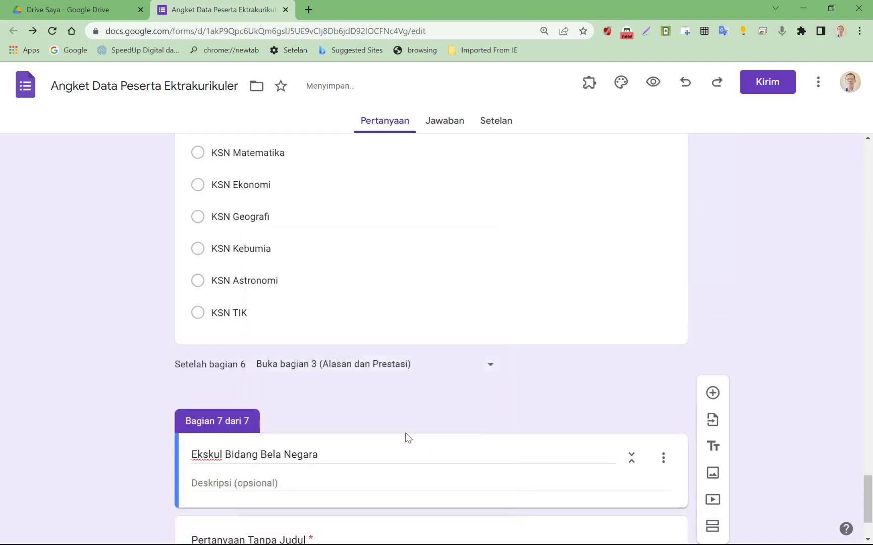
- Title the question in the Ekskul Bidang Bela Negara section "Pilih Ekskul Bela negara yang akan diikuti"
scroll(405, 433, down, 2)
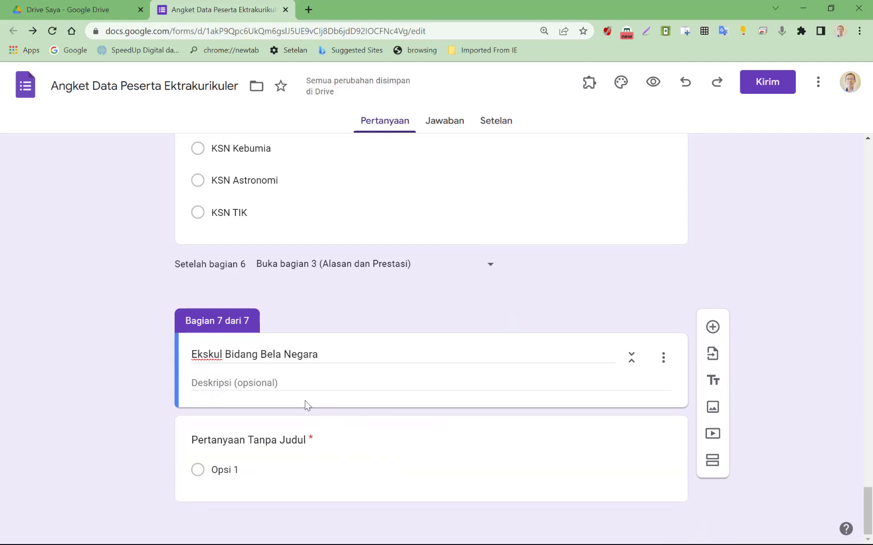
click(304, 440)
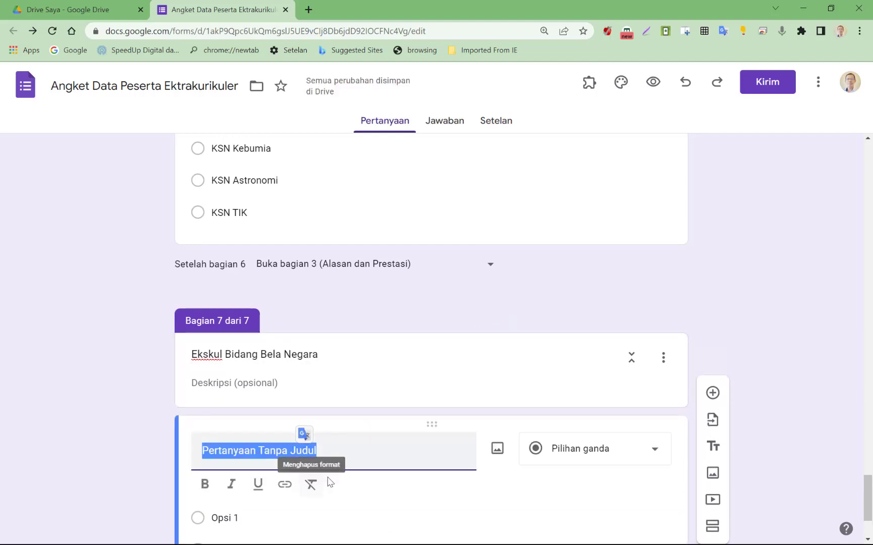
text(Pik)
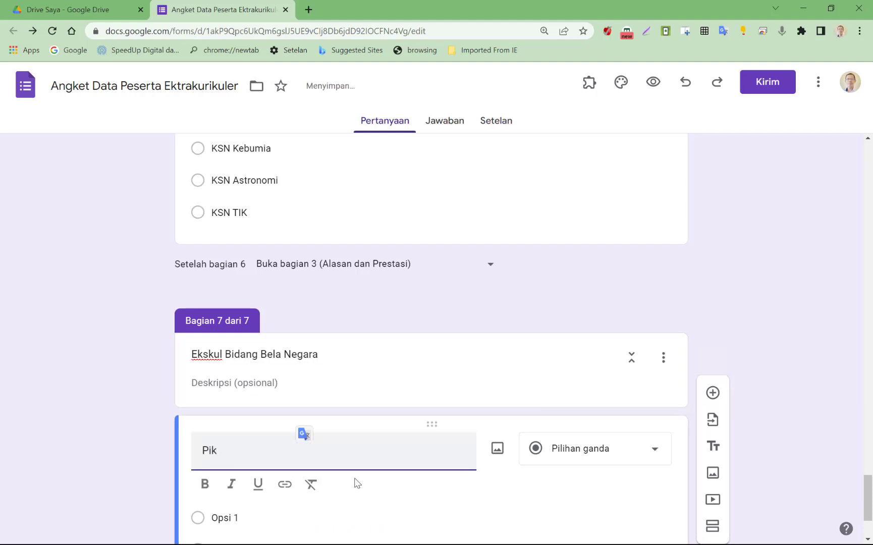
key(BackSpace)
text(lih )
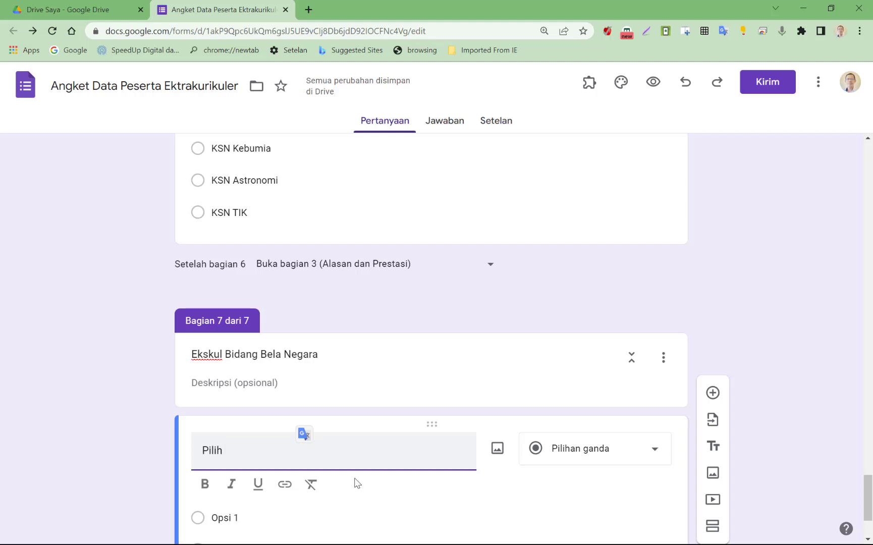
text(Ekskul Bela n)
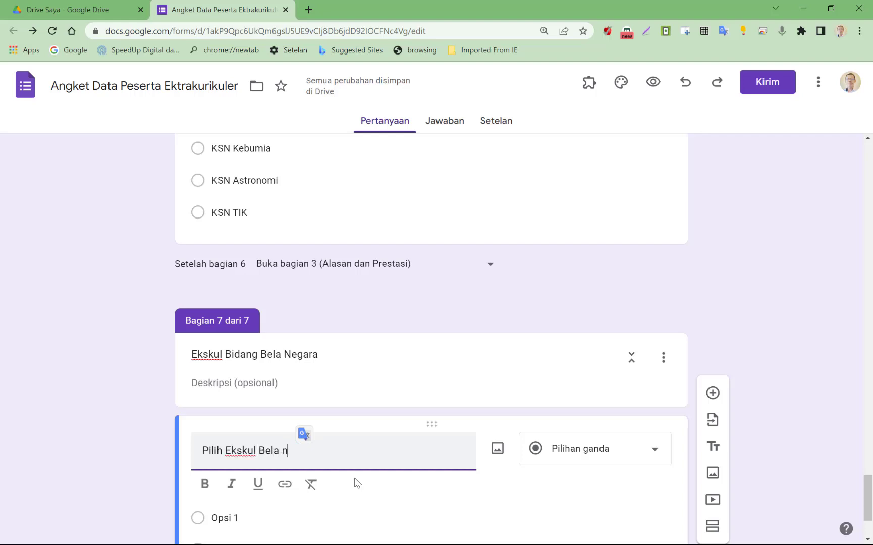
text(egara yan)
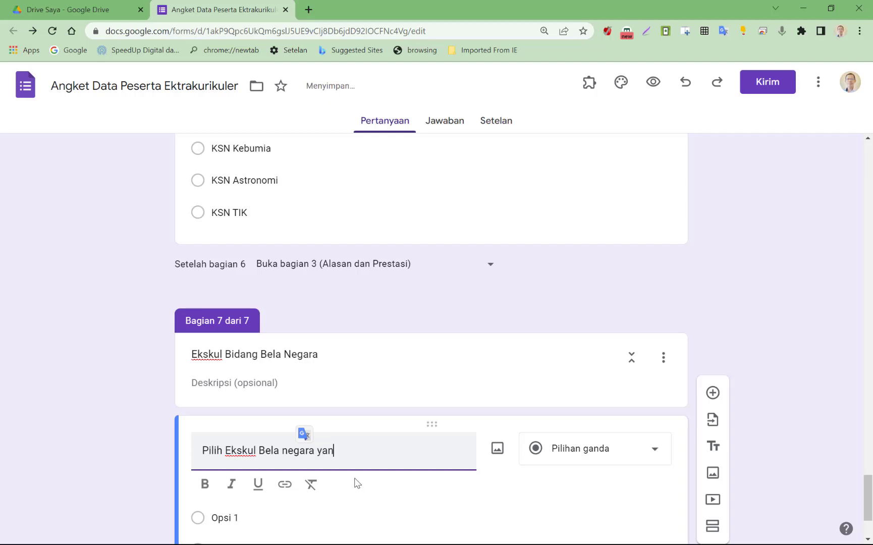
text(g akan diikuti)
- Give the Bela Negara question the answer options Pramuka, Paskibraka and PKS
click(279, 519)
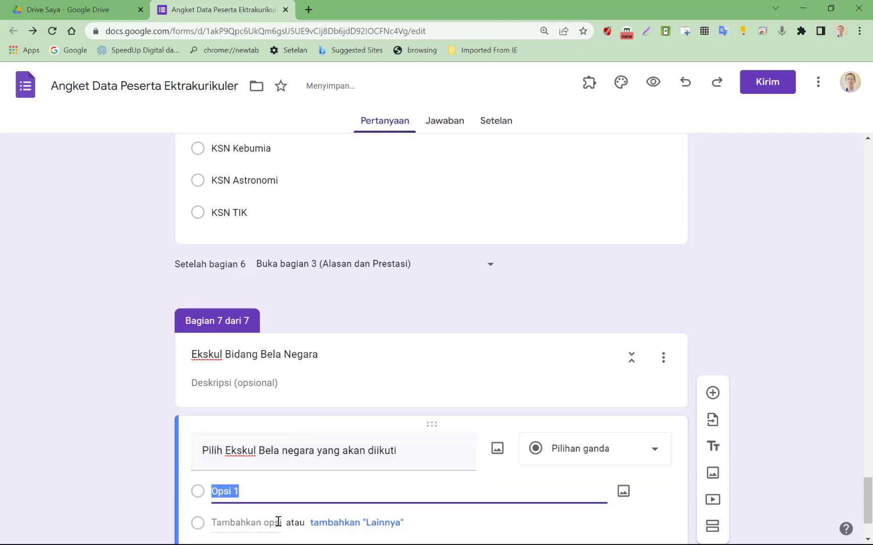
text(Pr)
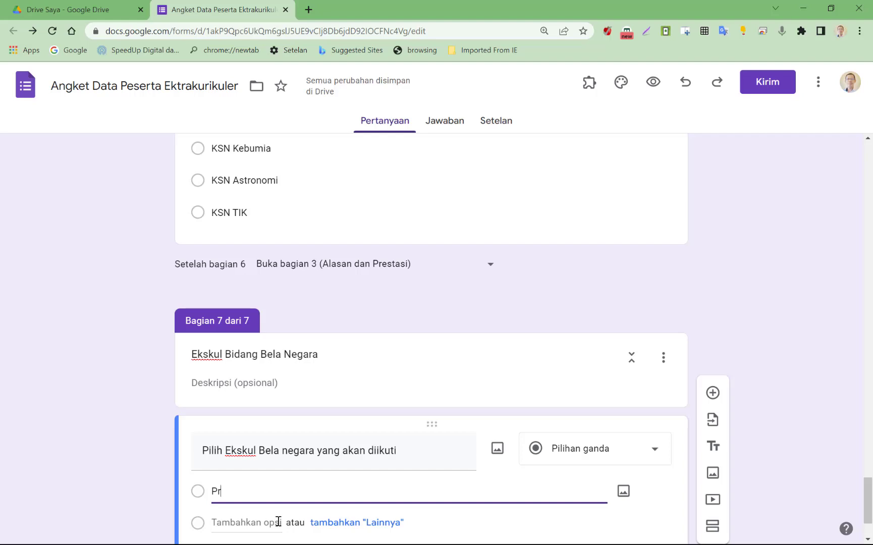
text(amuka)
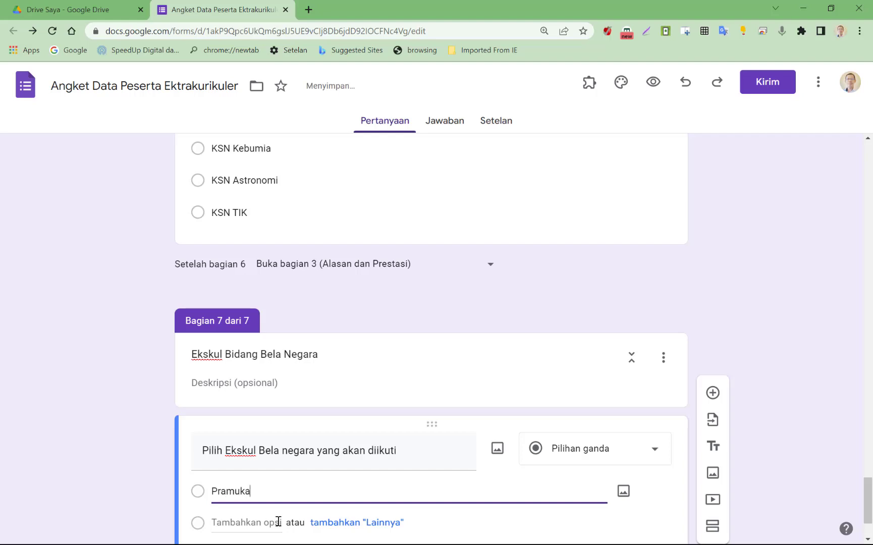
key(Return)
text(P)
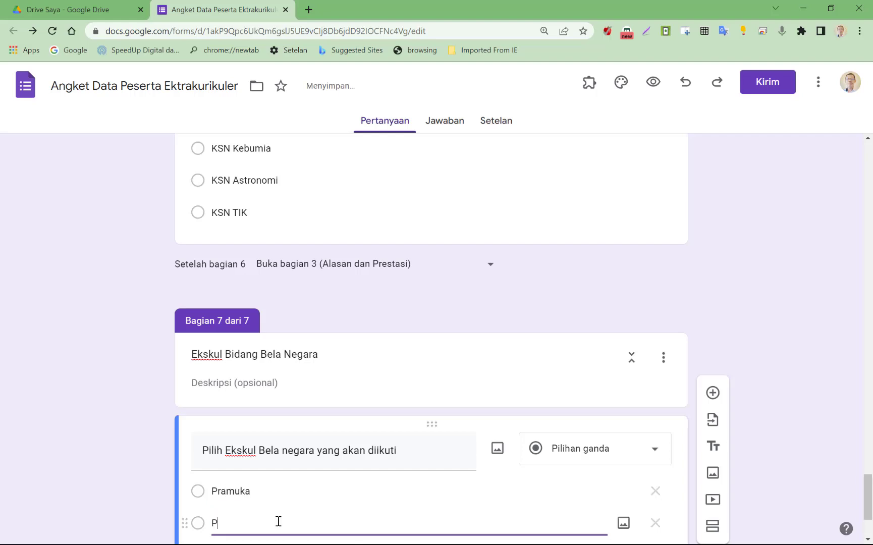
text(askibraka)
key(Return)
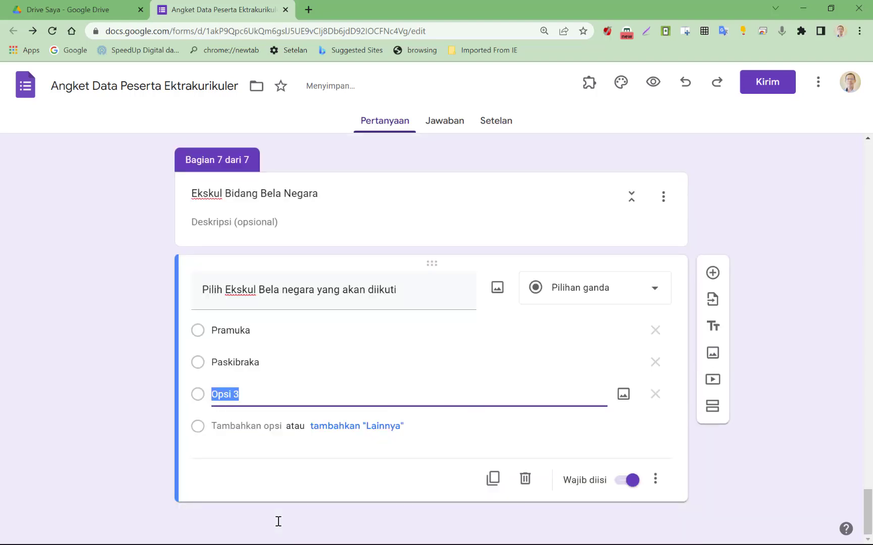
text(PKS)
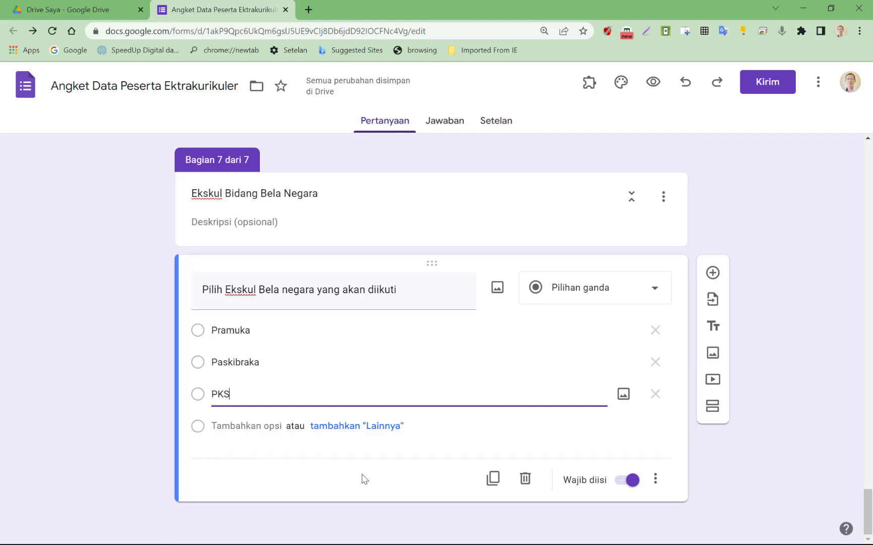
click(376, 515)
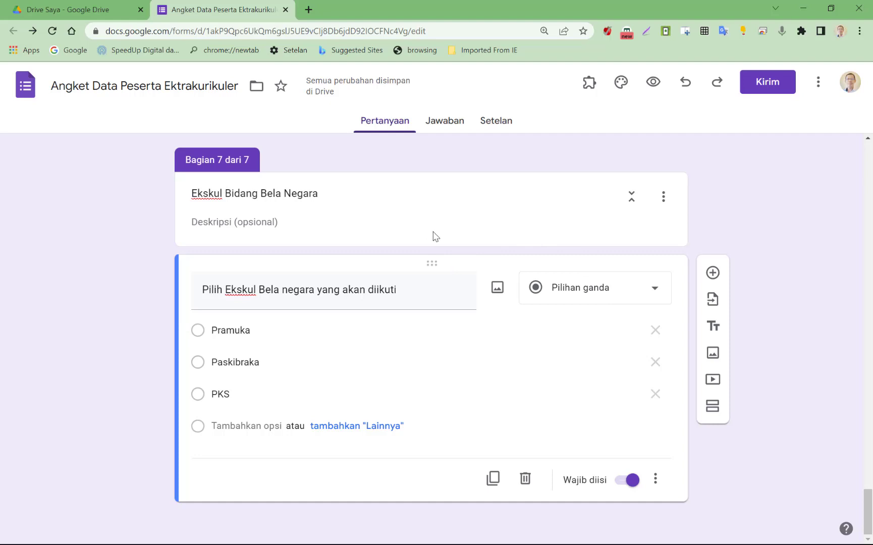
click(667, 205)
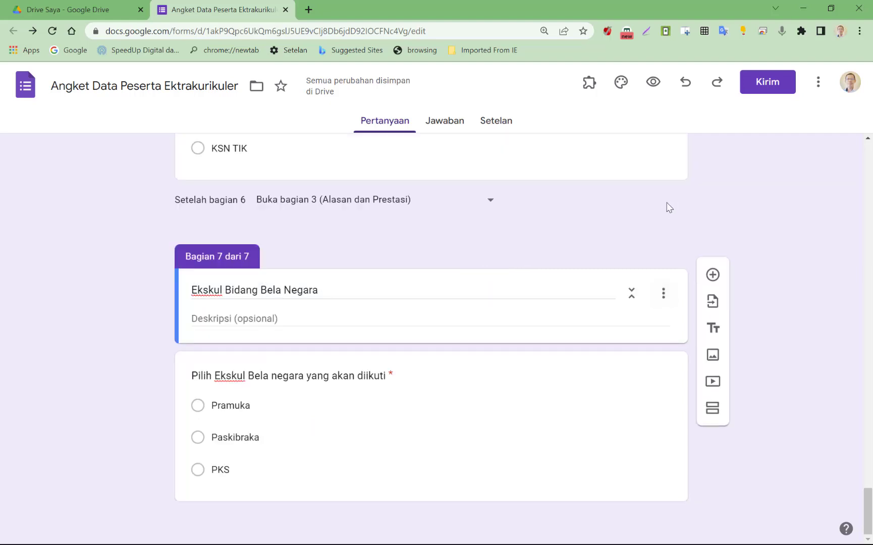
click(663, 293)
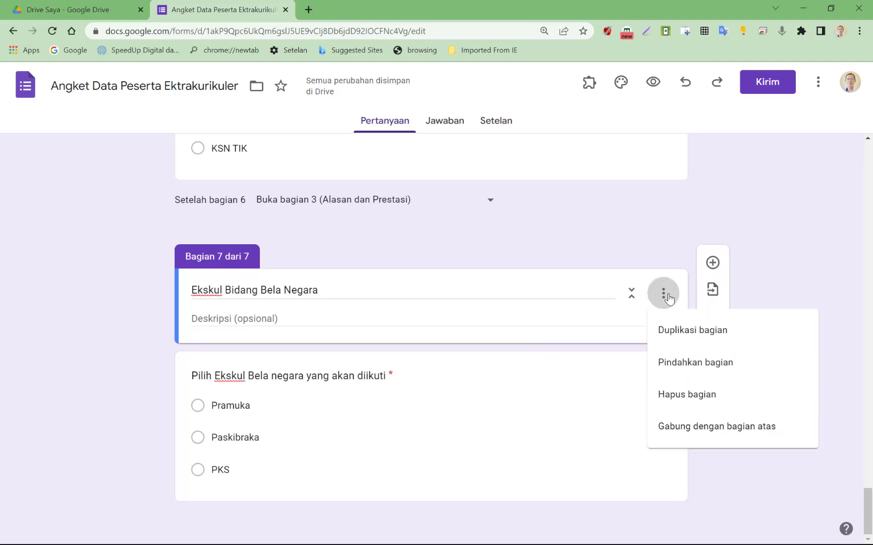
click(774, 190)
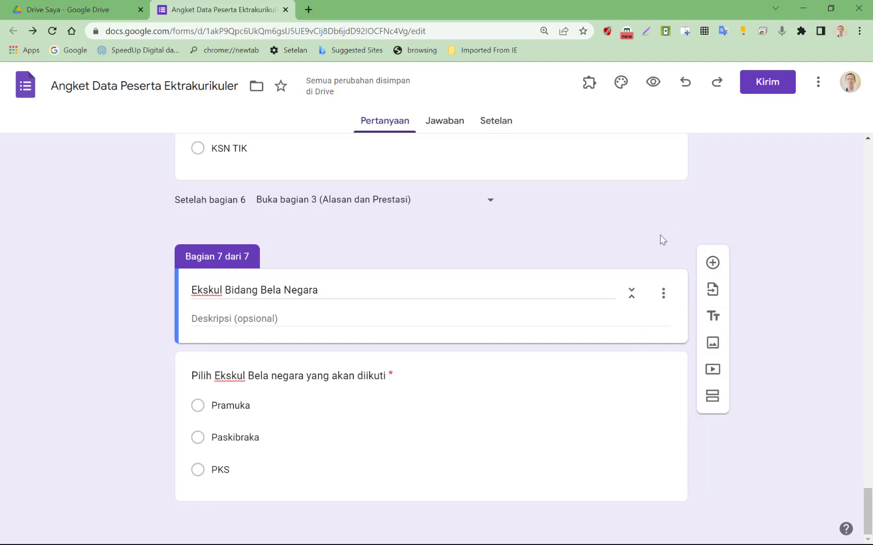
- Move the Alasan dan Prestasi section below Ekskul Bidang Bela Negara, making it the form's last section, and save the order
scroll(660, 234, up, 10)
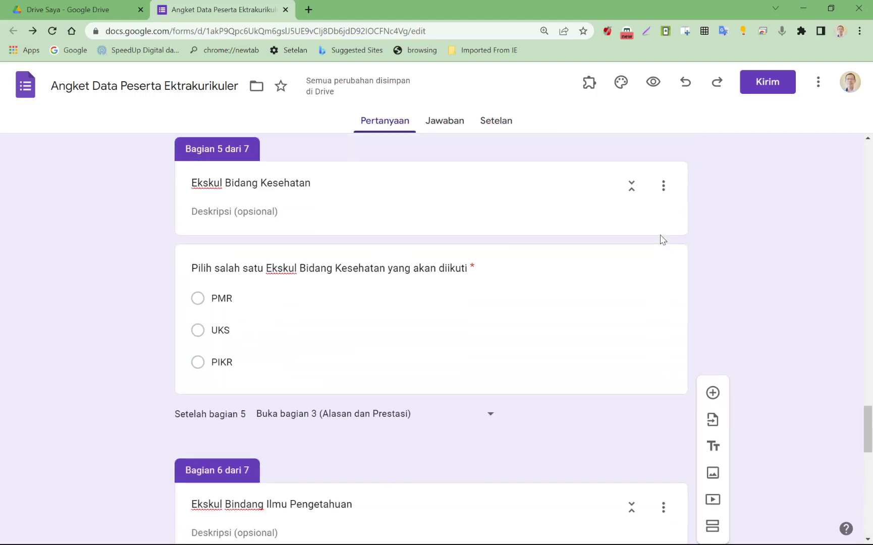
scroll(662, 239, up, 14)
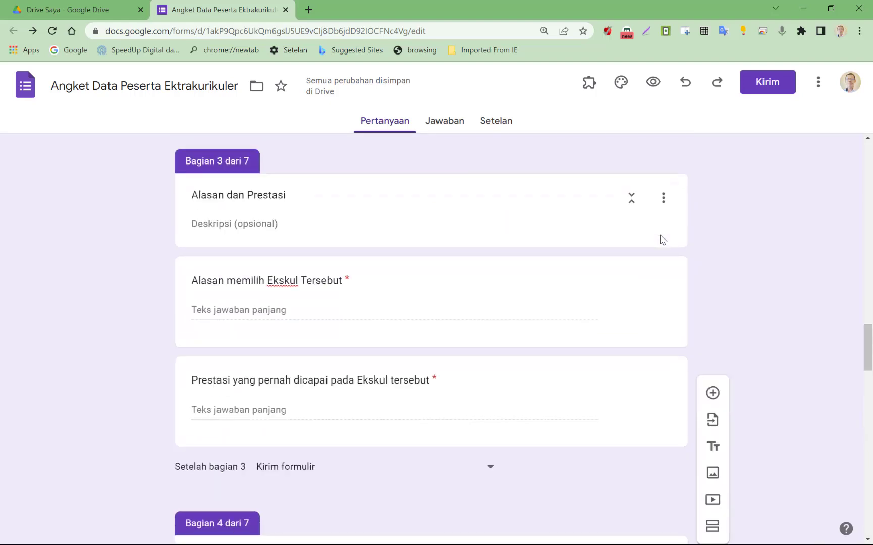
click(666, 197)
click(664, 198)
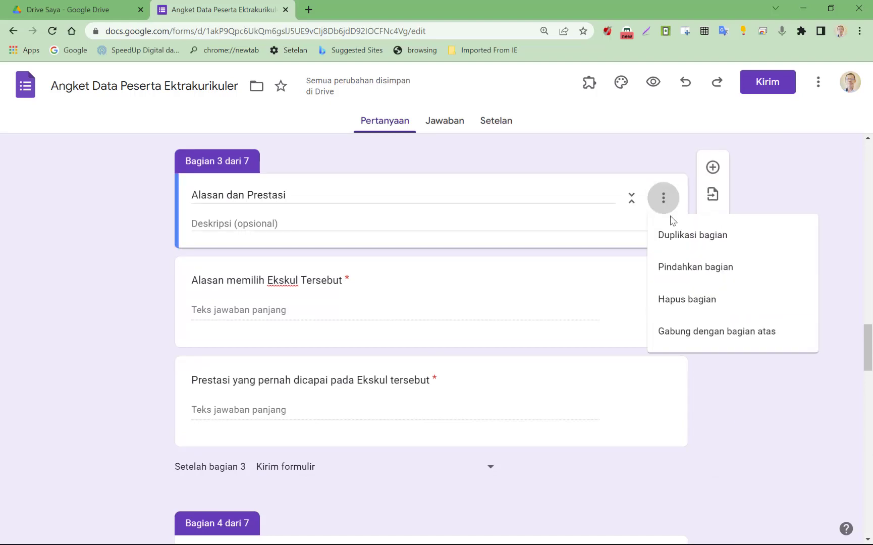
click(679, 267)
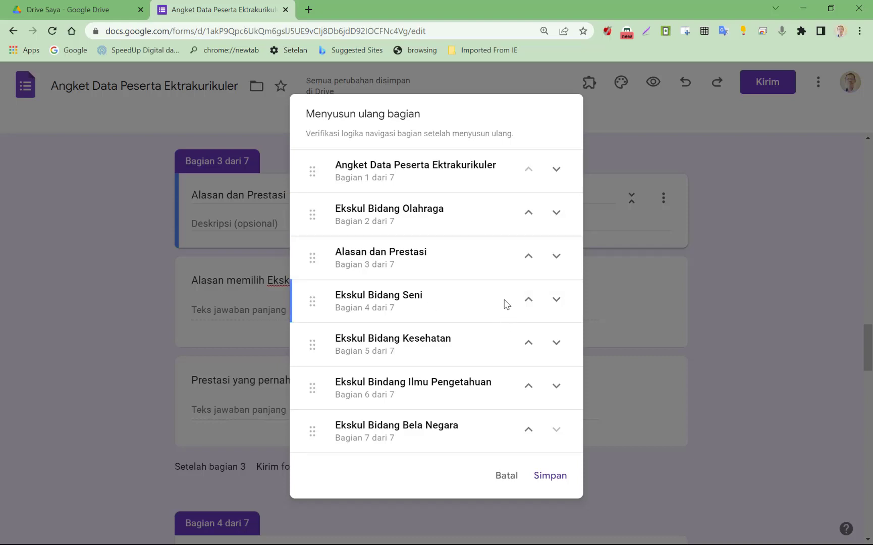
click(556, 257)
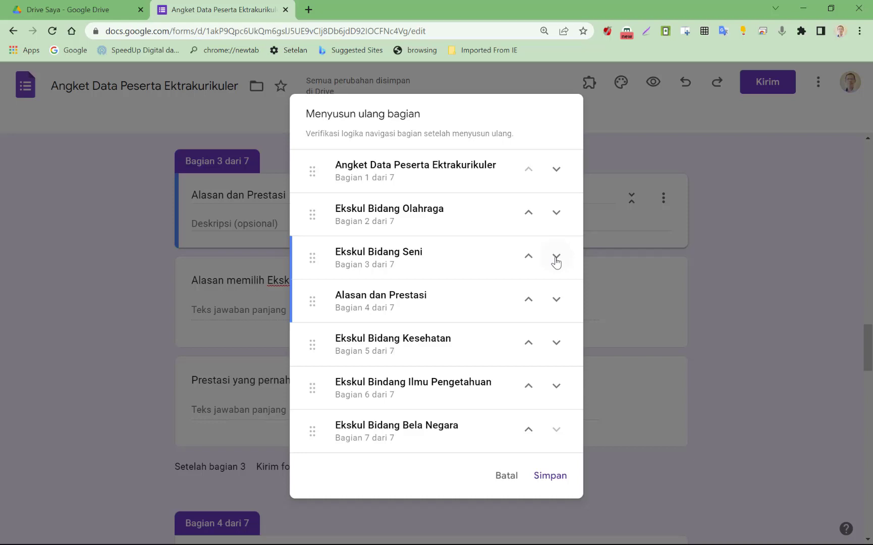
click(555, 302)
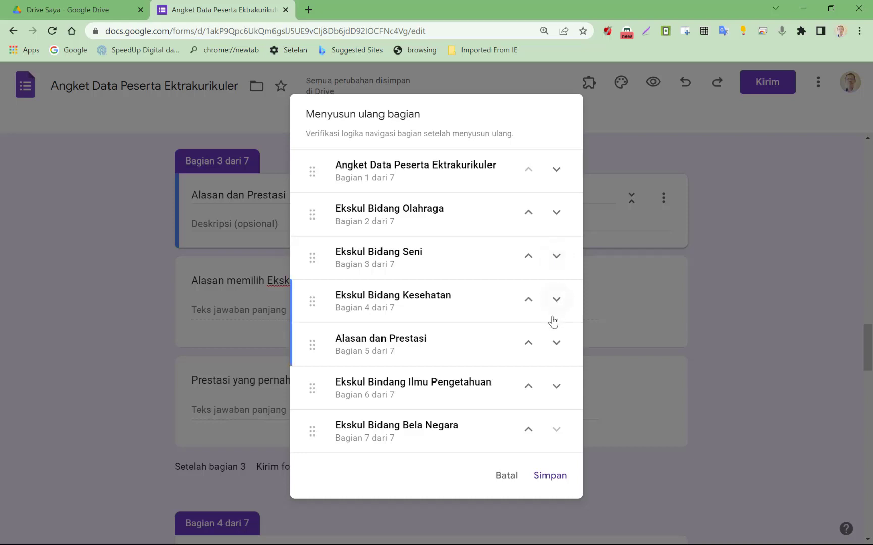
click(556, 343)
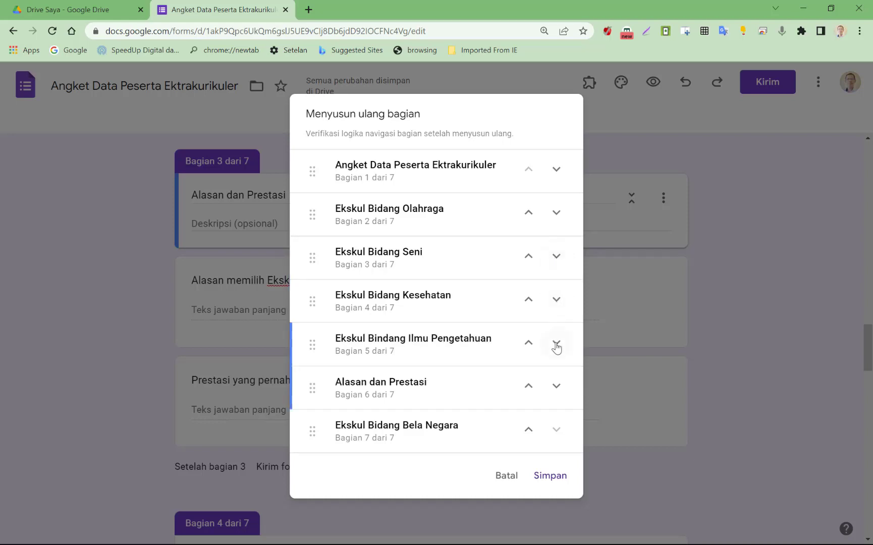
click(556, 387)
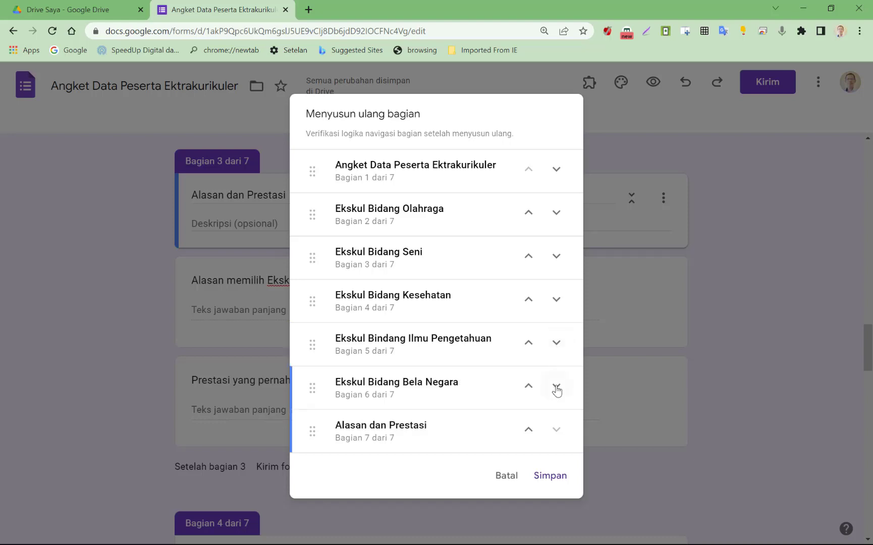
click(551, 477)
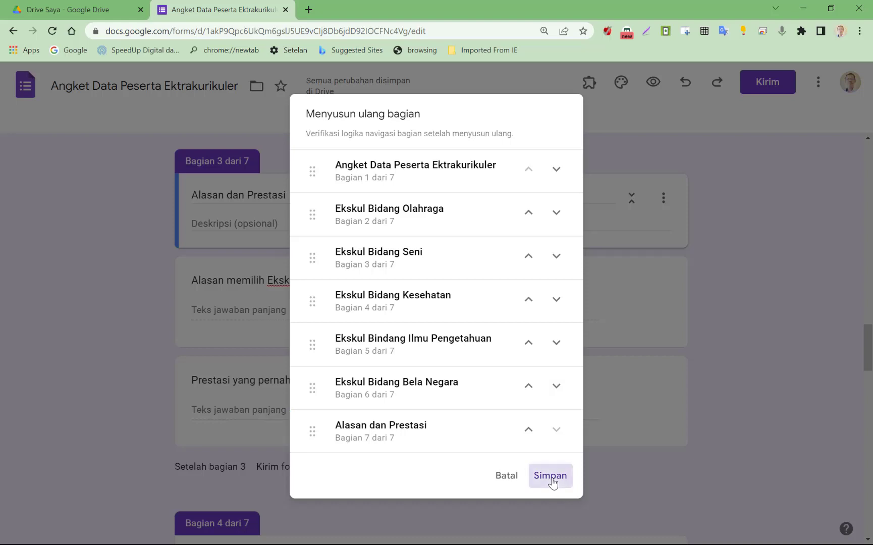
- Review the order of all the form's sections and the section each one continues to
scroll(434, 374, up, 20)
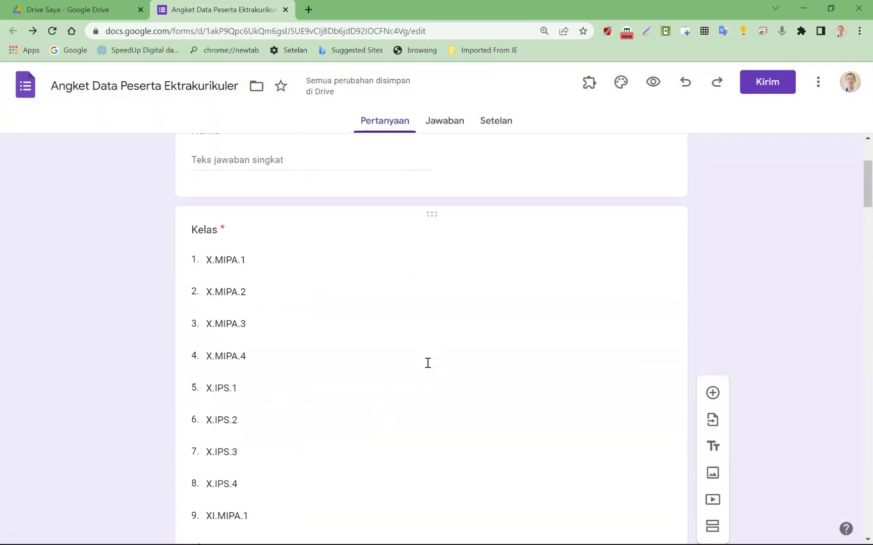
scroll(427, 363, down, 20)
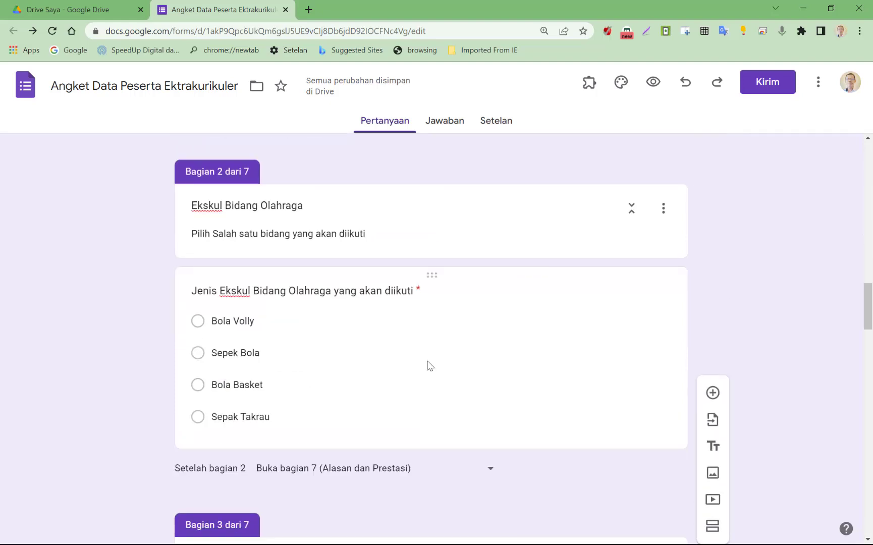
scroll(429, 365, up, 7)
scroll(430, 365, down, 7)
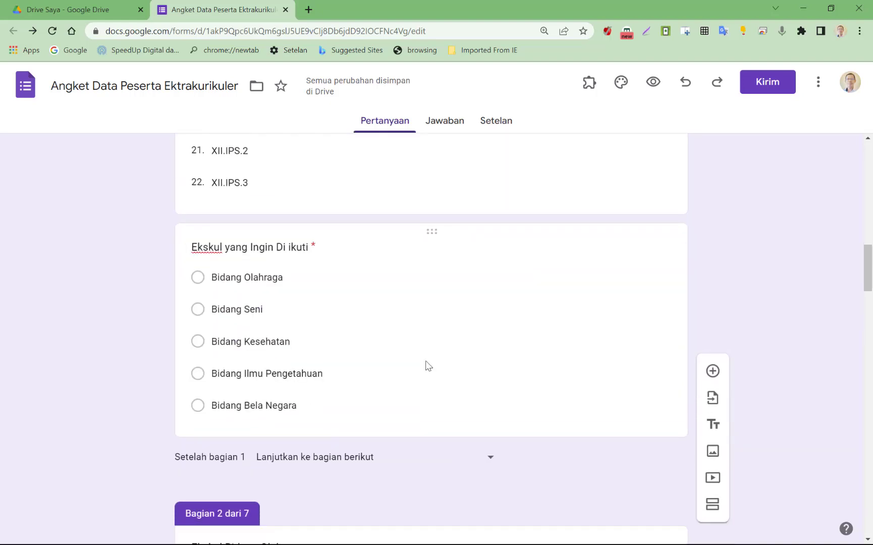
scroll(427, 366, down, 7)
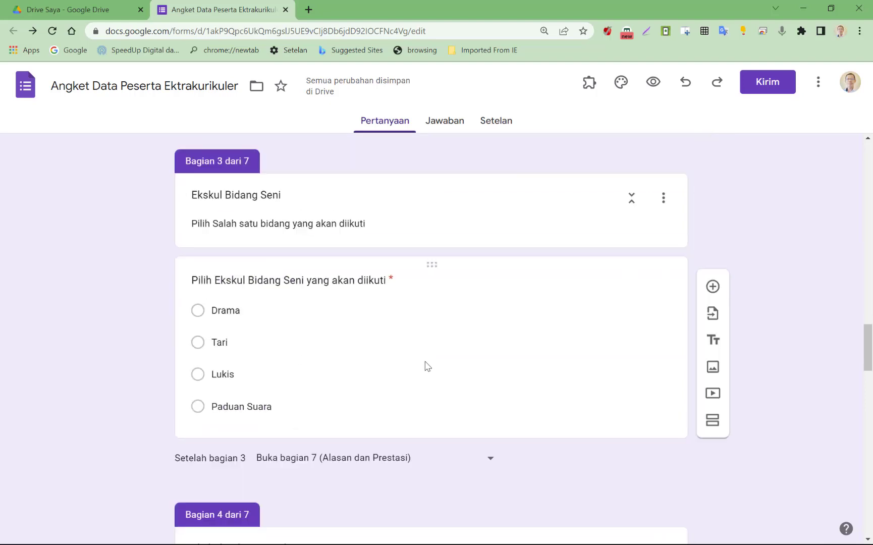
scroll(428, 366, down, 7)
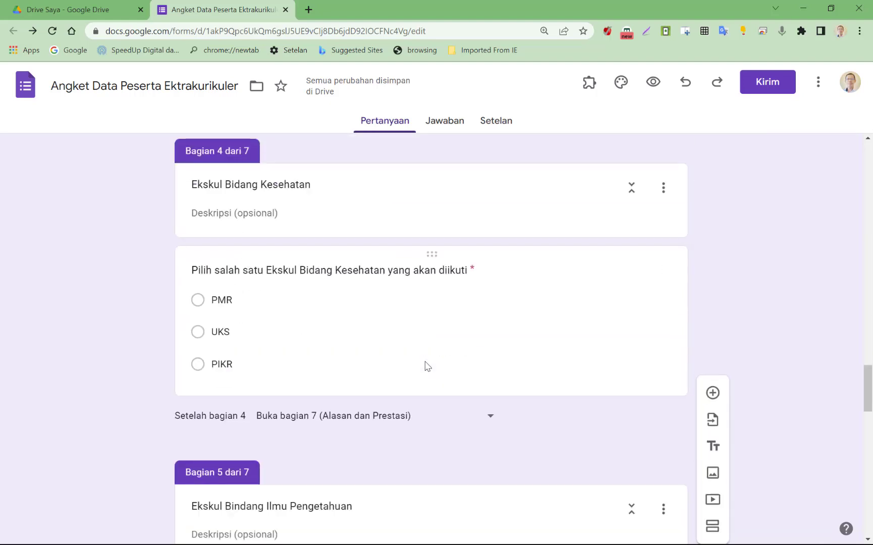
scroll(428, 366, down, 7)
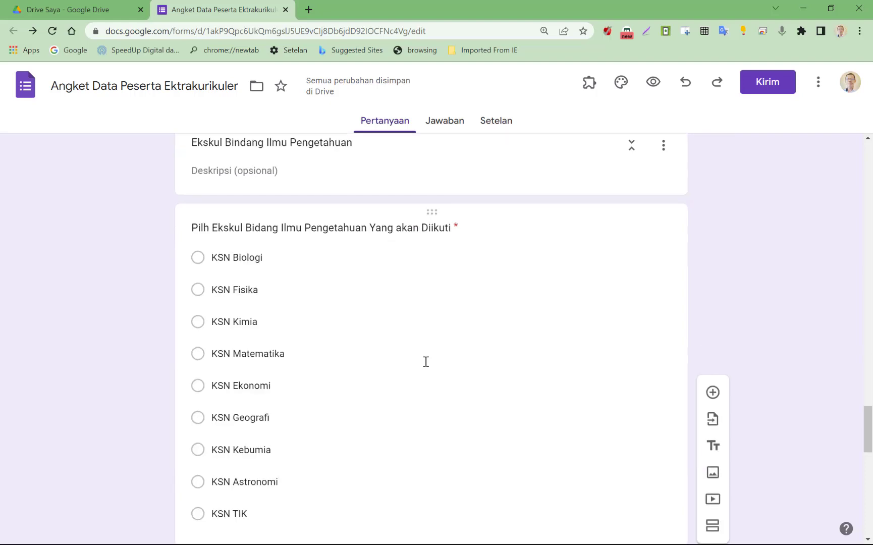
scroll(426, 361, down, 7)
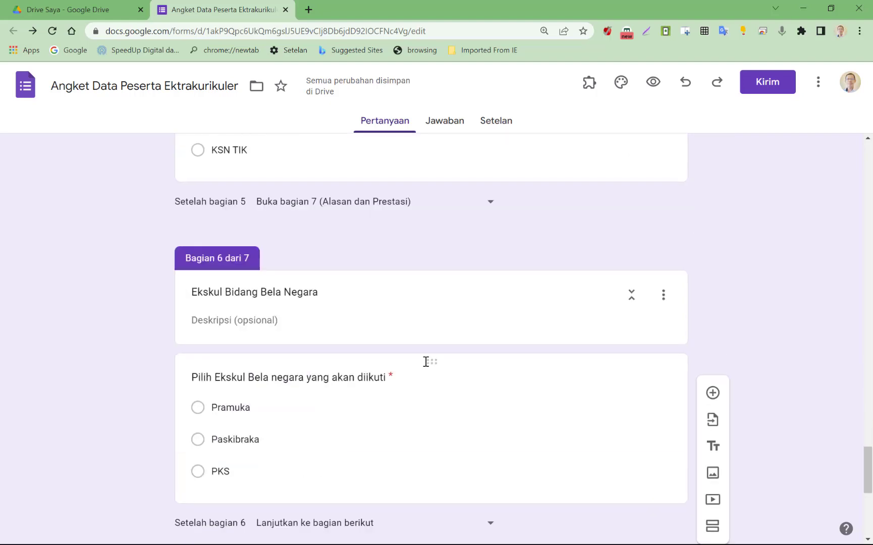
scroll(426, 361, down, 7)
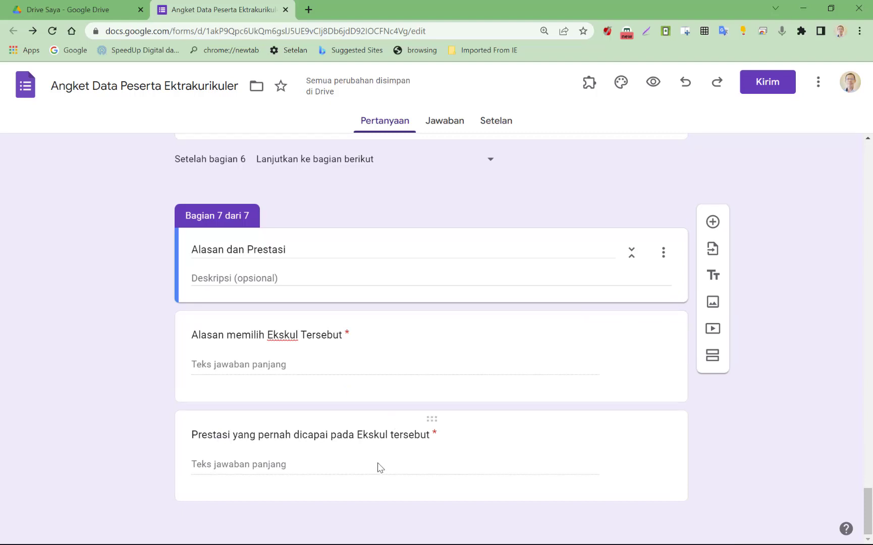
- Open the preview of the questionnaire as respondents see it
scroll(379, 467, up, 20)
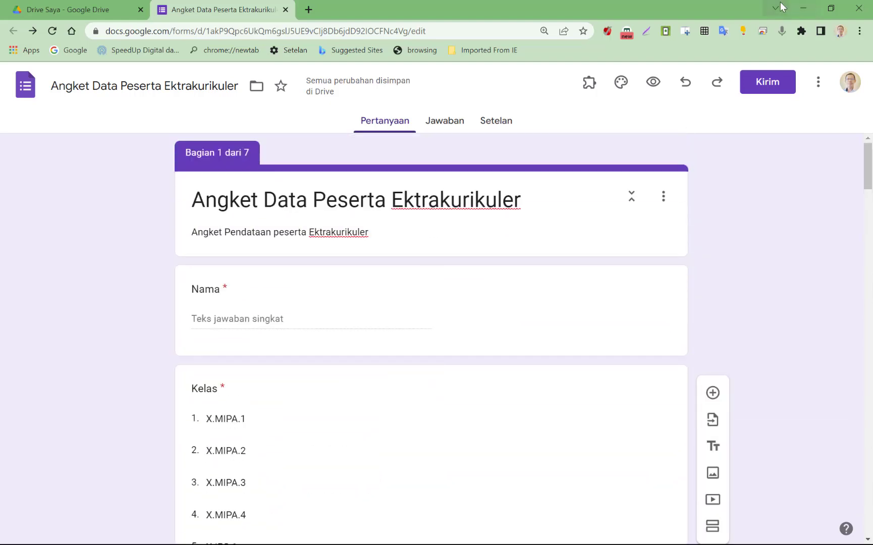
click(653, 82)
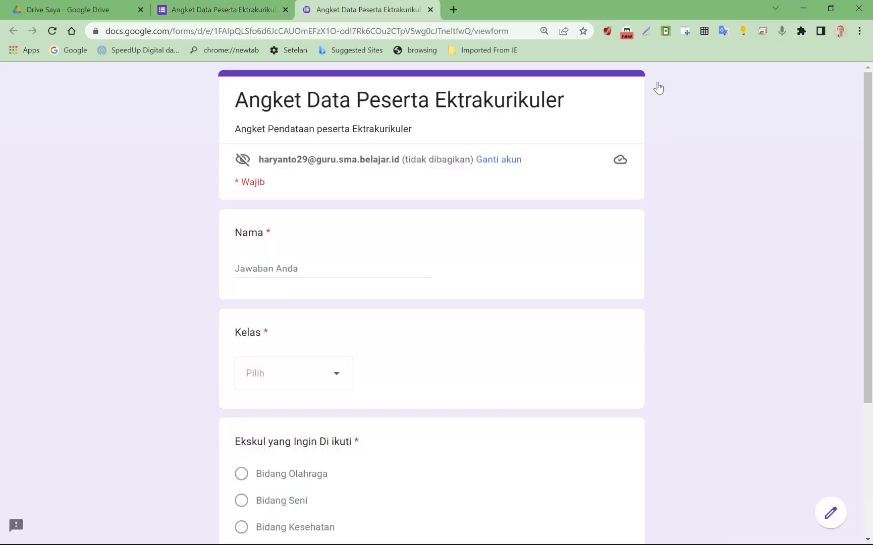
- Fill in the respondent's name in Nama and choose X.IPS.4 for Kelas
click(376, 272)
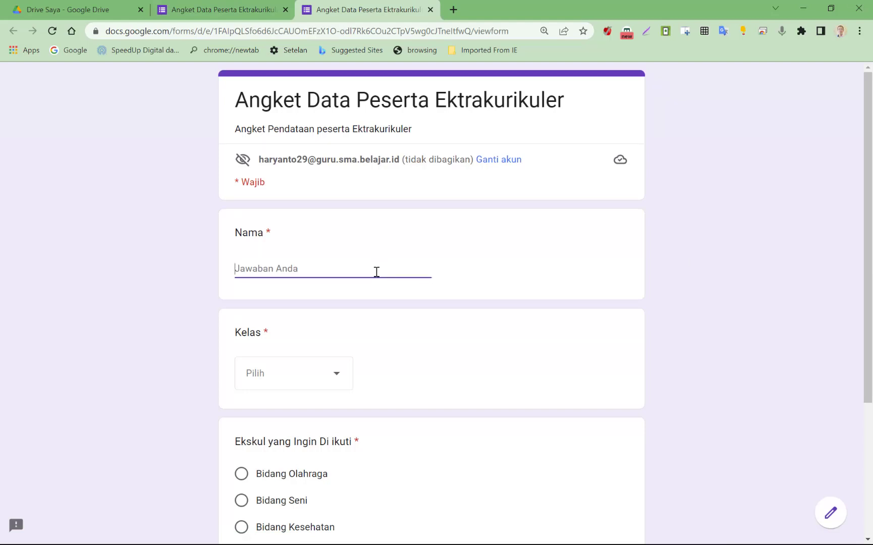
text(Andi)
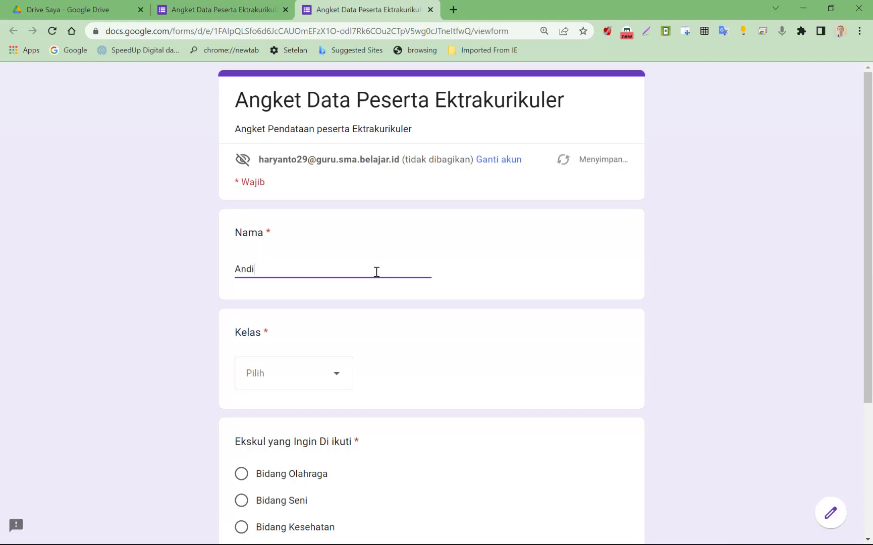
click(336, 381)
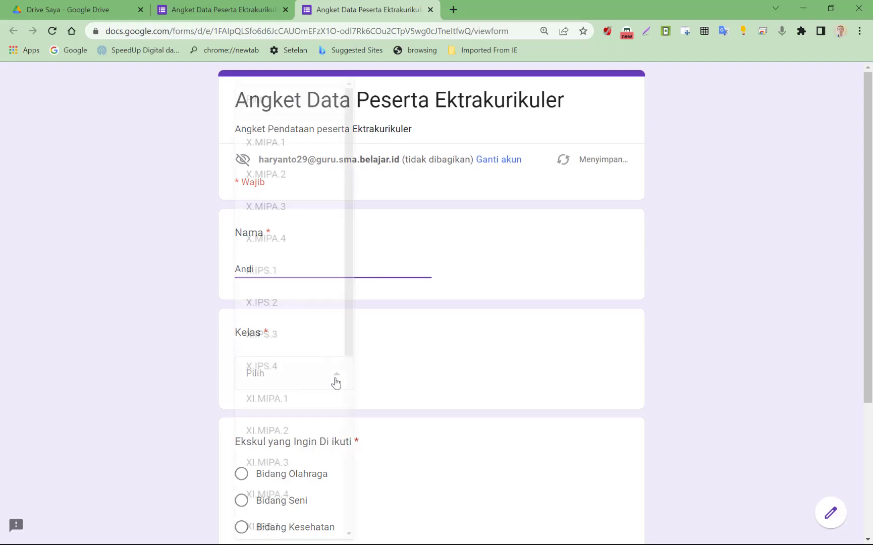
click(291, 372)
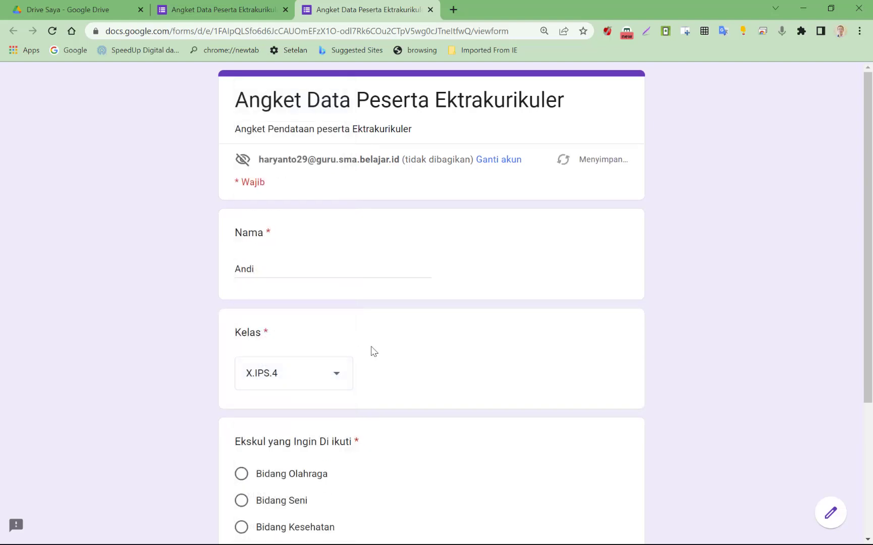
- Test the Bidang Olahraga branch by choosing that field, answering Sepek Bola and continuing to the Alasan dan Prestasi section
scroll(374, 352, down, 4)
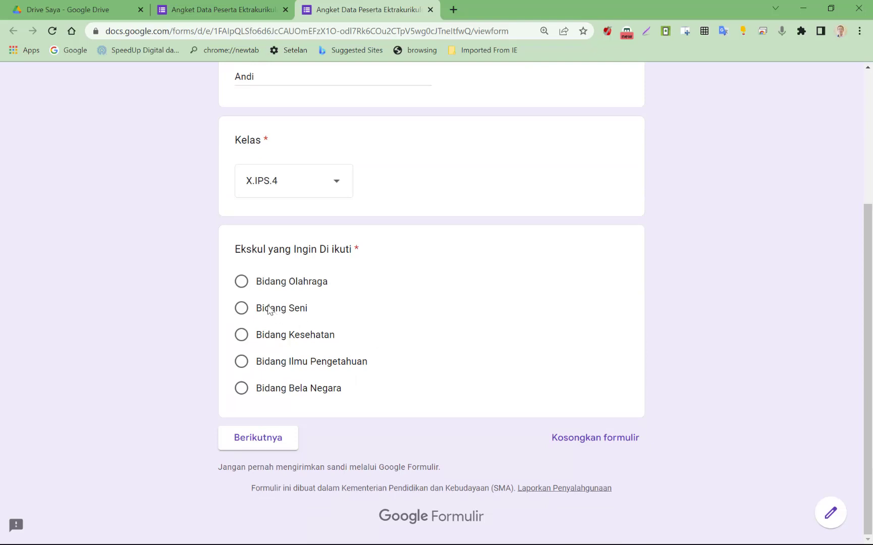
click(240, 282)
click(245, 442)
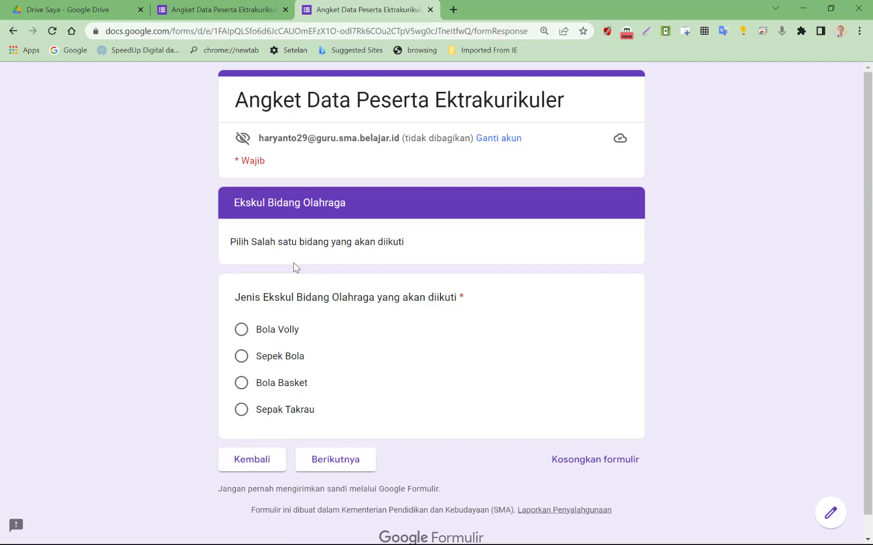
click(243, 356)
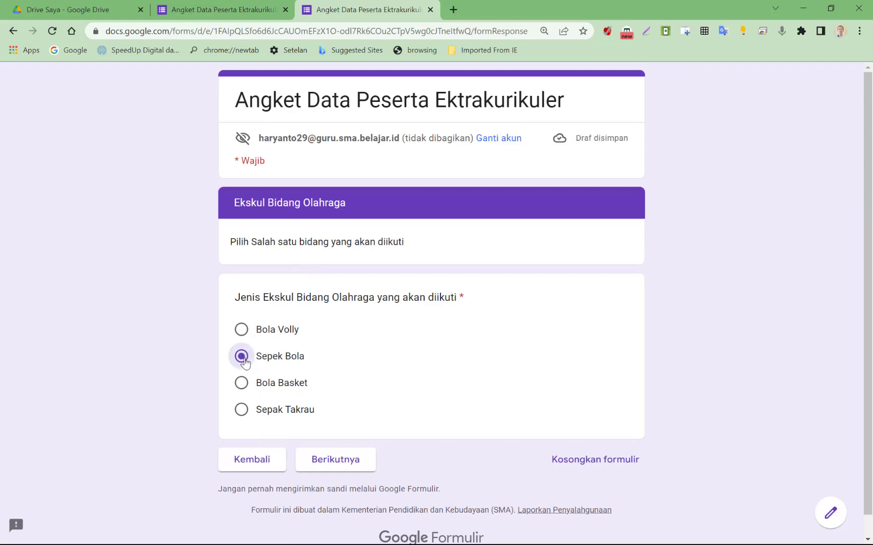
click(337, 468)
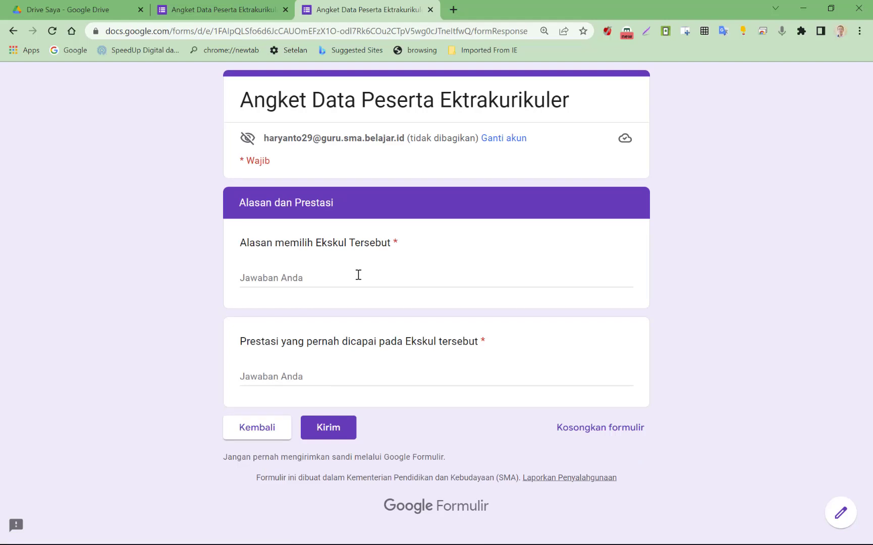
- Return to the first page and test the Bidang Seni branch, answering Drama and continuing to Alasan dan Prestasi
click(273, 436)
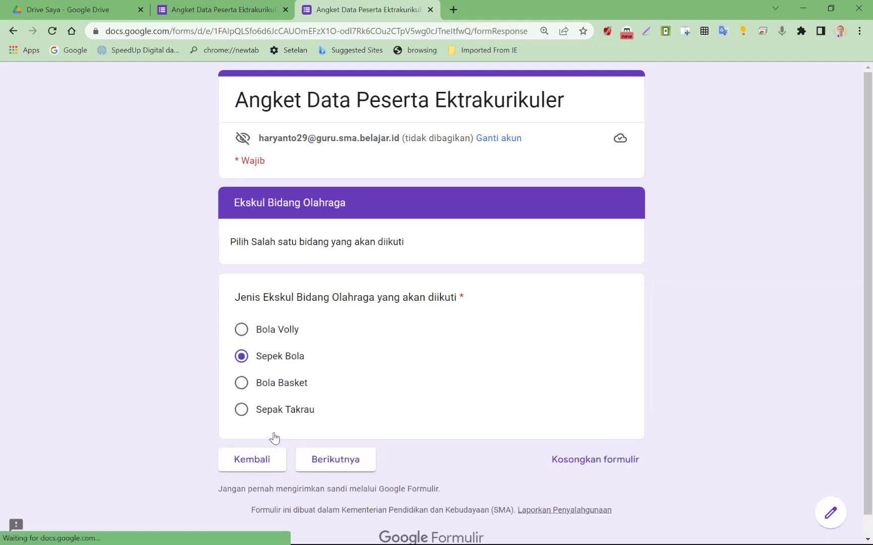
click(260, 458)
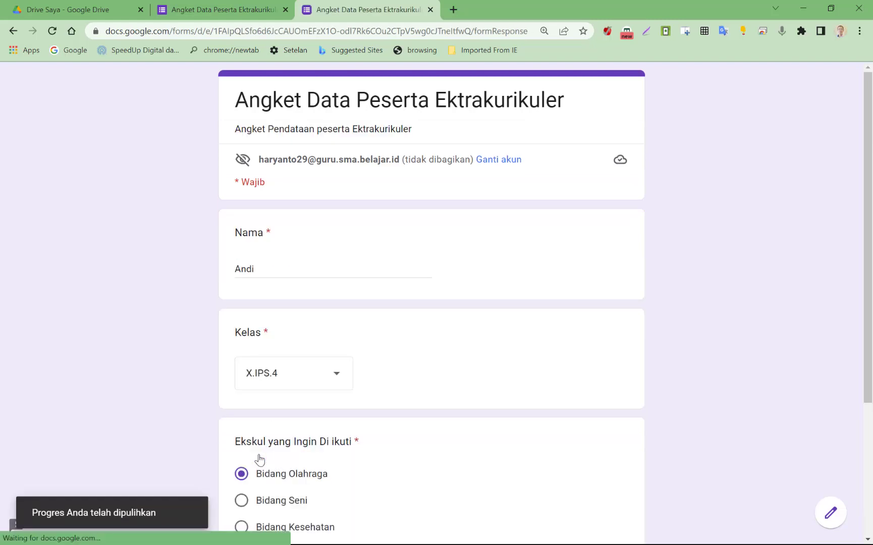
scroll(319, 414, down, 4)
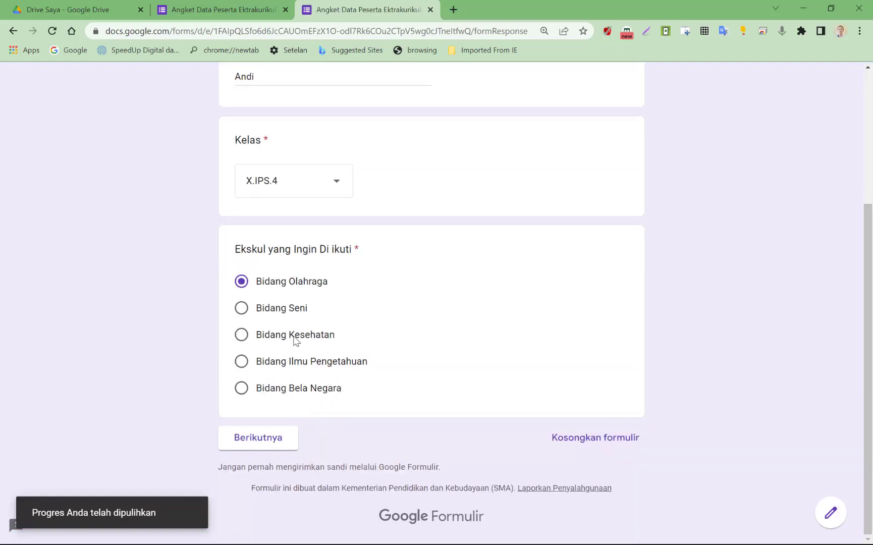
click(241, 309)
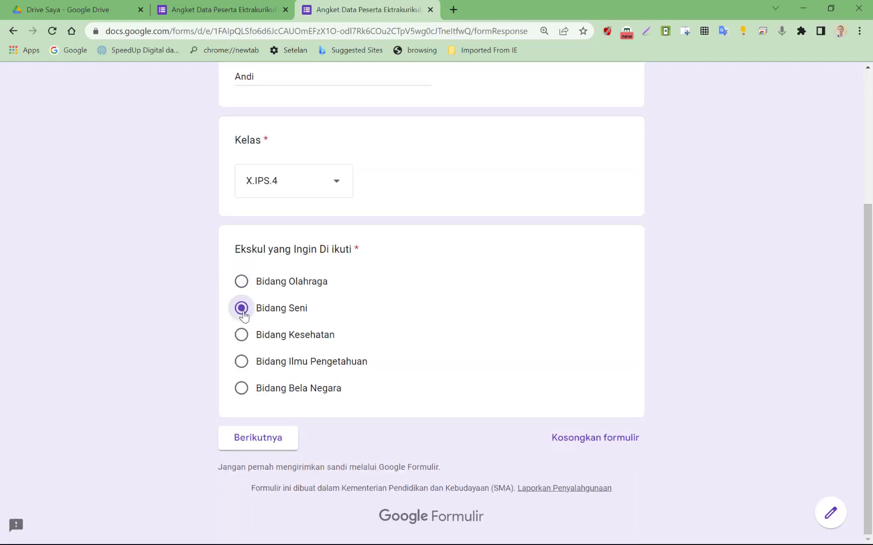
click(246, 435)
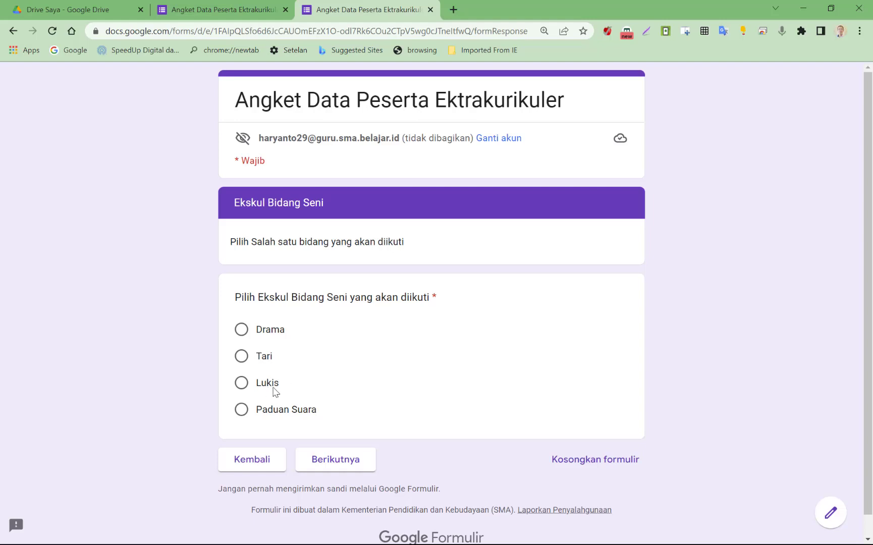
click(242, 333)
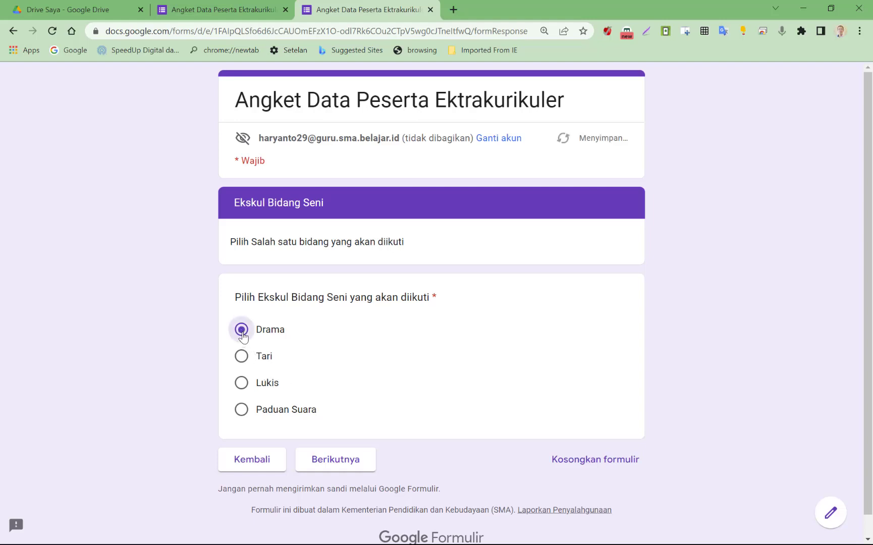
click(312, 465)
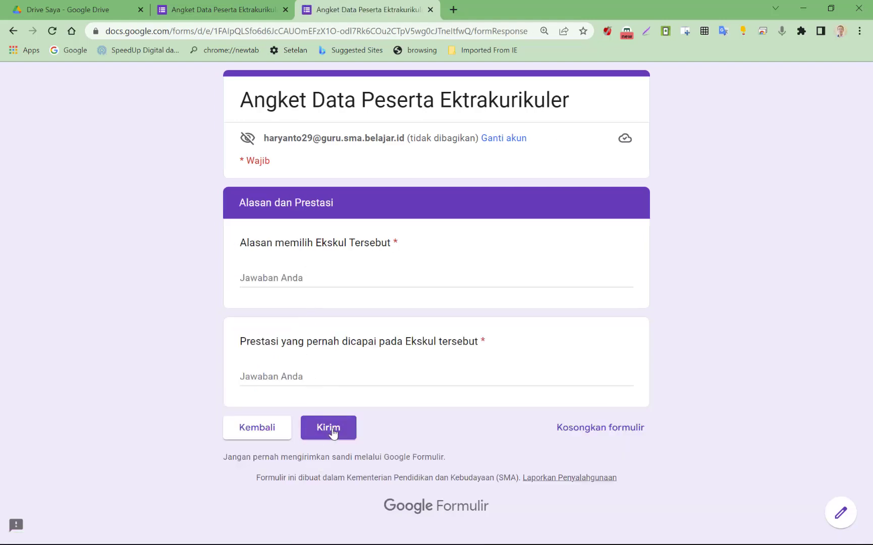
- Go back to the questionnaire's first page without submitting and switch to the form editor
click(266, 433)
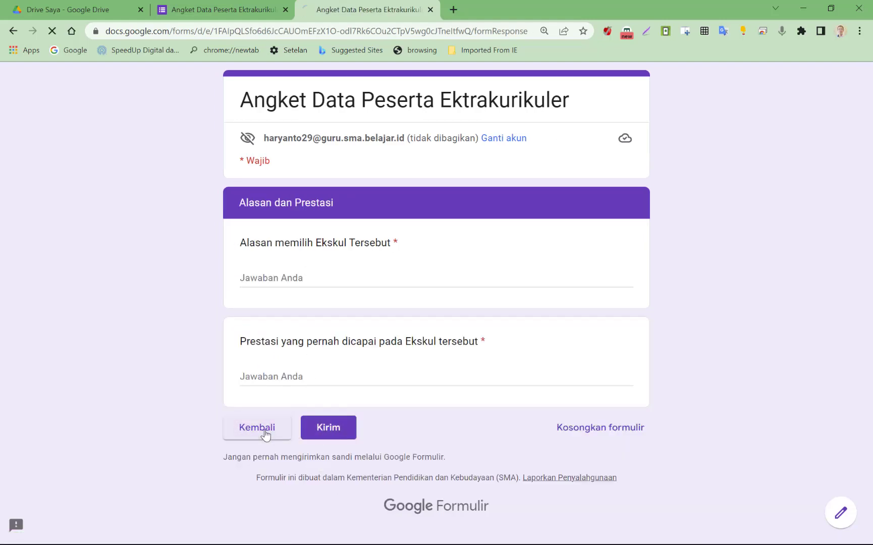
click(250, 467)
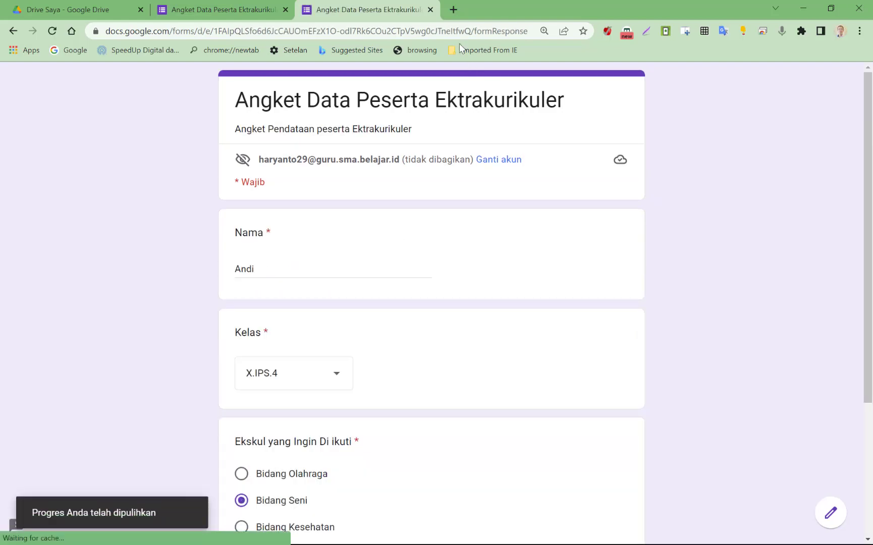
click(209, 11)
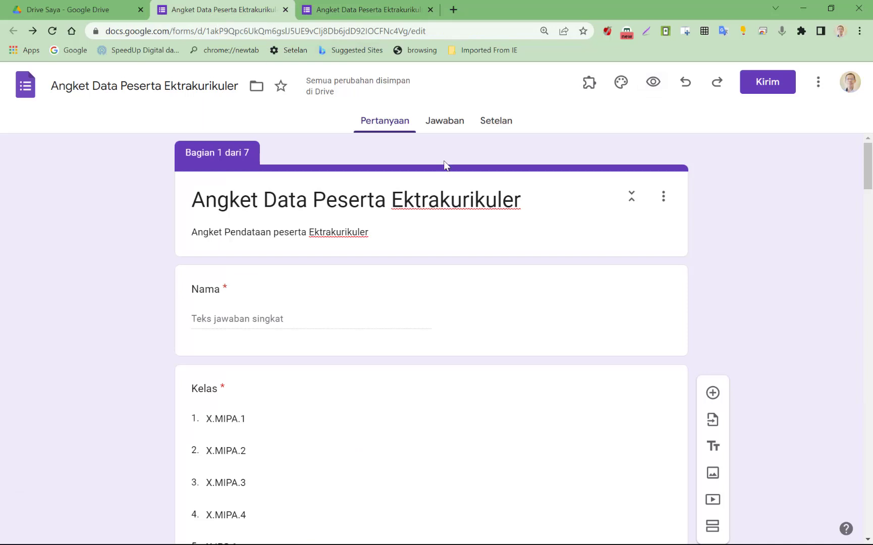